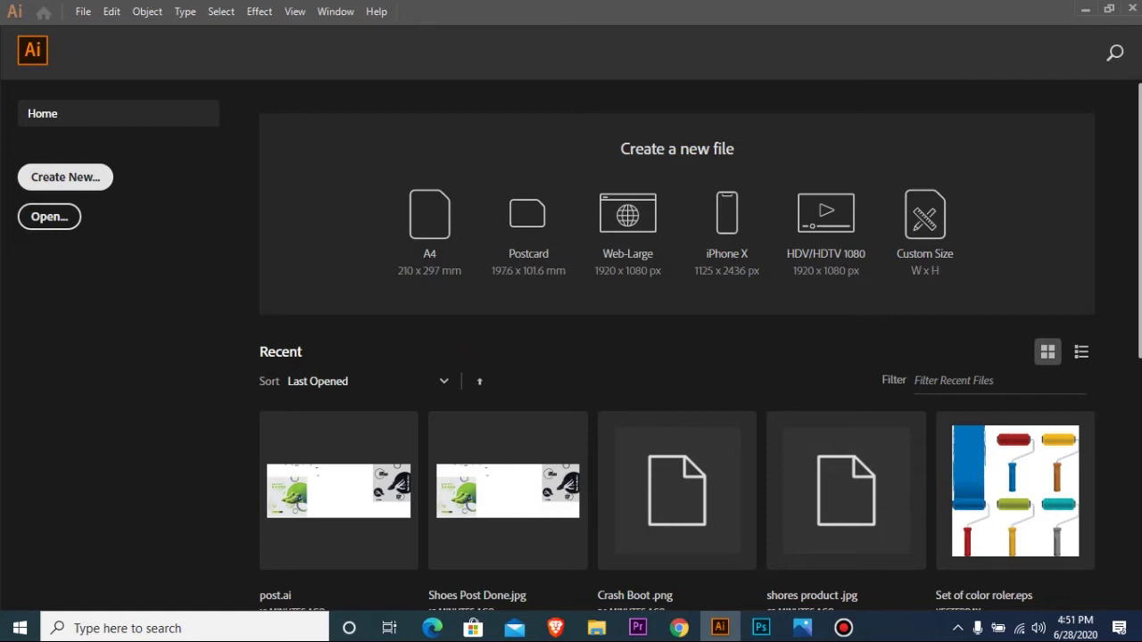
- Create a new 1000 x 1000 px document named "Shoes Post design"
{"action": "key", "text": "ctrl+n"}
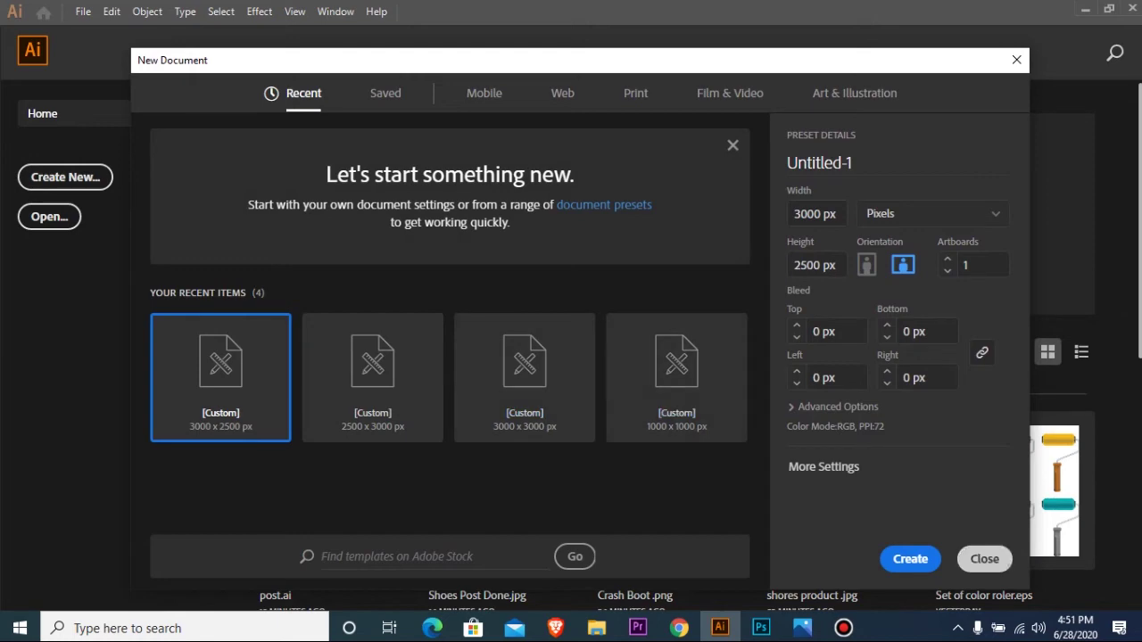
{"action": "left_click", "coordinate": [984, 558]}
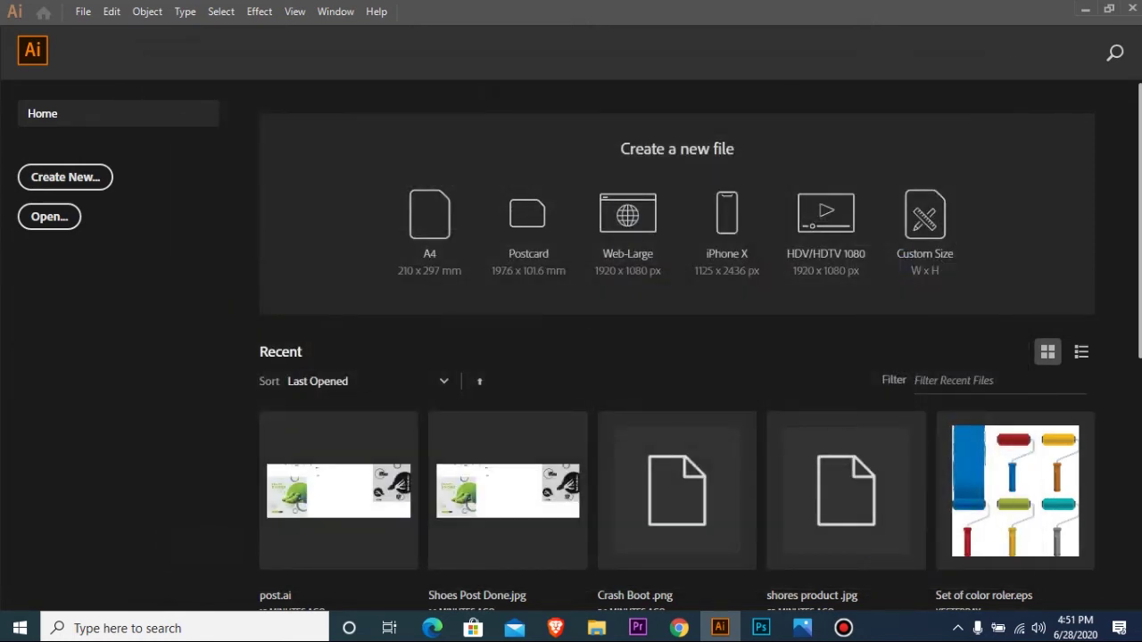
{"action": "key", "text": "ctrl+n"}
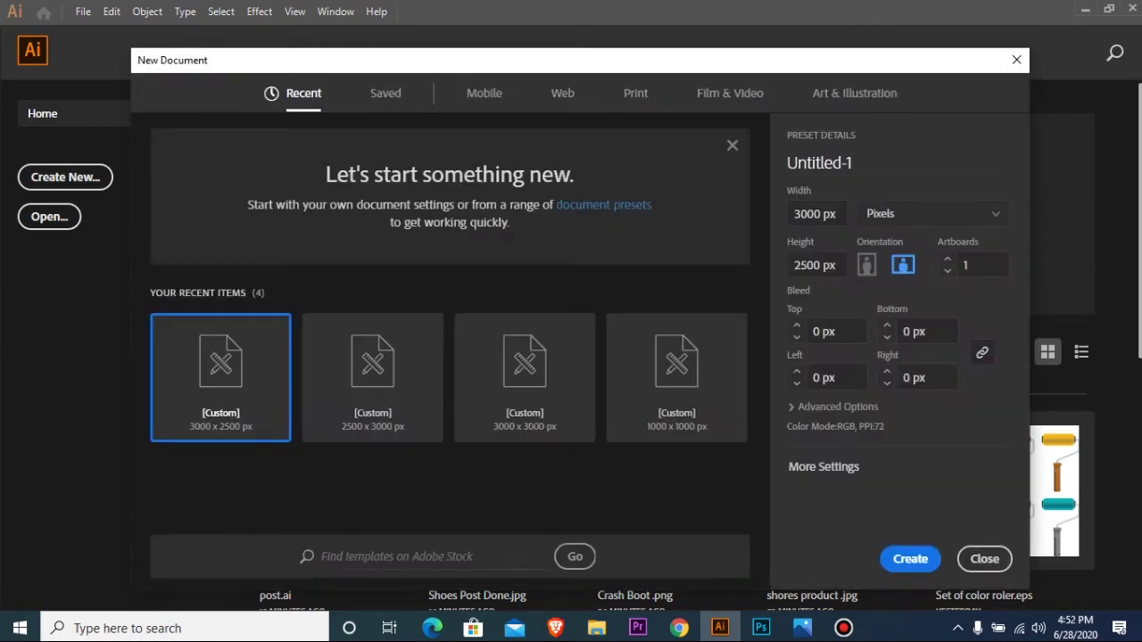
{"action": "left_click_drag", "start_coordinate": [821, 213], "coordinate": [793, 214]}
{"action": "type", "text": "100"}
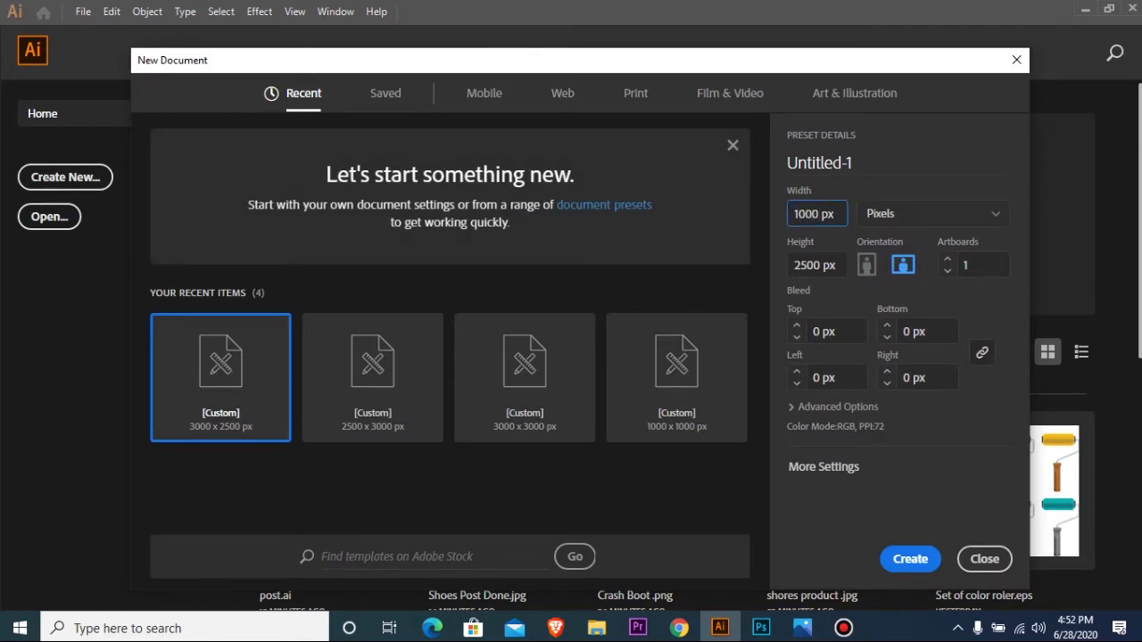
{"action": "key", "text": "Tab"}
{"action": "type", "text": "1000"}
{"action": "left_click", "coordinate": [852, 162]}
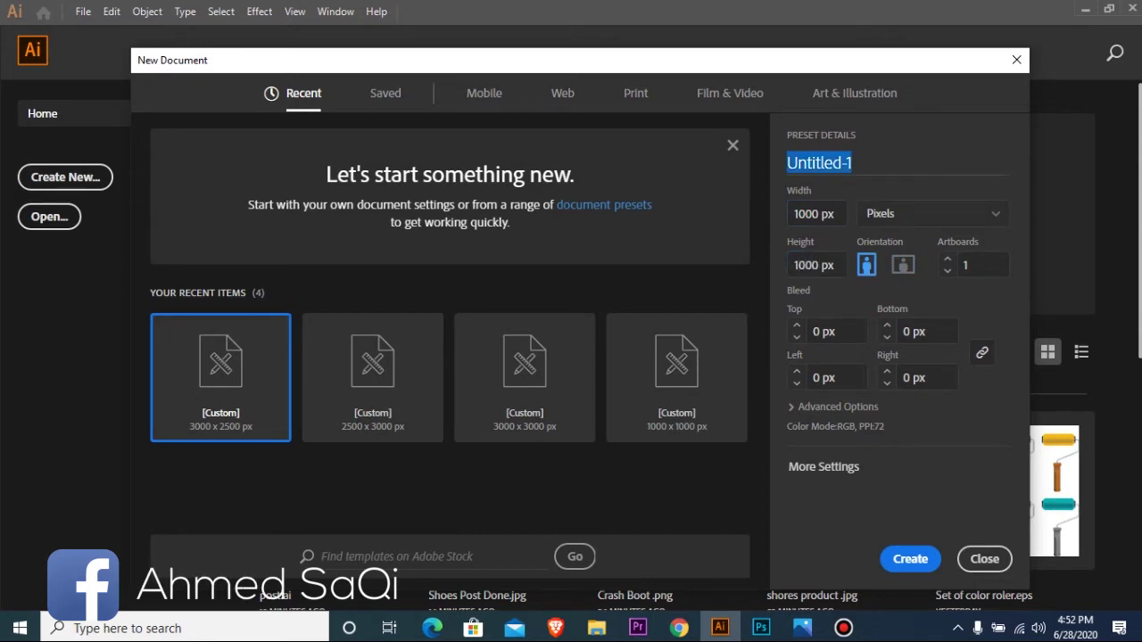
{"action": "type", "text": "Shoes Post design"}
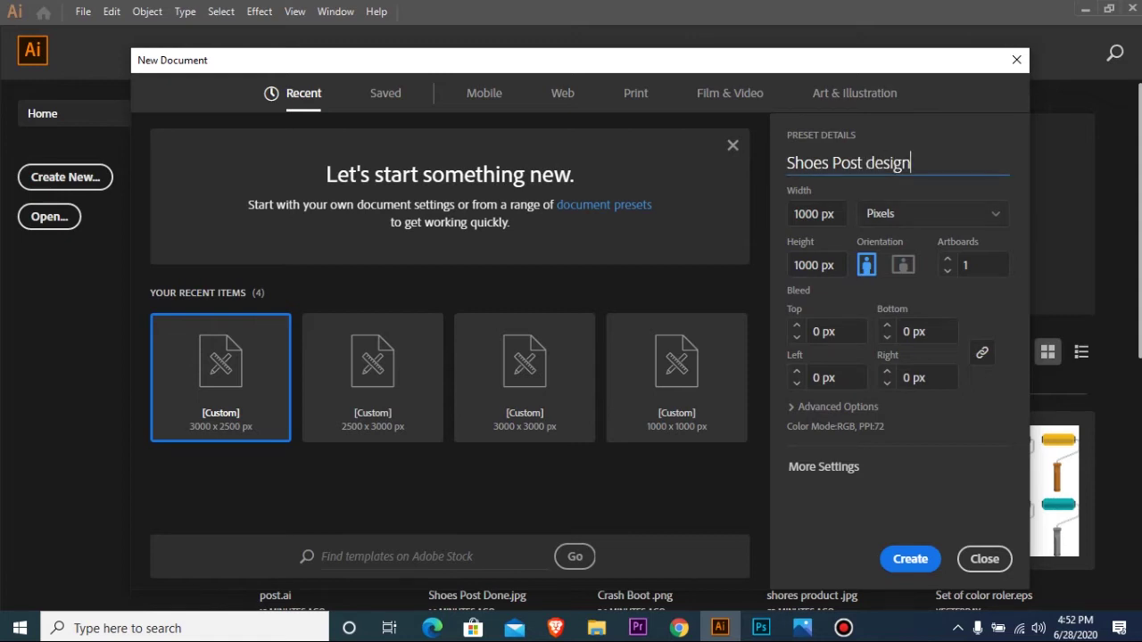
{"action": "key", "text": "Escape"}
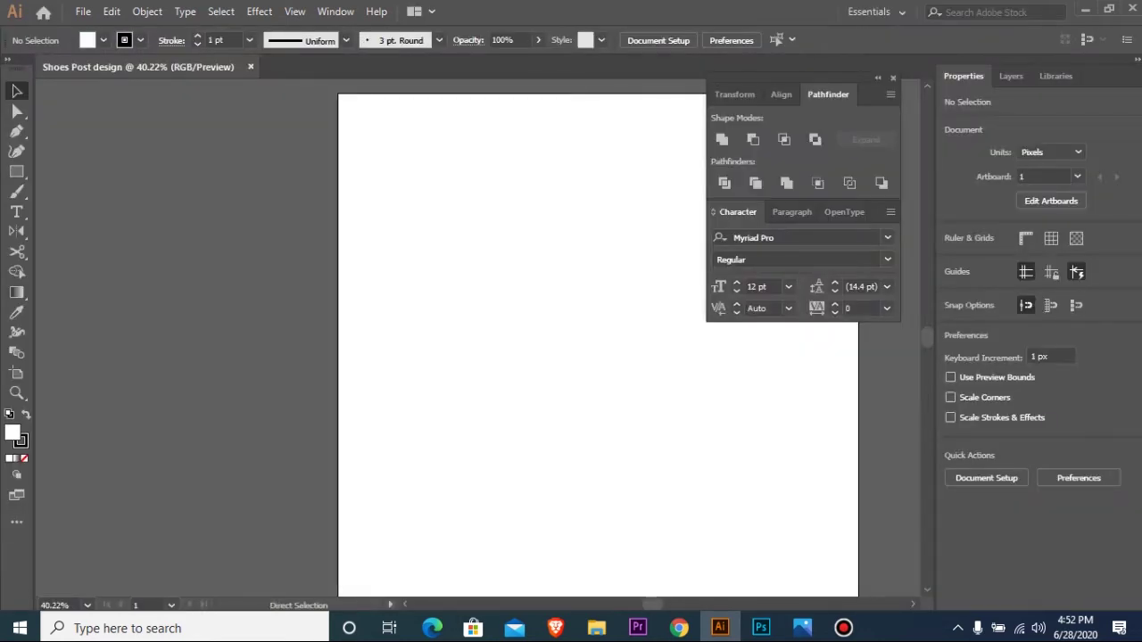
- Open the shoe image "Crash Boot .png" from the Desktop folder
{"action": "key", "text": "ctrl+minus"}
{"action": "key", "text": "ctrl+minus"}
{"action": "key", "text": "ctrl+minus"}
{"action": "key", "text": "ctrl+minus"}
{"action": "key", "text": "ctrl+space"}
{"action": "left_click_drag", "start_coordinate": [385, 230], "coordinate": [723, 471]}
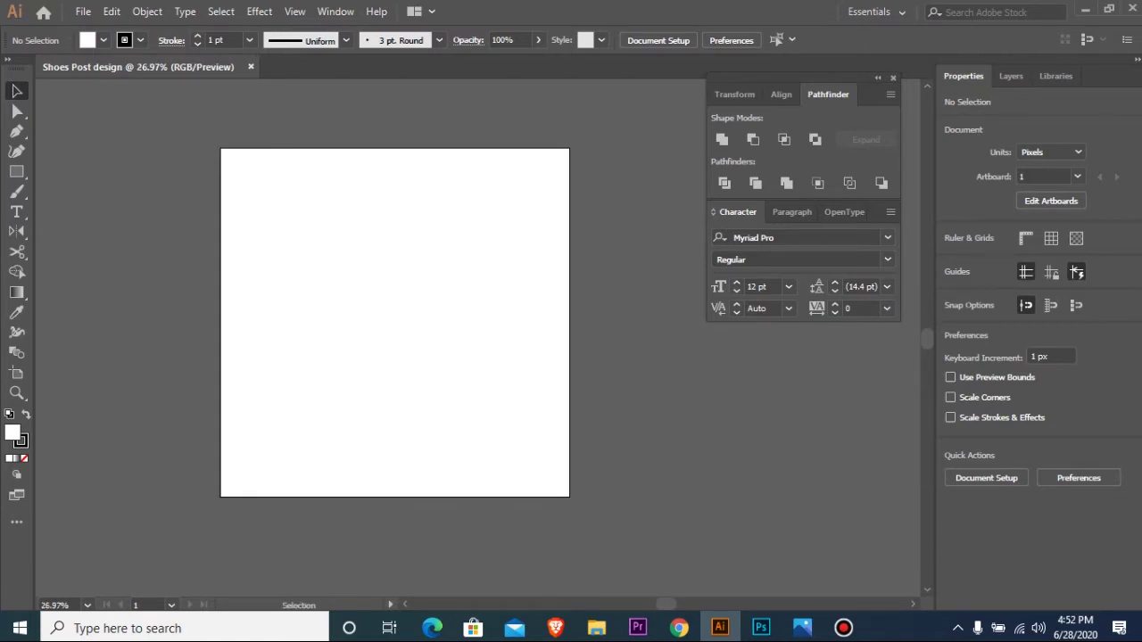
{"action": "key", "text": "ctrl+o"}
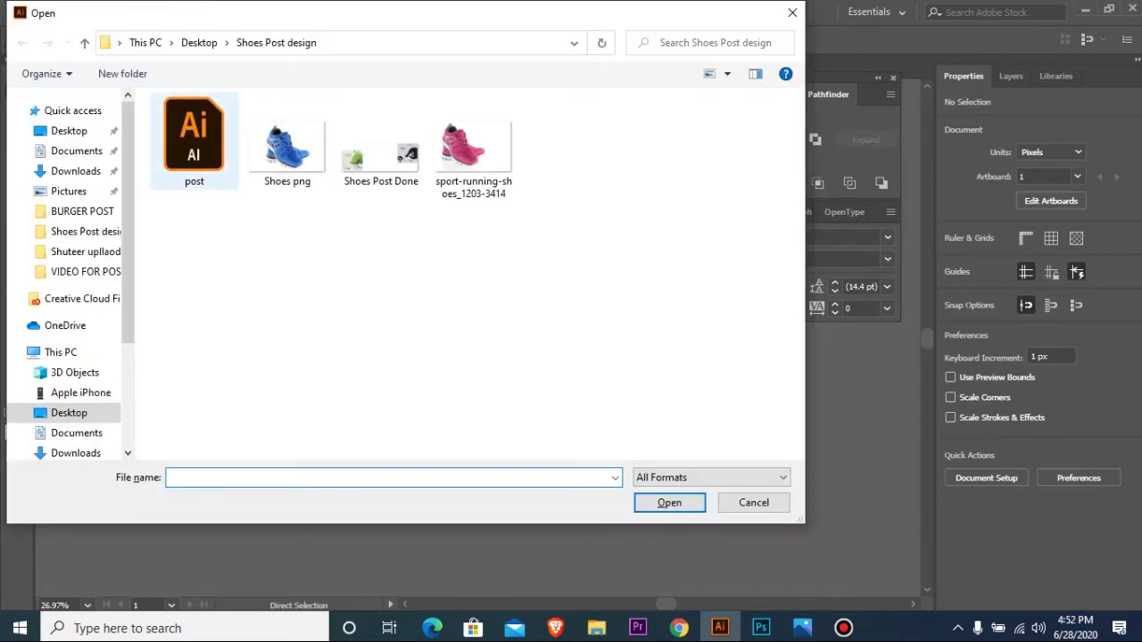
{"action": "key", "text": "alt+Up"}
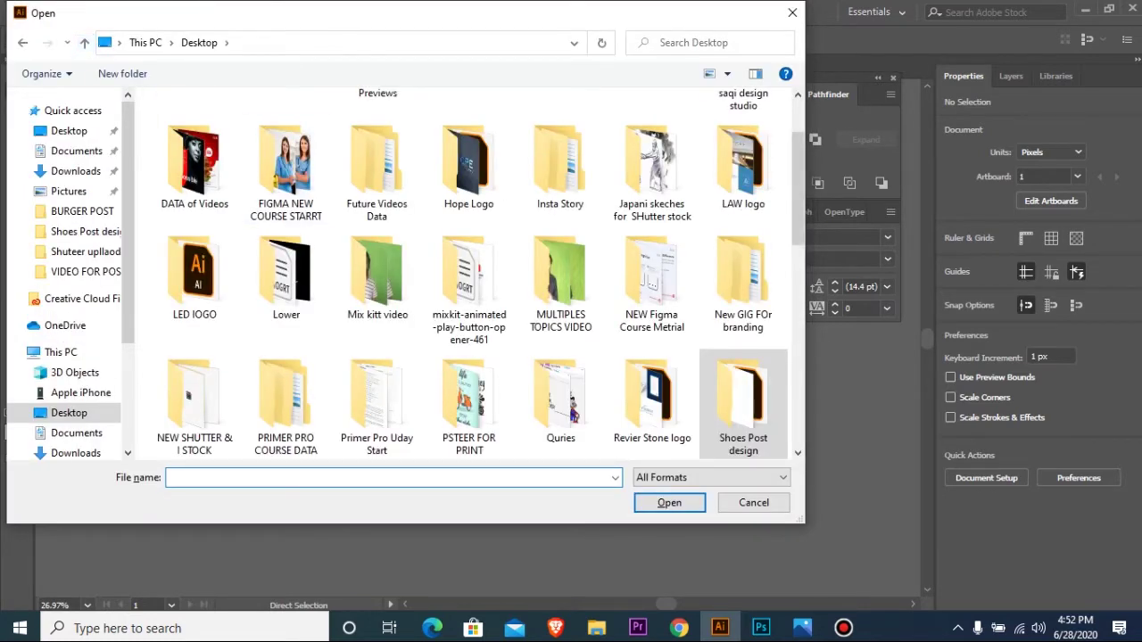
{"action": "scroll", "coordinate": [463, 272], "scroll_direction": "down", "scroll_amount": 5}
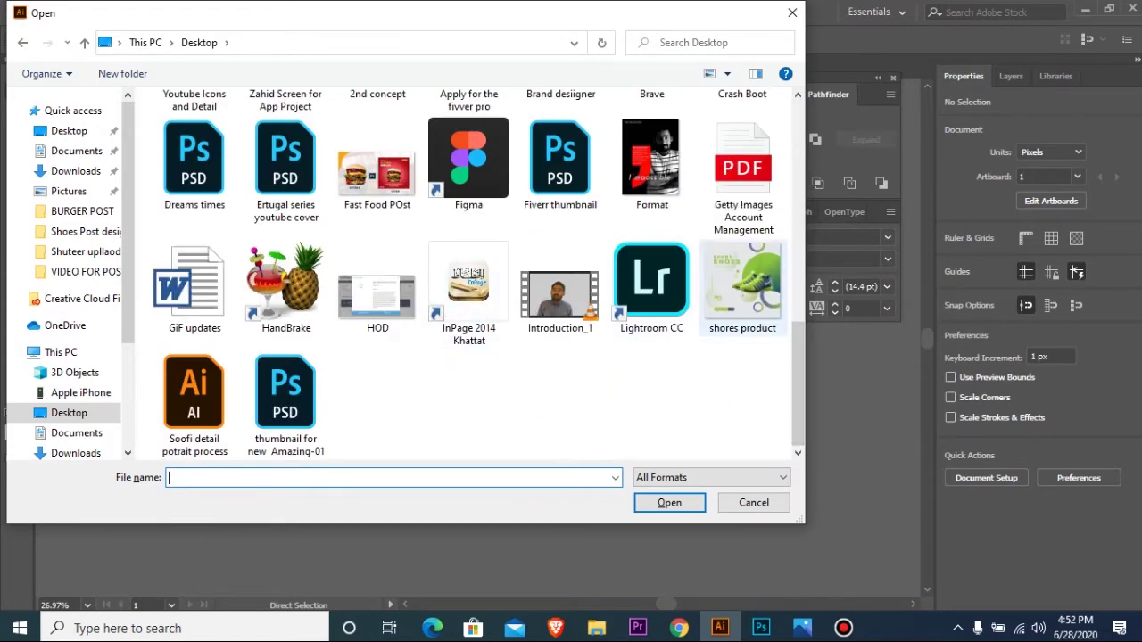
{"action": "scroll", "coordinate": [742, 267], "scroll_direction": "up", "scroll_amount": 3}
{"action": "left_click", "coordinate": [743, 242]}
{"action": "left_click", "coordinate": [668, 502]}
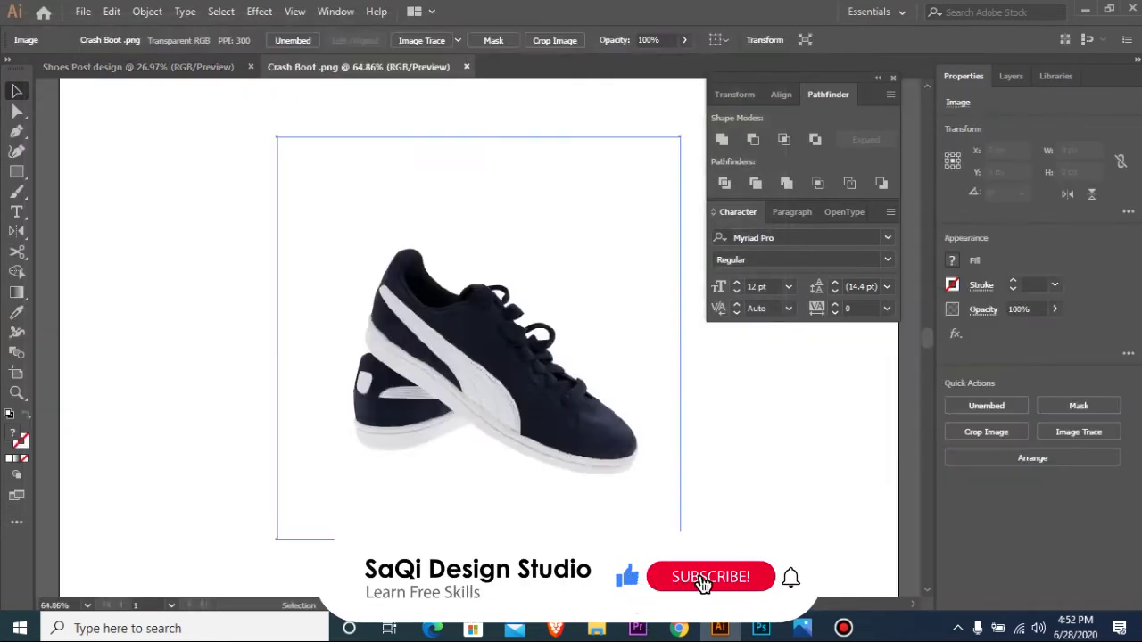
- Draw a rectangle of about 417 x 313 px around the shoes and use it as a clipping mask on the image
{"action": "left_click", "coordinate": [16, 171]}
{"action": "left_click_drag", "start_coordinate": [316, 230], "coordinate": [666, 491]}
{"action": "key", "text": "v"}
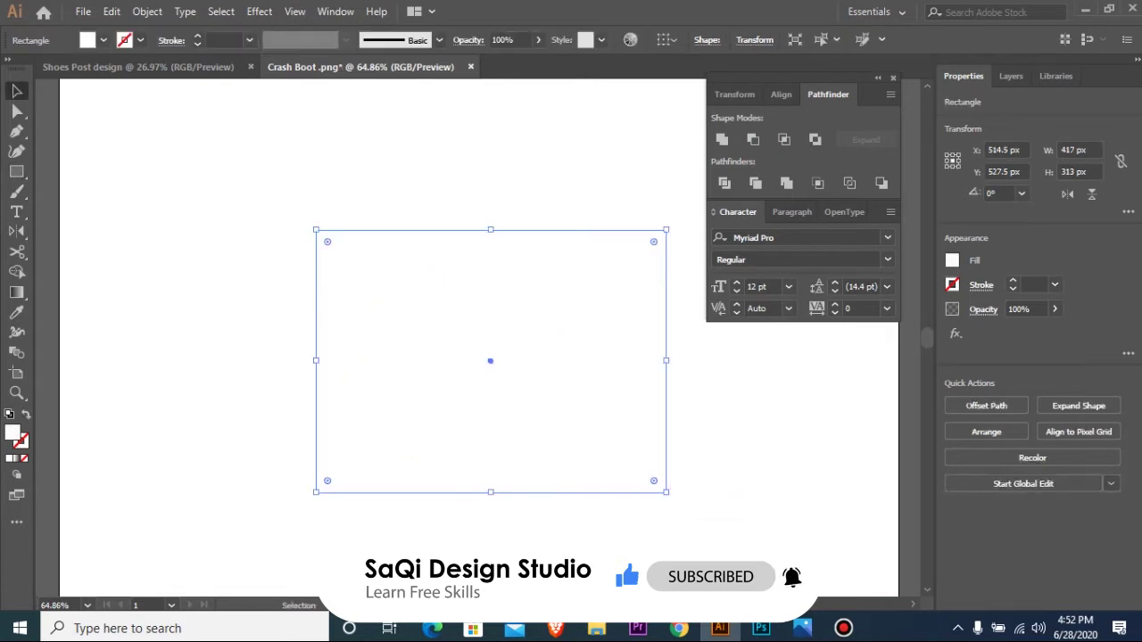
{"action": "key", "text": "slash"}
{"action": "key", "text": "ctrl+a"}
{"action": "right_click", "coordinate": [496, 304]}
{"action": "left_click", "coordinate": [569, 422]}
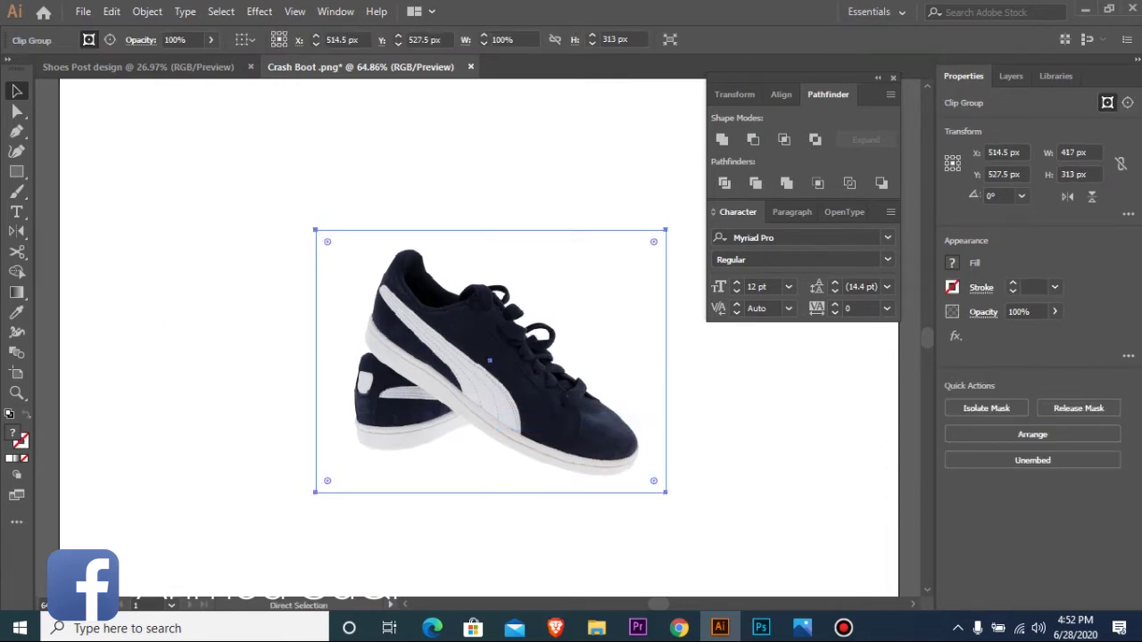
- Cut the clipped shoes, paste them into the "Shoes Post design" document and place them beside the artboard's left edge
{"action": "key", "text": "ctrl+x"}
{"action": "left_click", "coordinate": [138, 67]}
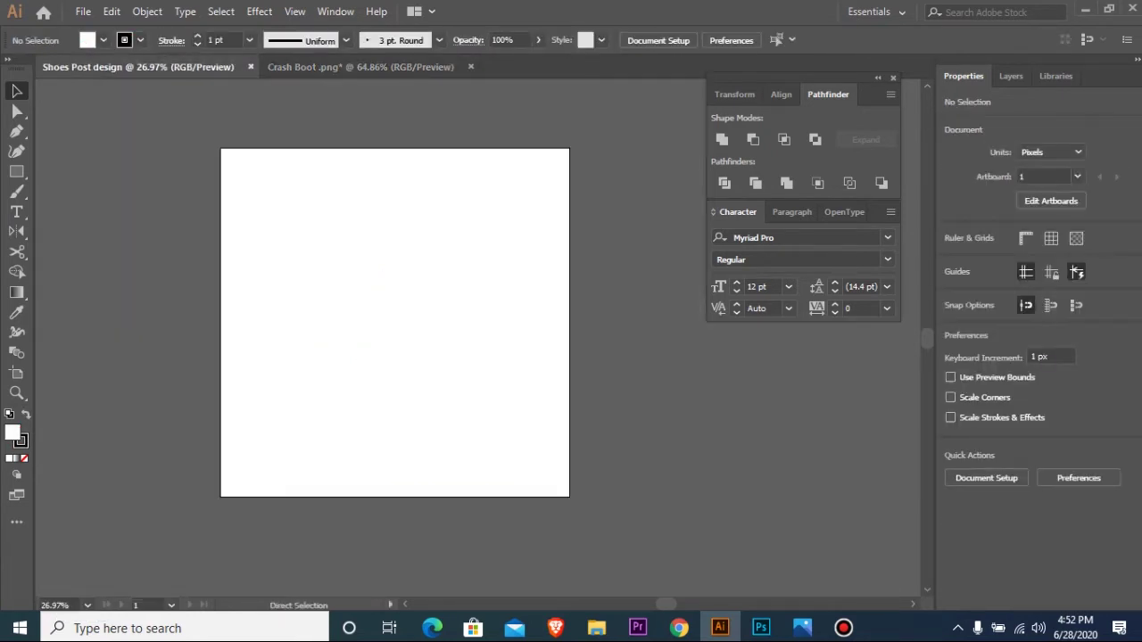
{"action": "key", "text": "ctrl+v"}
{"action": "key", "text": "ctrl+minus"}
{"action": "key", "text": "ctrl+minus"}
{"action": "key", "text": "ctrl+minus"}
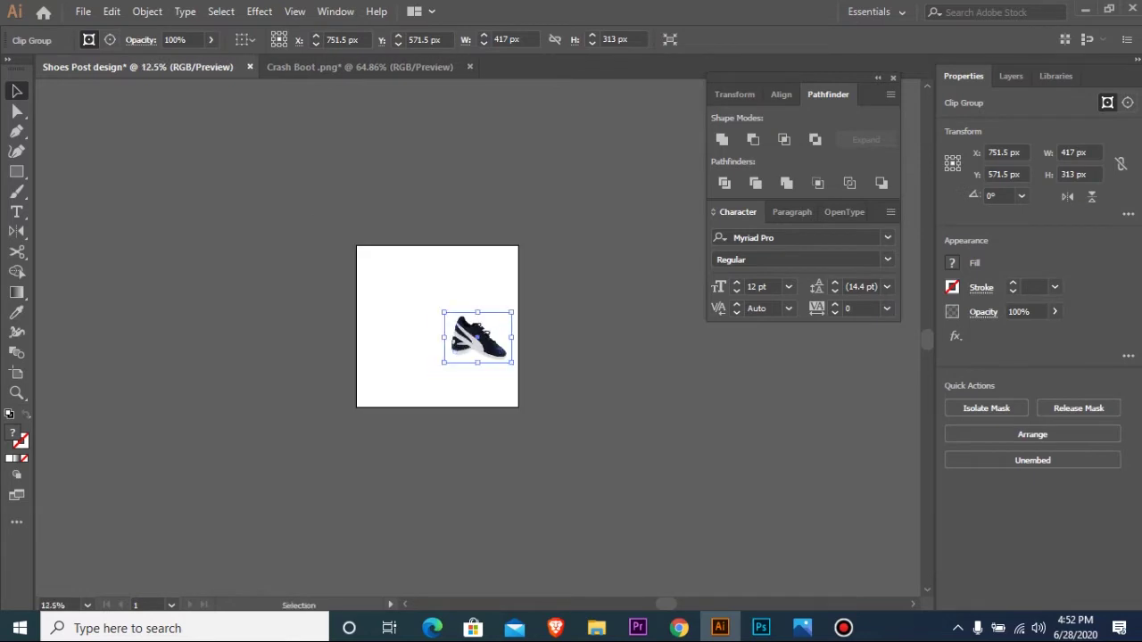
{"action": "left_click_drag", "start_coordinate": [486, 332], "coordinate": [250, 345]}
{"action": "left_click_drag", "start_coordinate": [670, 451], "coordinate": [687, 448]}
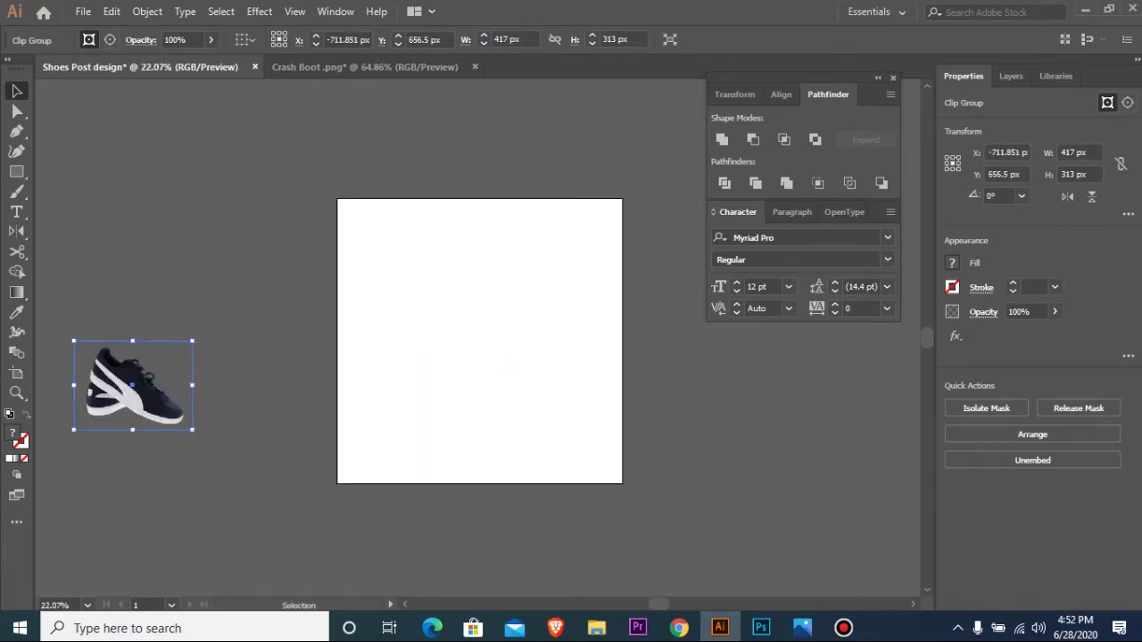
- Create a 200 x 200 px circle on the artboard with the Ellipse tool
{"action": "key", "text": "l"}
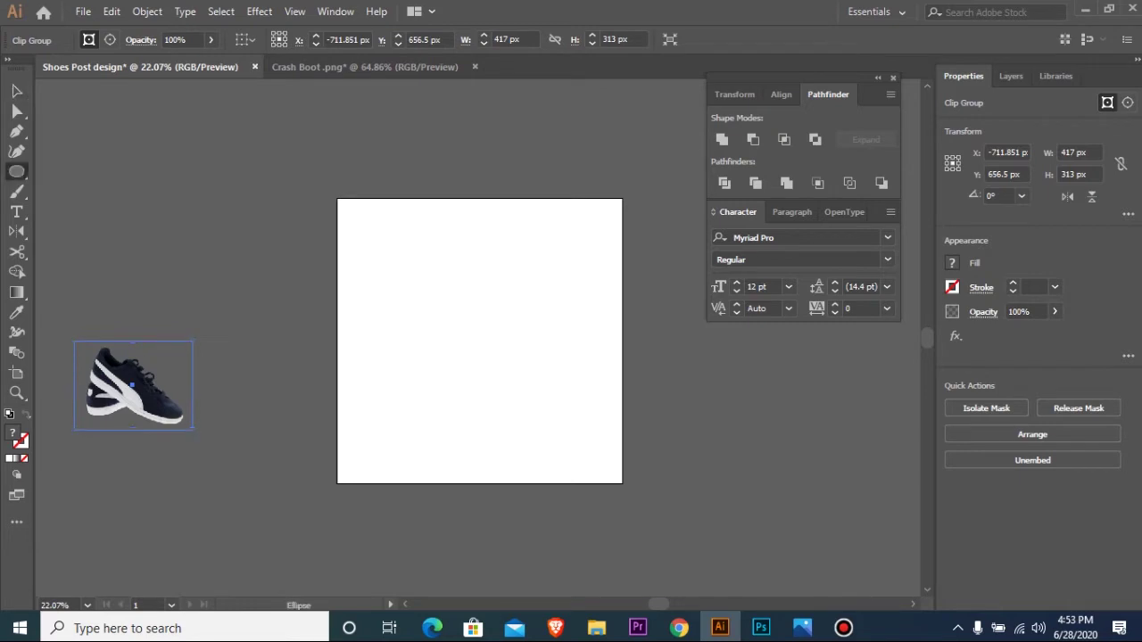
{"action": "left_click", "coordinate": [480, 341]}
{"action": "type", "text": "2"}
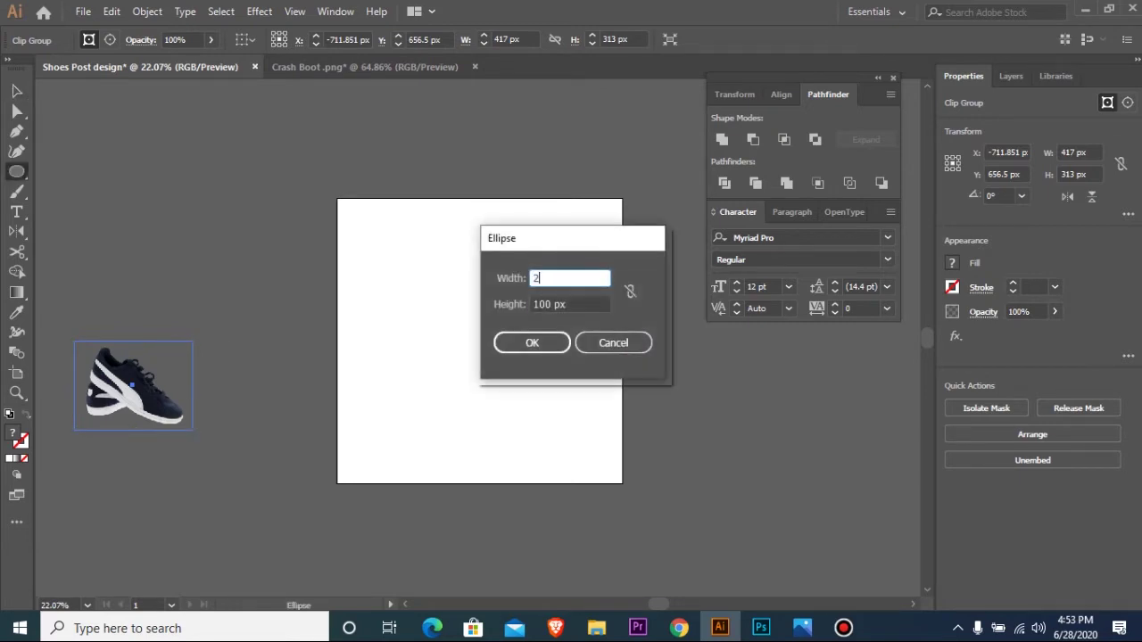
{"action": "type", "text": "00"}
{"action": "key", "text": "Tab"}
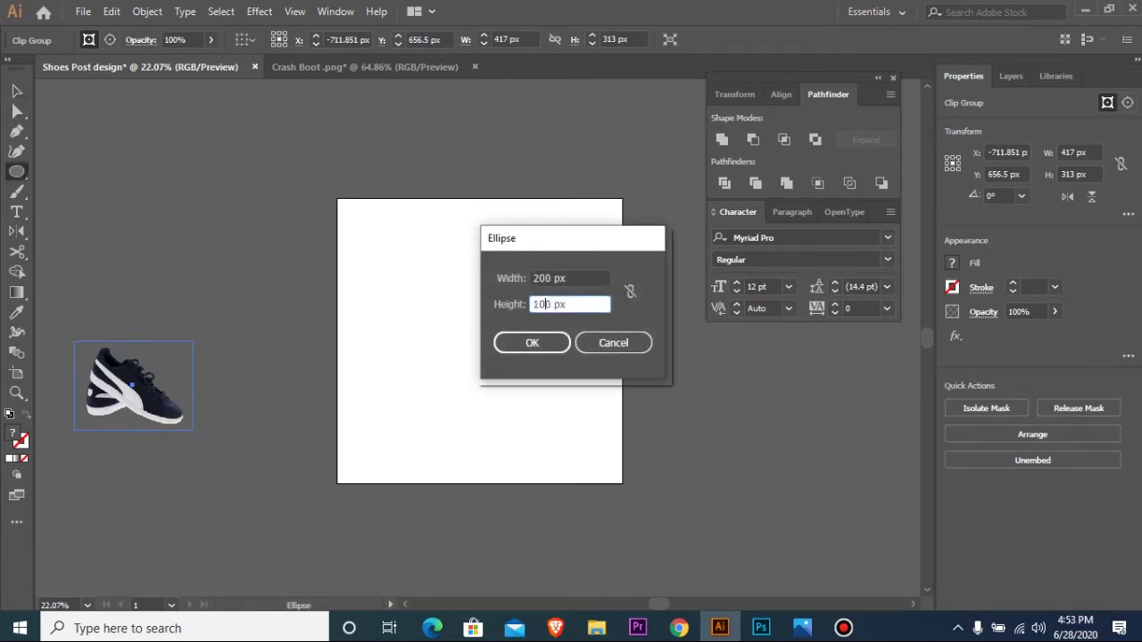
{"action": "type", "text": "200"}
{"action": "key", "text": "Return"}
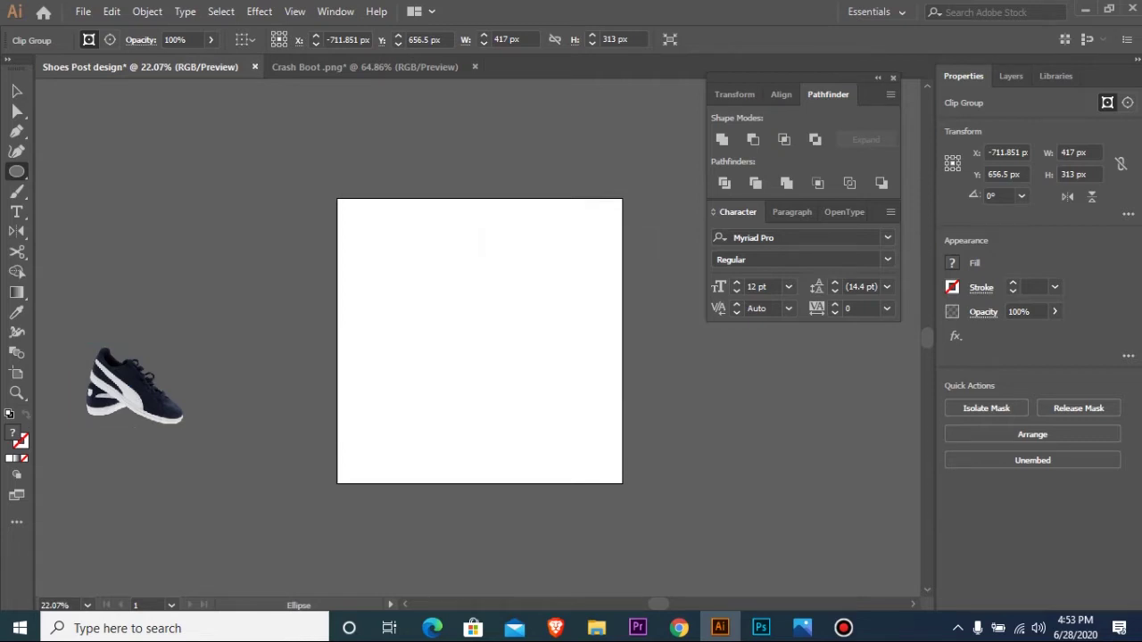
{"action": "key", "text": "v"}
{"action": "key", "text": "v"}
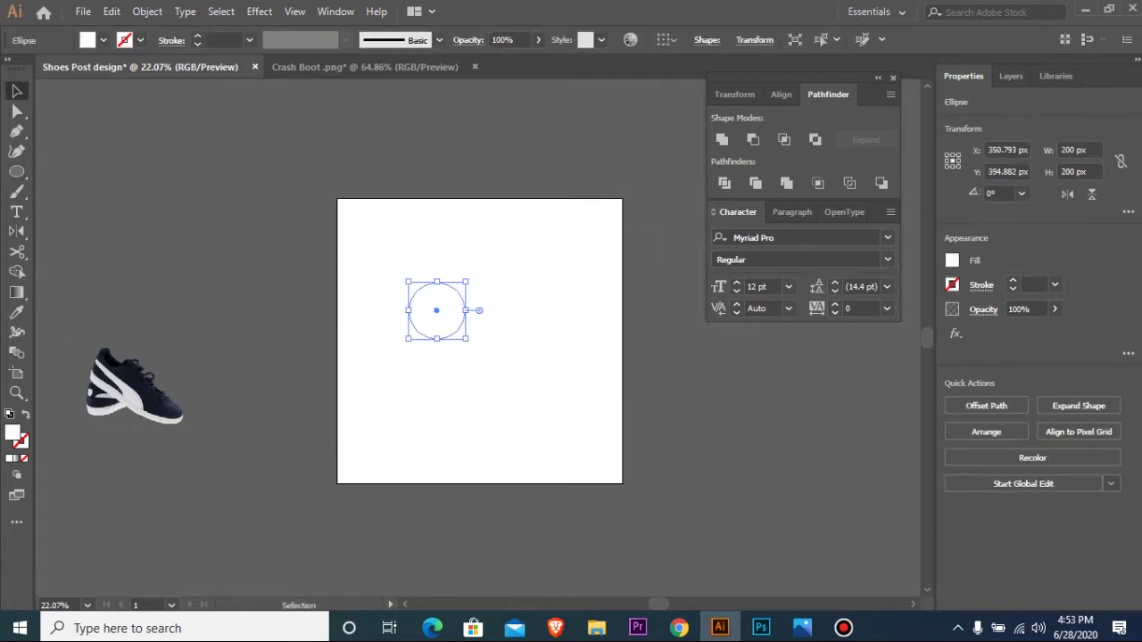
- Move the circle to the artboard's lower left and fill it with the dark navy sampled from the shoe
{"action": "left_click_drag", "start_coordinate": [436, 309], "coordinate": [408, 405]}
{"action": "key", "text": "i"}
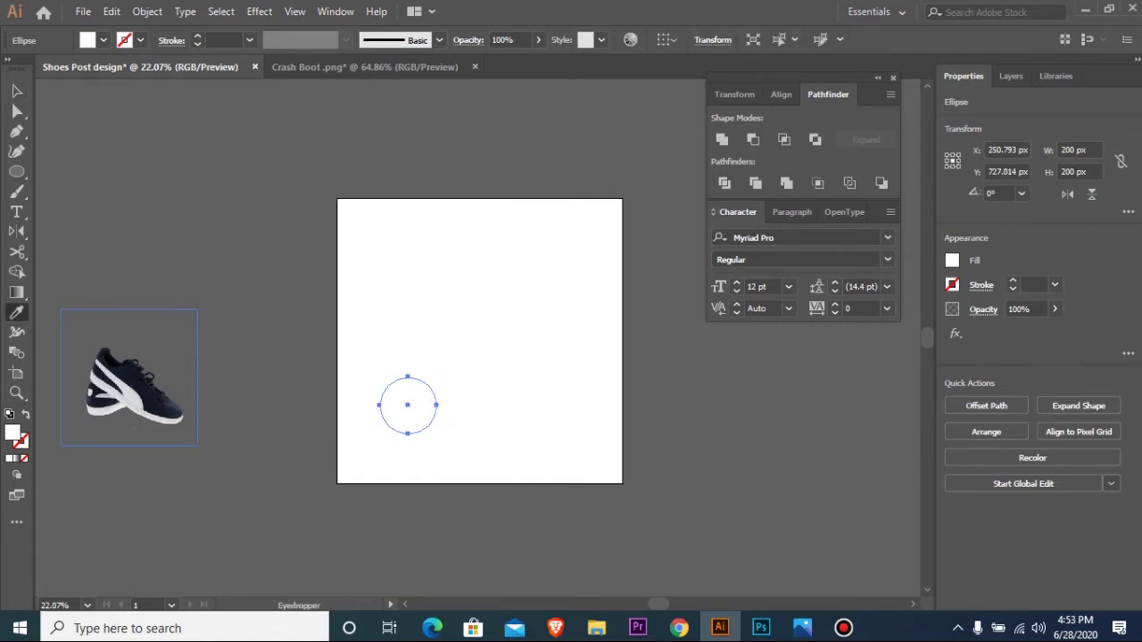
{"action": "left_click", "coordinate": [165, 392]}
- Place copies of the dark circle at the artboard's upper left, across its top edge and on its right side
{"action": "key", "text": "v"}
{"action": "left_click_drag", "start_coordinate": [407, 405], "coordinate": [428, 266]}
{"action": "left_click_drag", "start_coordinate": [579, 323], "coordinate": [536, 424]}
{"action": "key", "text": "Delete"}
{"action": "left_click_drag", "start_coordinate": [519, 262], "coordinate": [612, 372]}
{"action": "left_click_drag", "start_coordinate": [502, 383], "coordinate": [663, 303]}
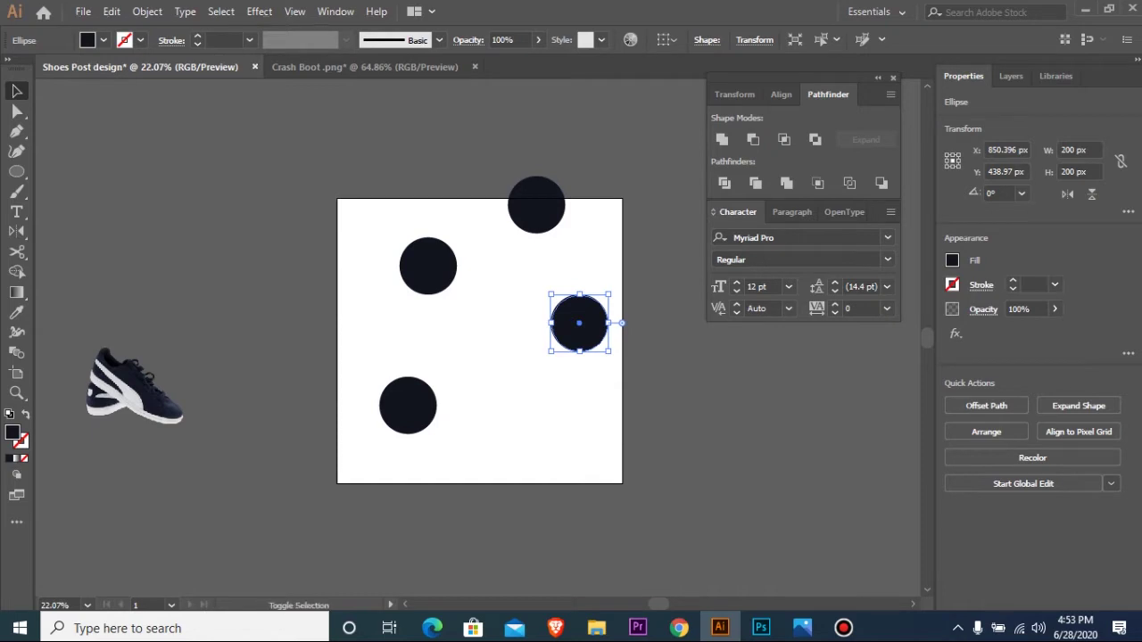
- Enlarge the right-hand circle so it overlaps the artboard's right edge, and centre it vertically at about 500 px
{"action": "left_click_drag", "start_coordinate": [610, 351], "coordinate": [677, 426]}
{"action": "key", "text": "shift+Up"}
{"action": "key", "text": "shift+Up"}
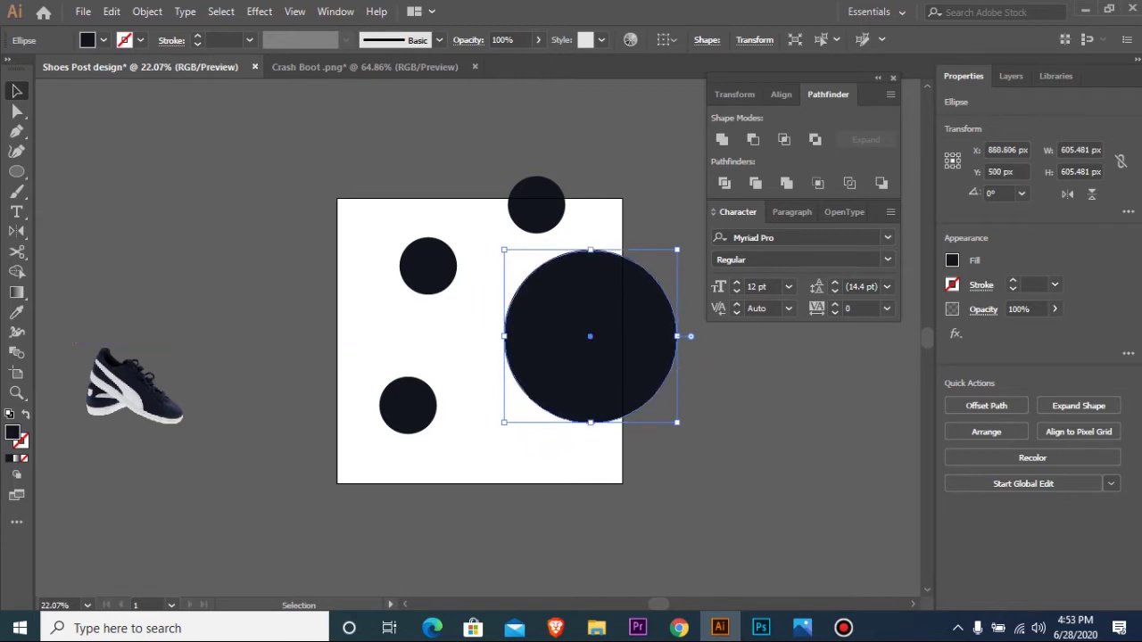
{"action": "left_click_drag", "start_coordinate": [677, 422], "coordinate": [671, 416]}
- Enlarge the upper-left circle to about 320 px near the artboard's left edge and swap its fill and stroke
{"action": "left_click_drag", "start_coordinate": [375, 227], "coordinate": [492, 304]}
{"action": "left_click_drag", "start_coordinate": [446, 260], "coordinate": [415, 282]}
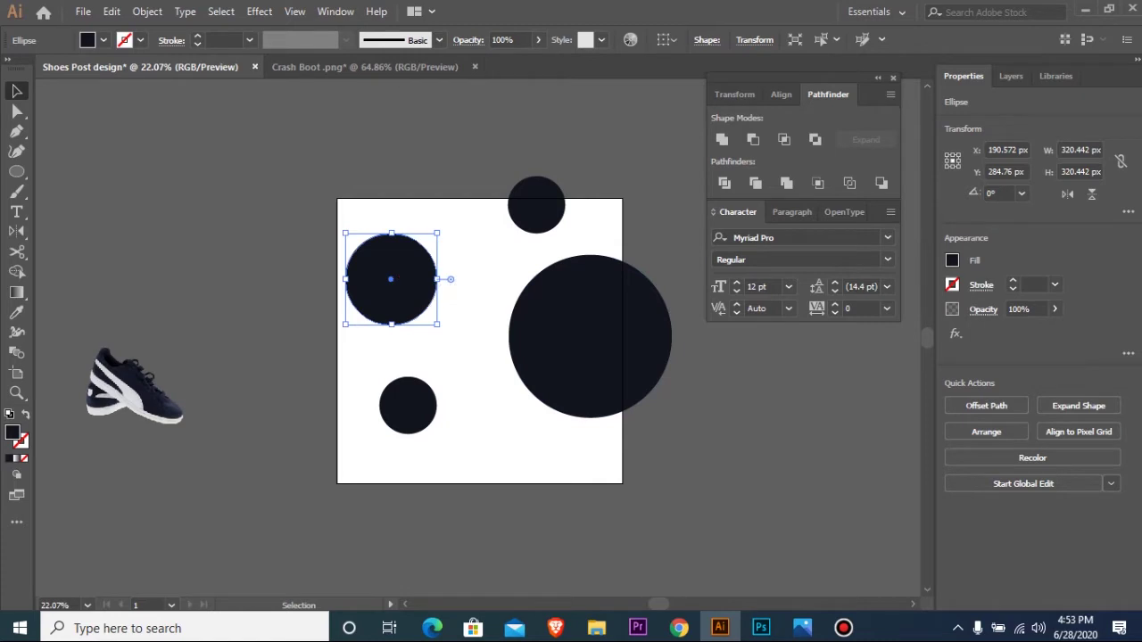
{"action": "key", "text": "shift+x"}
{"action": "key", "text": "ctrl+shift+a"}
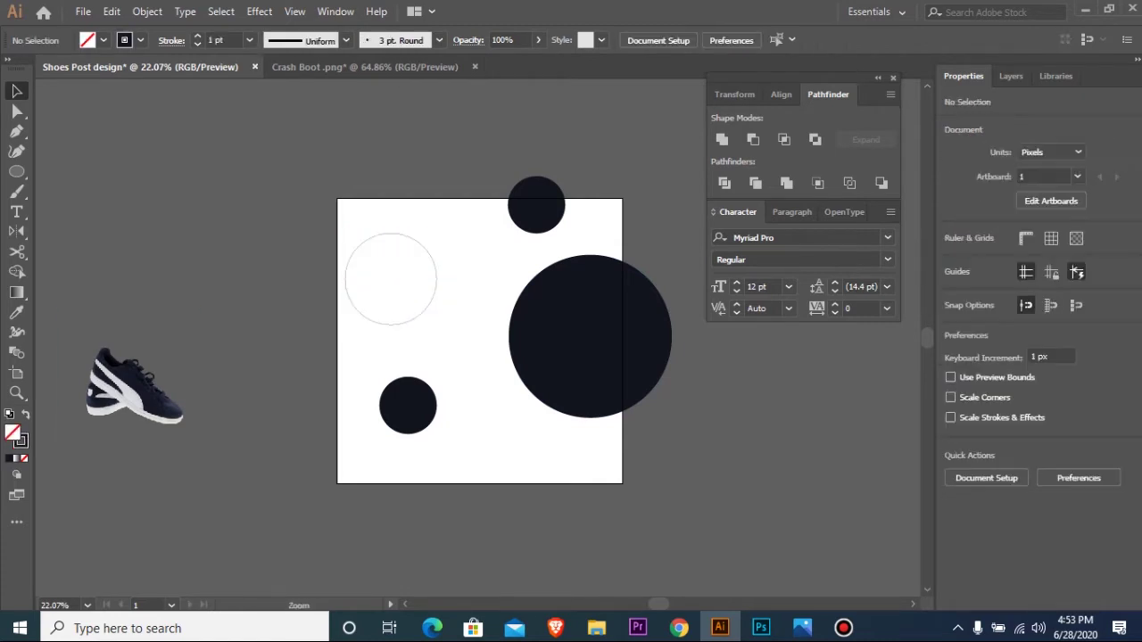
- Shift the lower-left circle down and to the left, and turn the circle on the top edge into an 8 pt outline
{"action": "scroll", "coordinate": [591, 301], "scroll_direction": "up", "scroll_amount": 4}
{"action": "left_click_drag", "start_coordinate": [311, 461], "coordinate": [271, 481]}
{"action": "left_click_drag", "start_coordinate": [452, 138], "coordinate": [540, 193]}
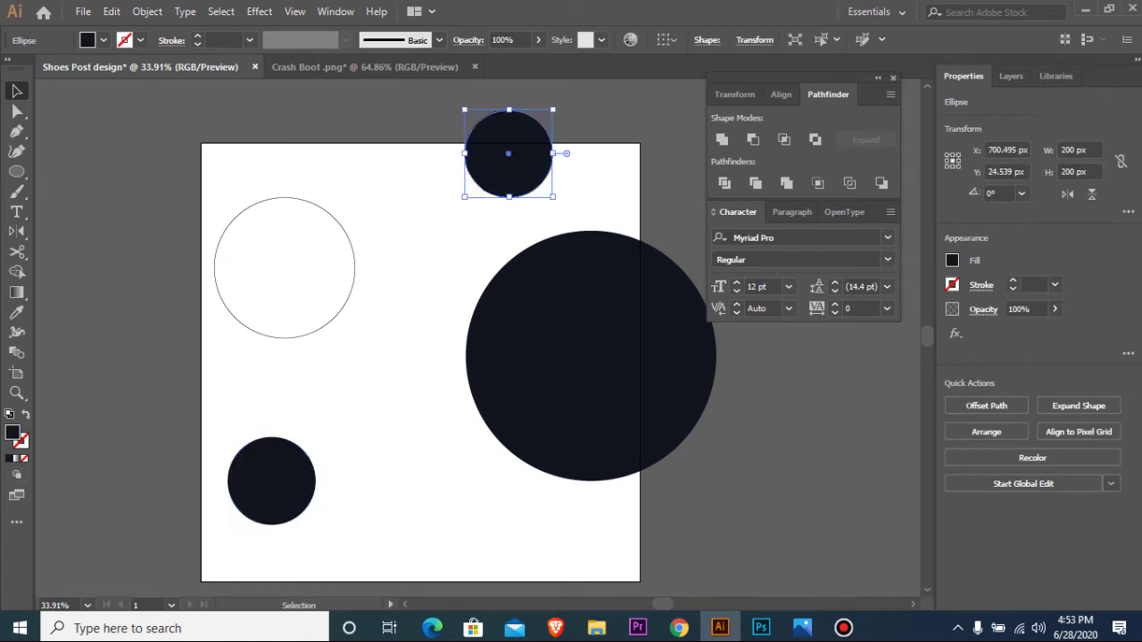
{"action": "key", "text": "shift+x"}
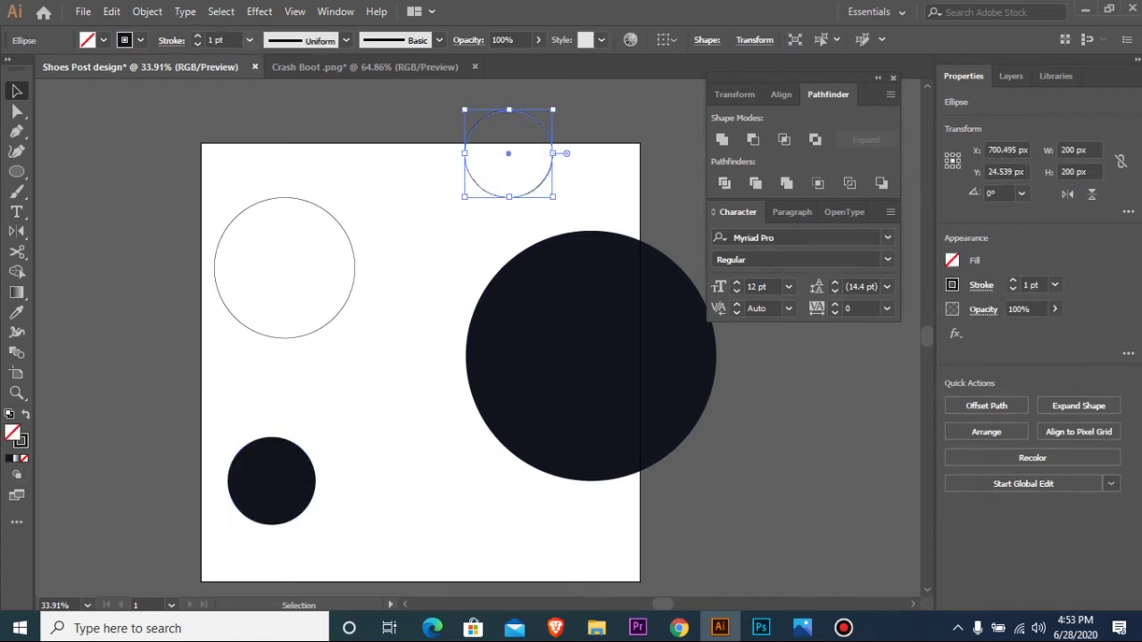
{"action": "left_click", "coordinate": [249, 39]}
{"action": "left_click", "coordinate": [268, 213]}
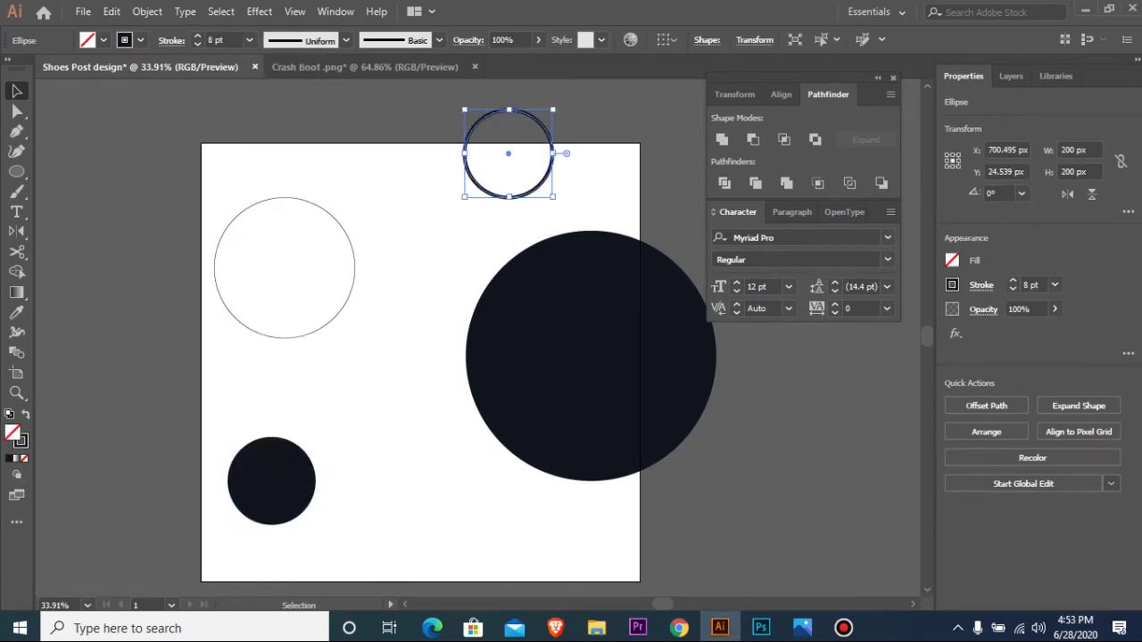
- Nudge the 8 pt outlined circle slightly up and delete its top anchor point to leave the lower half
{"action": "left_click_drag", "start_coordinate": [400, 143], "coordinate": [556, 198]}
{"action": "key", "text": "Up"}
{"action": "key", "text": "Up"}
{"action": "key", "text": "Up"}
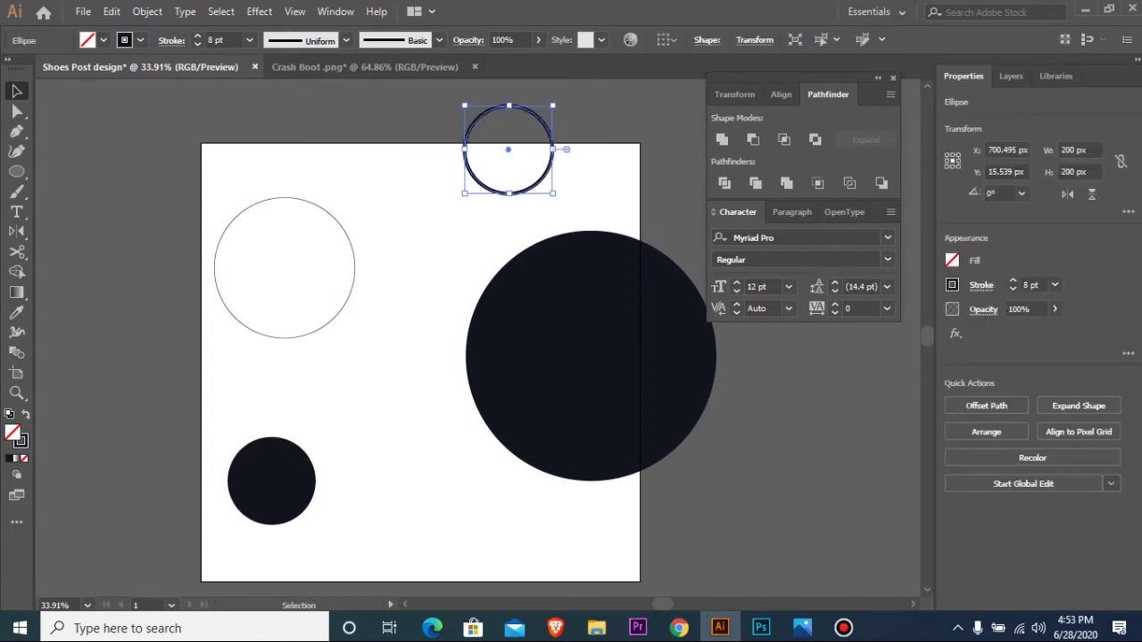
{"action": "key", "text": "a"}
{"action": "left_click_drag", "start_coordinate": [422, 98], "coordinate": [473, 94]}
{"action": "key", "text": "Delete"}
{"action": "key", "text": "ctrl+z"}
{"action": "key", "text": "Delete"}
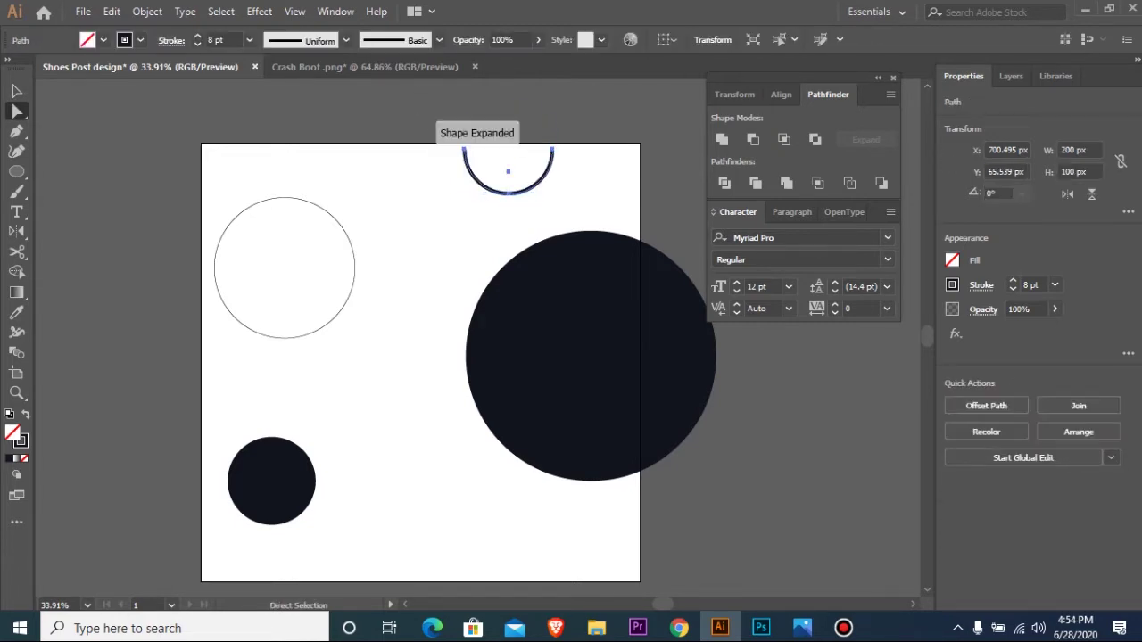
- Nudge the half-circle outline up until its open ends meet the artboard's top edge
{"action": "key", "text": "v"}
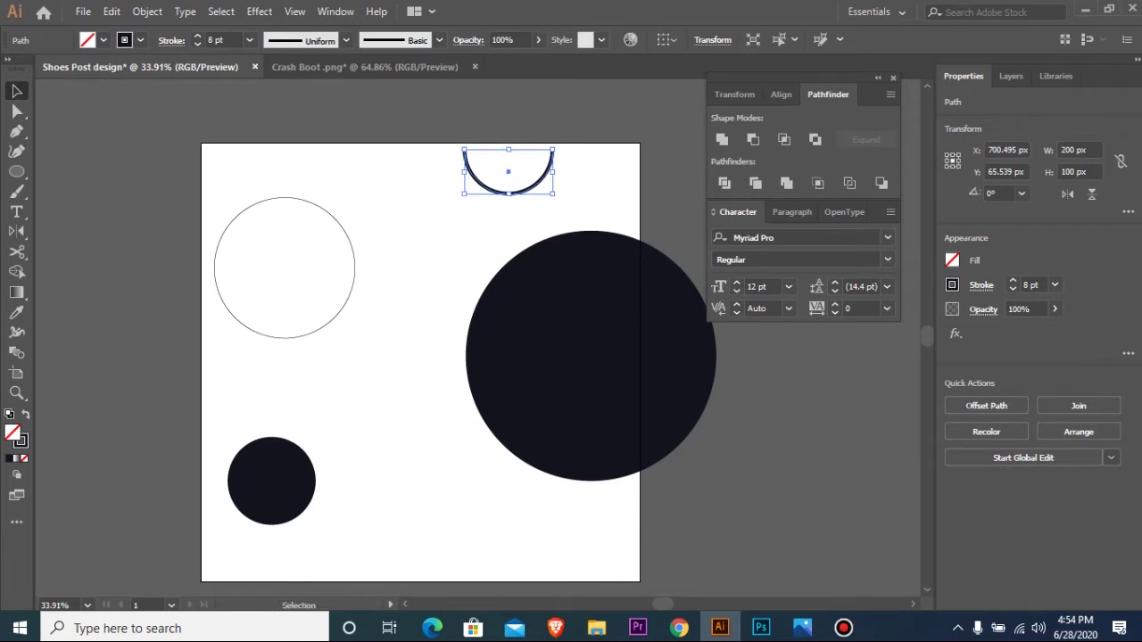
{"action": "key", "text": "Up"}
{"action": "key", "text": "Up"}
{"action": "key", "text": "Up"}
{"action": "key", "text": "Up"}
{"action": "key", "text": "Up"}
{"action": "key", "text": "Up"}
{"action": "key", "text": "Up"}
{"action": "key", "text": "Up"}
{"action": "key", "text": "Up"}
{"action": "key", "text": "Up"}
{"action": "key", "text": "Up"}
{"action": "key", "text": "Up"}
{"action": "key", "text": "Up"}
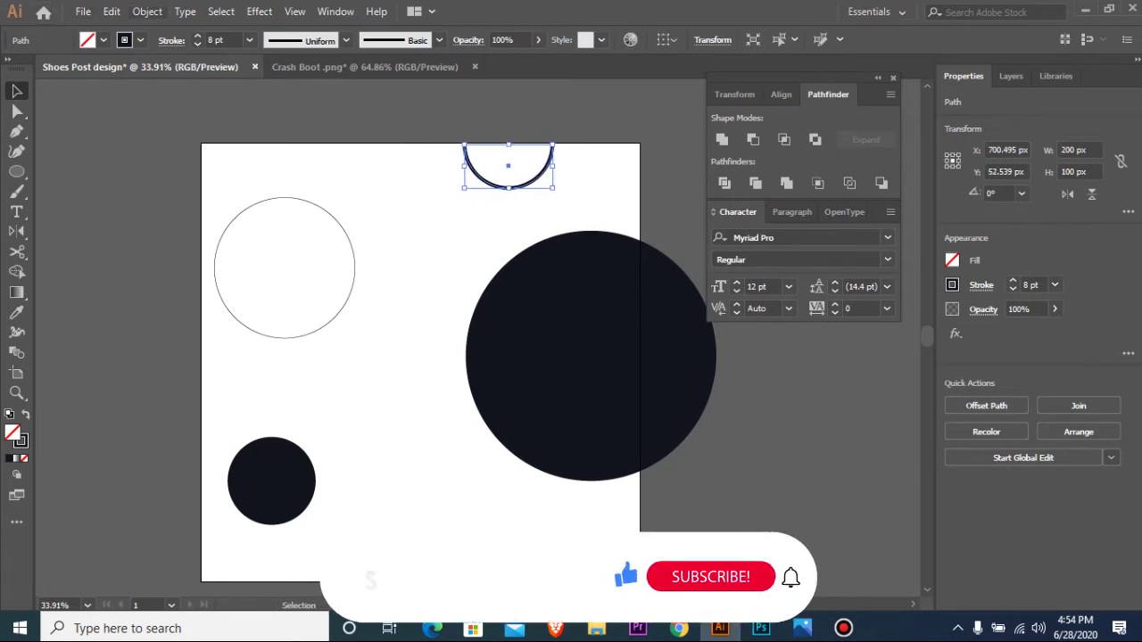
- Expand the fill and stroke of the half-circle outline at the artboard's top edge into shapes and deselect it
{"action": "left_click", "coordinate": [146, 12]}
{"action": "left_click", "coordinate": [200, 184]}
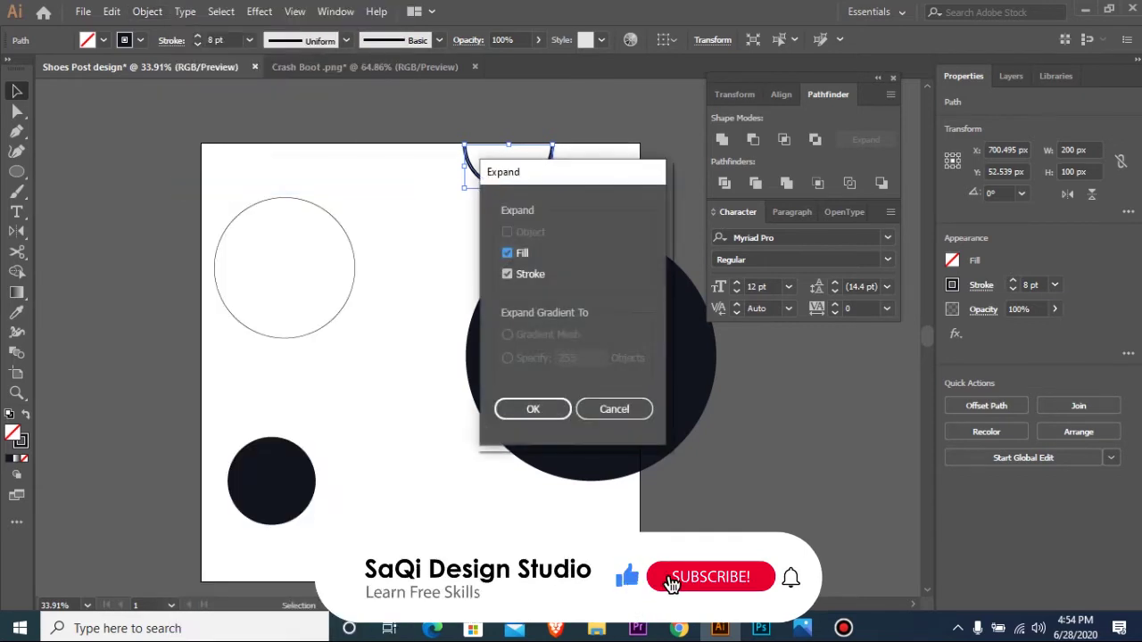
{"action": "left_click", "coordinate": [530, 409]}
{"action": "key", "text": "ctrl+shift+a"}
{"action": "key", "text": "ctrl+minus"}
{"action": "key", "text": "ctrl+minus"}
{"action": "key", "text": "ctrl+minus"}
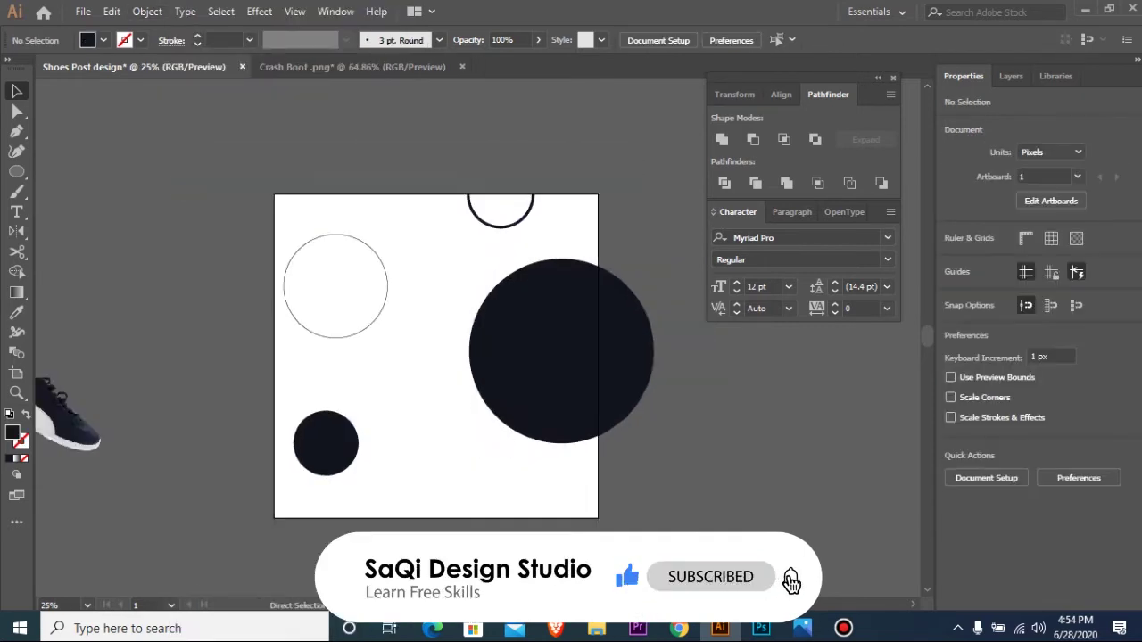
{"action": "left_click_drag", "start_coordinate": [282, 175], "coordinate": [667, 531]}
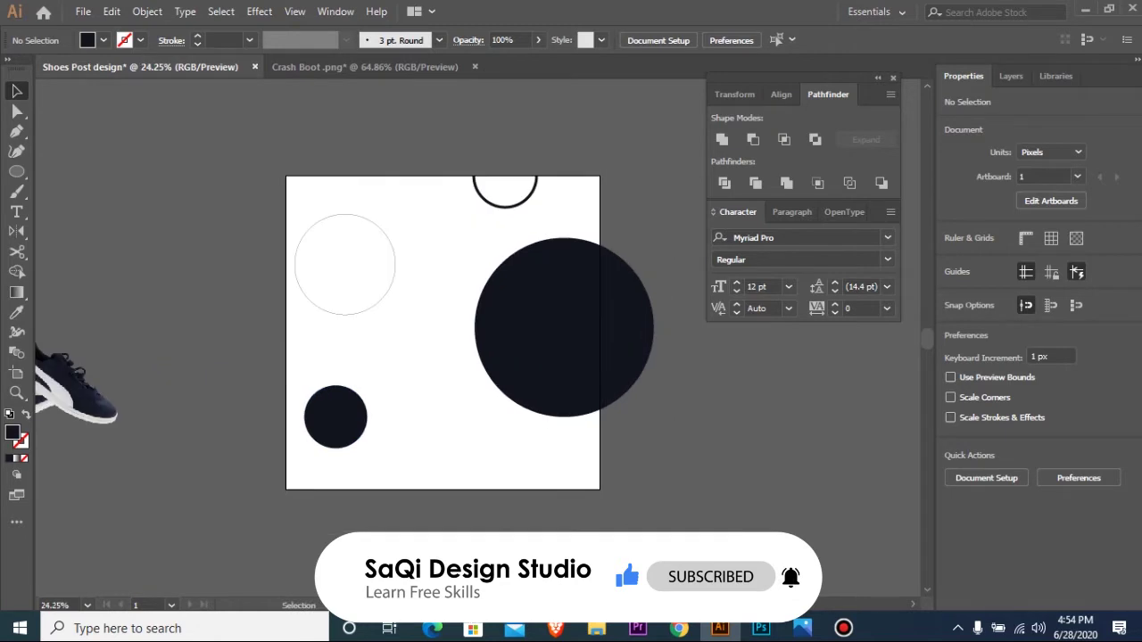
- Add the point text "Sports" between the upper-left circle outline and the large dark circle
{"action": "left_click", "coordinate": [17, 172], "text": "alt"}
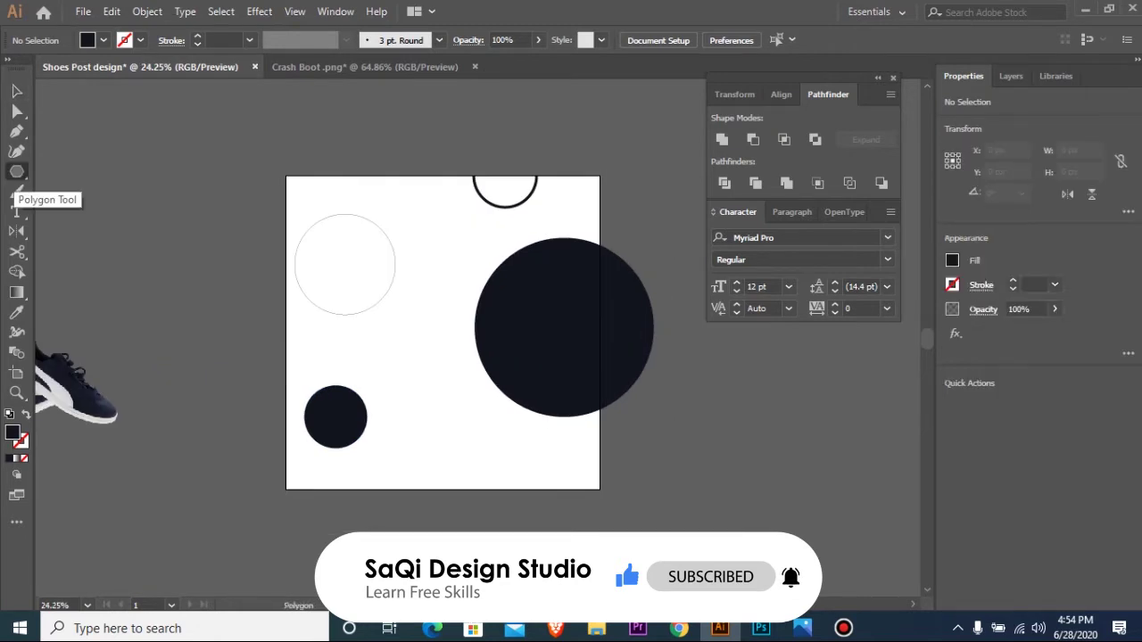
{"action": "left_click", "coordinate": [16, 212]}
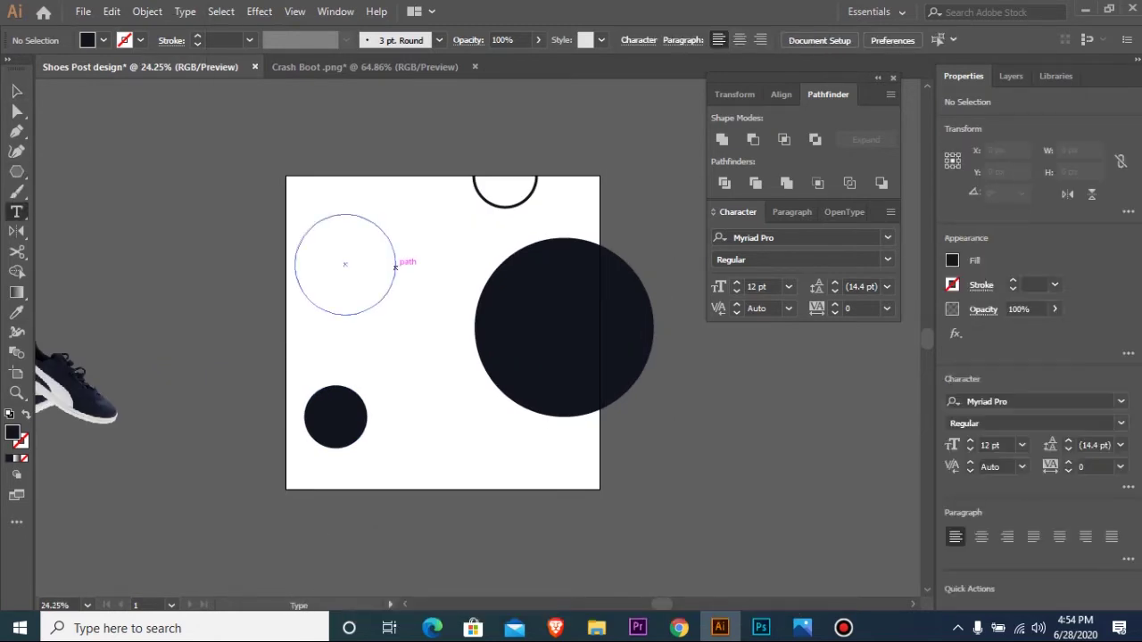
{"action": "left_click", "coordinate": [429, 239]}
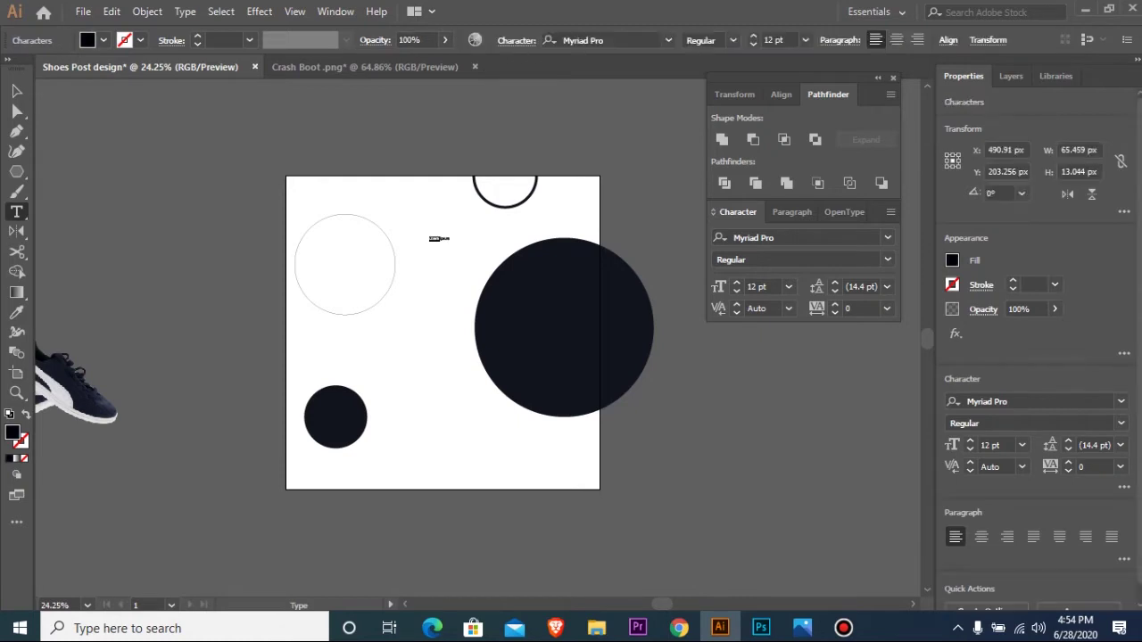
{"action": "key", "text": "BackSpace"}
{"action": "key", "text": "Escape"}
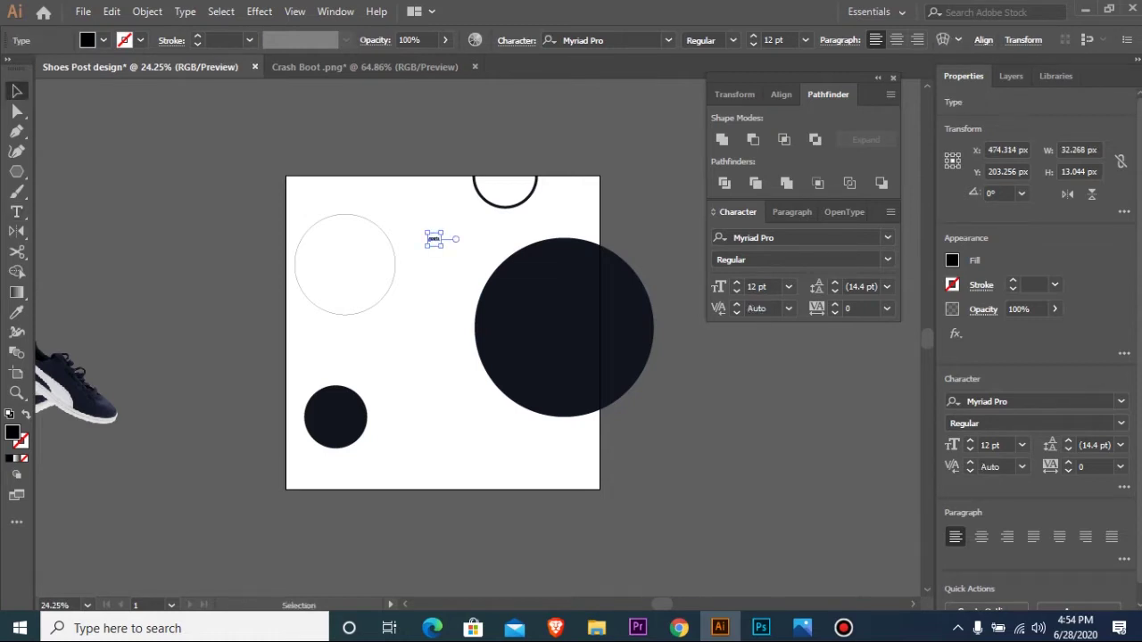
- Place a new point text object below the word "Sports"
{"action": "key", "text": "ctrl+shift+a"}
{"action": "key", "text": "t"}
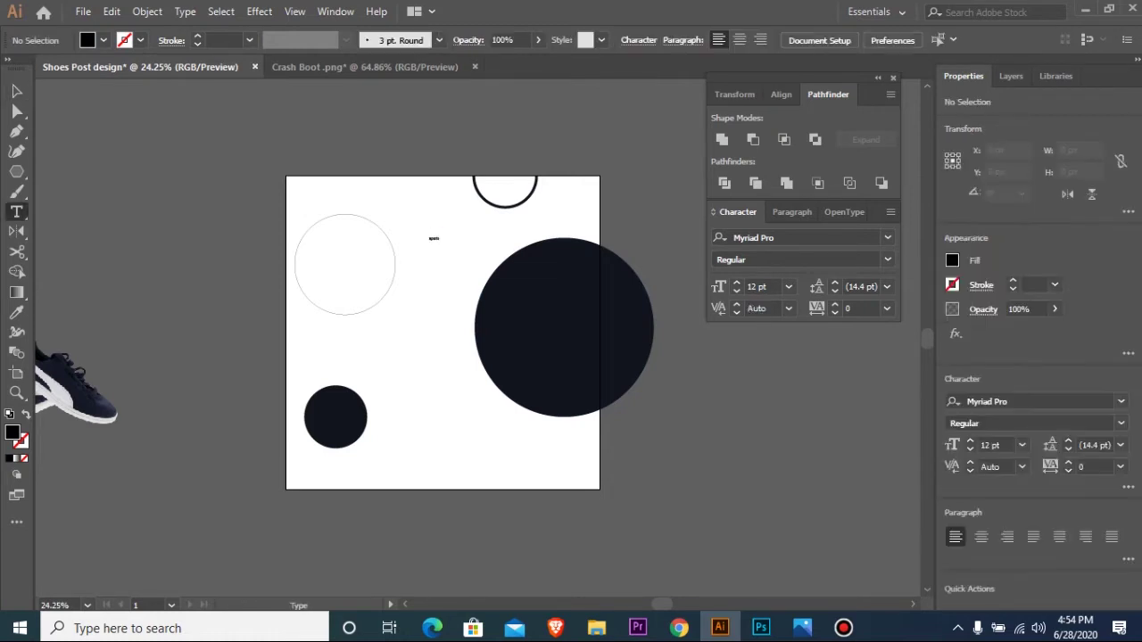
{"action": "left_click", "coordinate": [417, 271]}
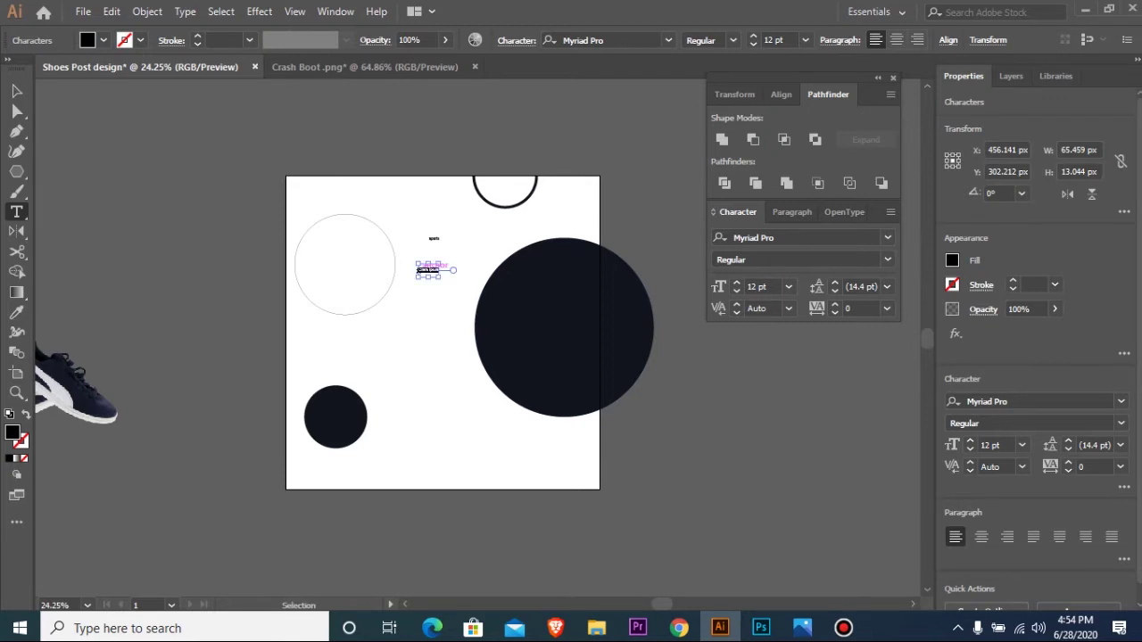
{"action": "key", "text": "ctrl+s"}
{"action": "key", "text": "Escape"}
{"action": "key", "text": "Escape"}
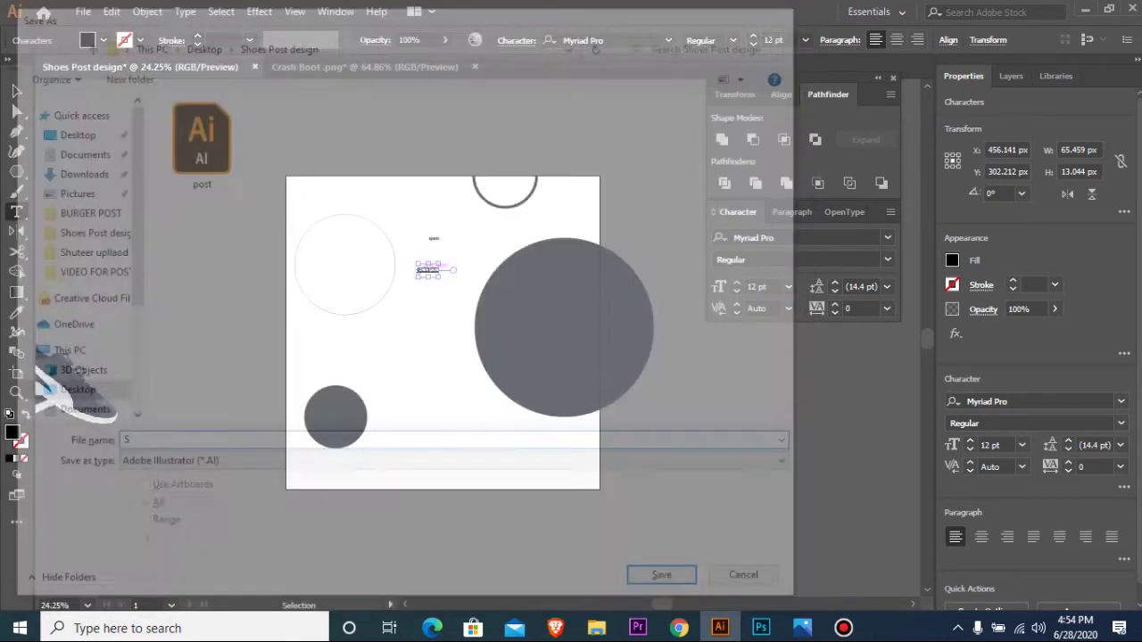
- Replace the placeholder text below "Sports" with "SHOES" in capitals and deselect it
{"action": "key", "text": "ctrl+space"}
{"action": "left_click_drag", "start_coordinate": [333, 187], "coordinate": [612, 345]}
{"action": "double_click", "coordinate": [317, 349]}
{"action": "key", "text": "ctrl+a"}
{"action": "type", "text": "S"}
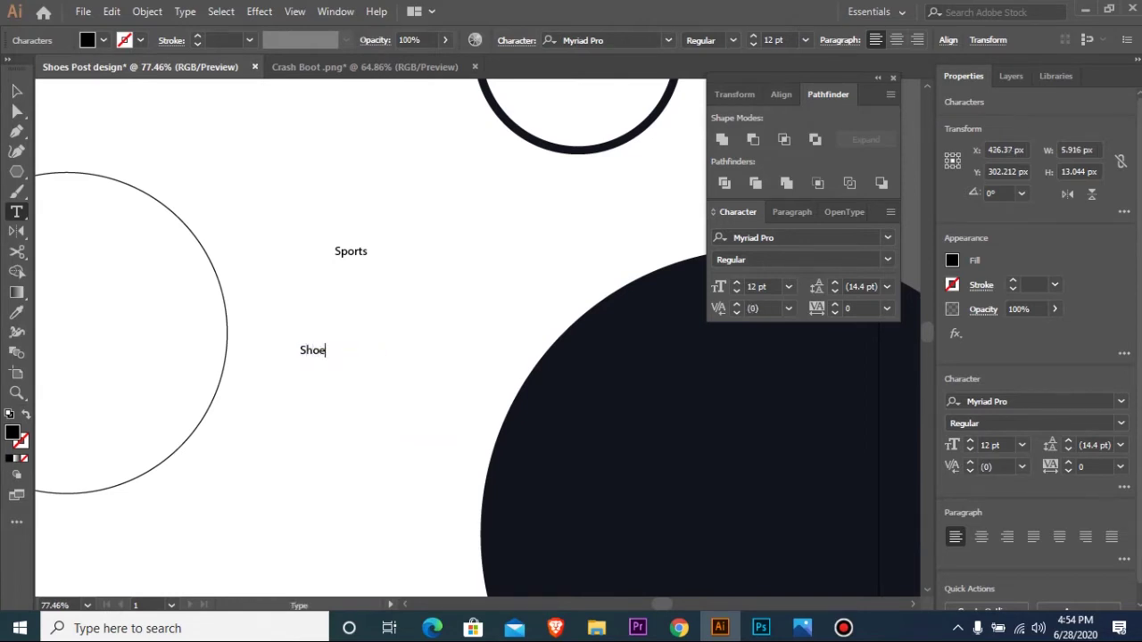
{"action": "type", "text": "hoes"}
{"action": "key", "text": "ctrl+a"}
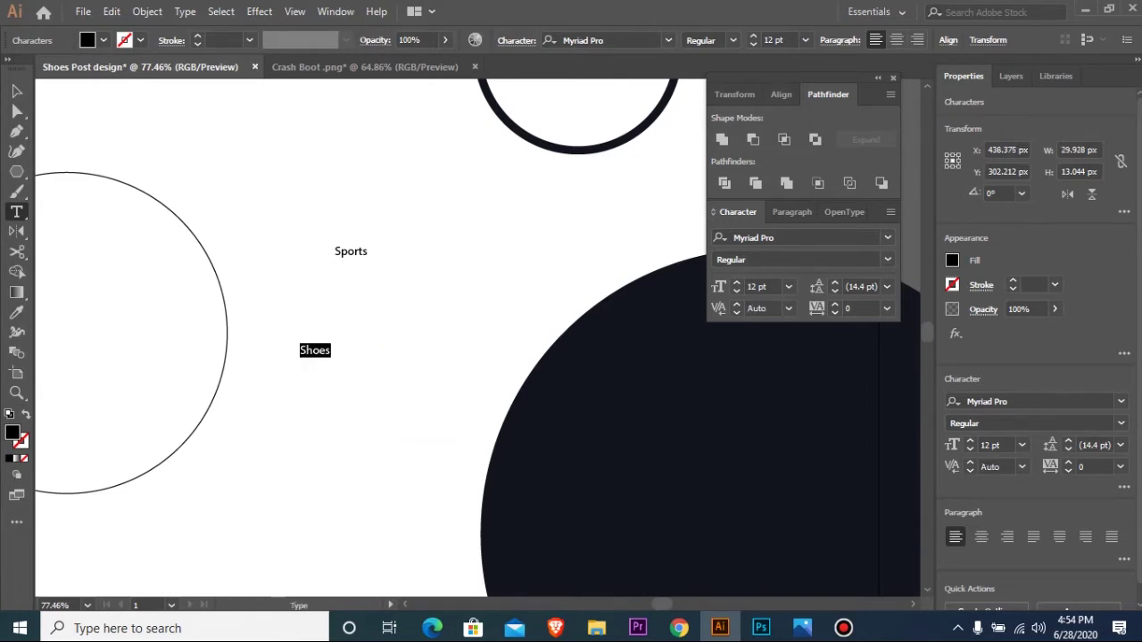
{"action": "type", "text": "SHOES"}
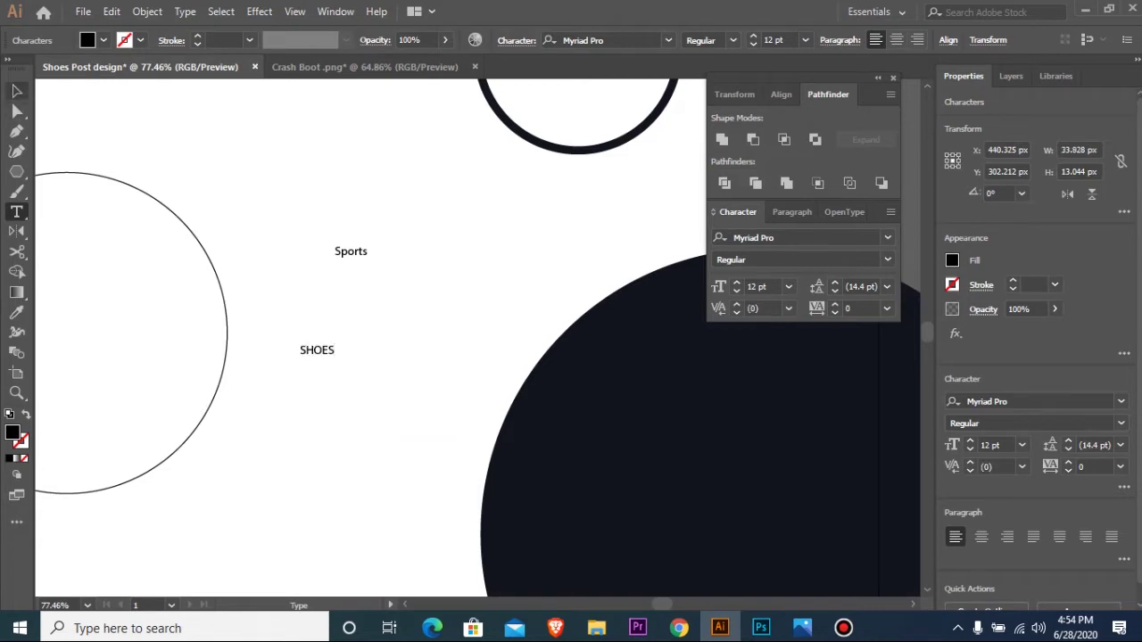
{"action": "key", "text": "Escape"}
{"action": "left_click", "coordinate": [292, 421]}
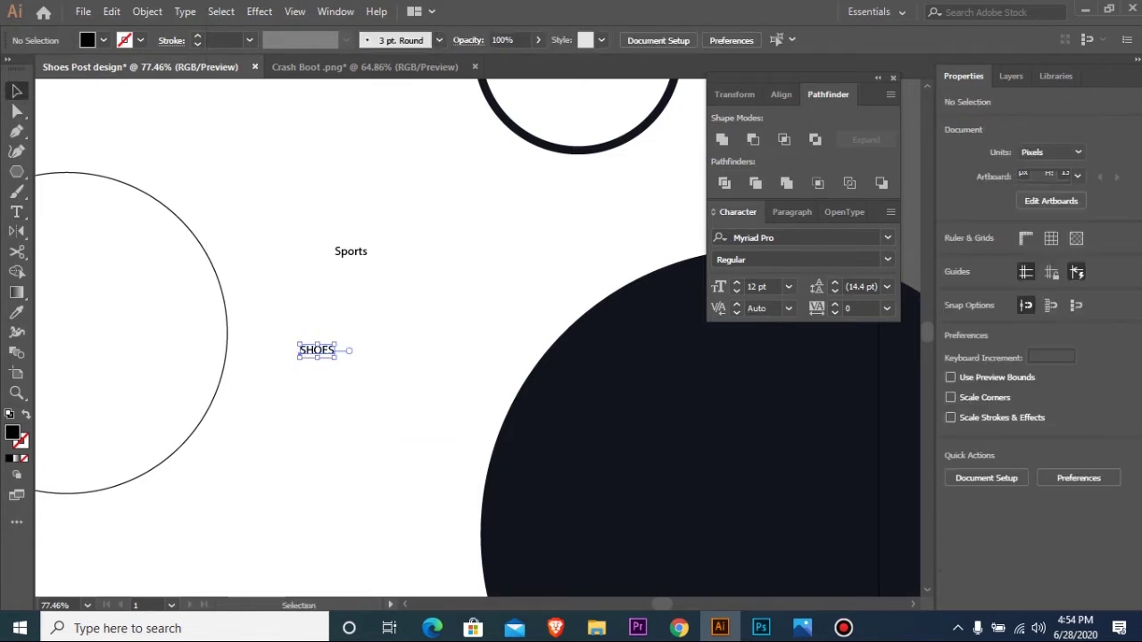
{"action": "key", "text": "t"}
{"action": "left_click", "coordinate": [287, 421]}
{"action": "type", "text": "www.shoes"}
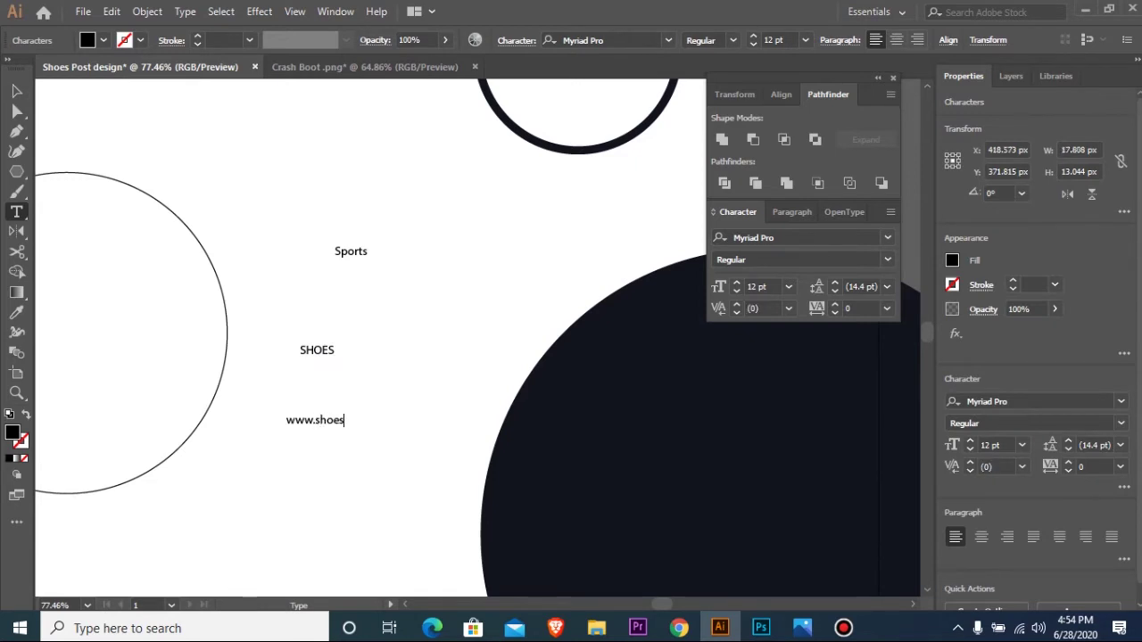
{"action": "type", "text": ".com"}
{"action": "left_click", "coordinate": [16, 90]}
{"action": "left_click", "coordinate": [279, 516], "text": "ctrl"}
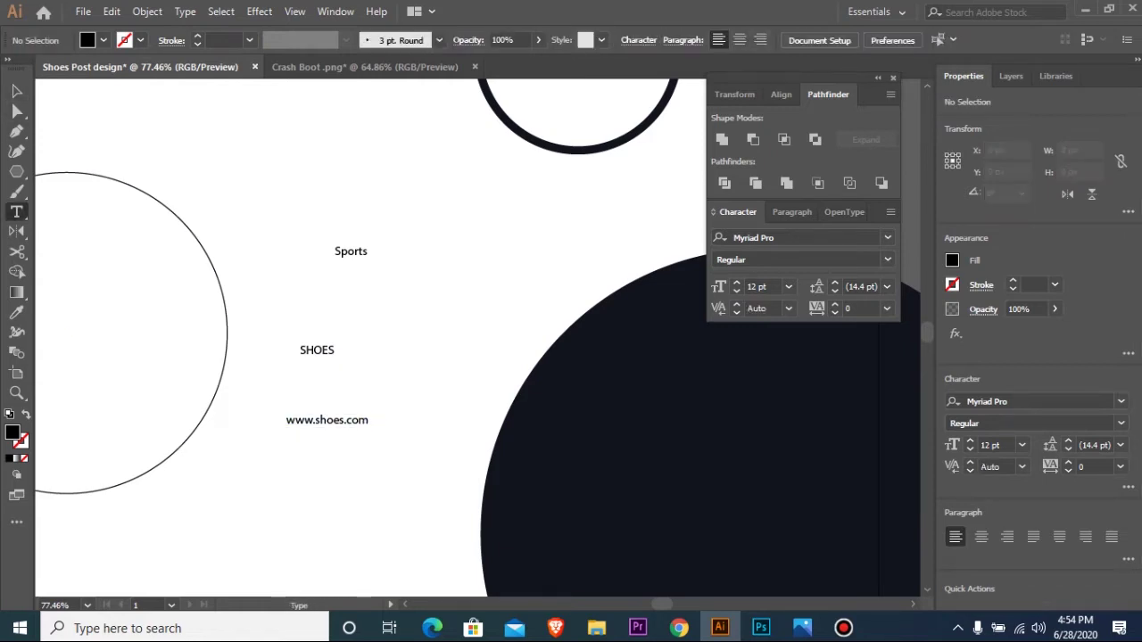
- Add the point text "30%" below the website address and deselect it
{"action": "left_click", "coordinate": [279, 516]}
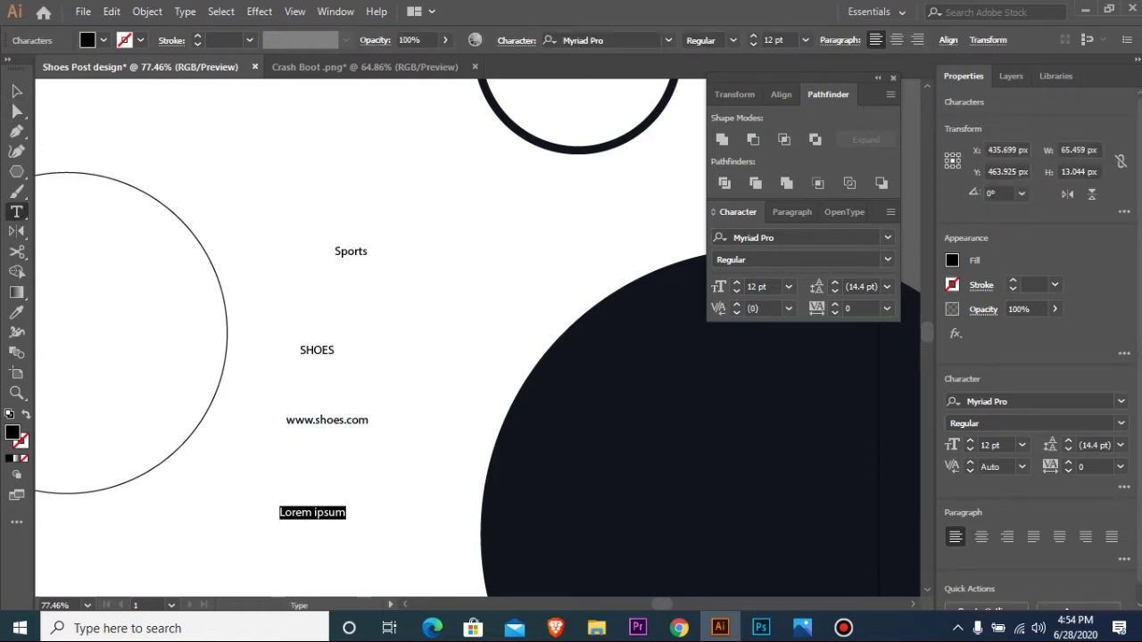
{"action": "type", "text": "30"}
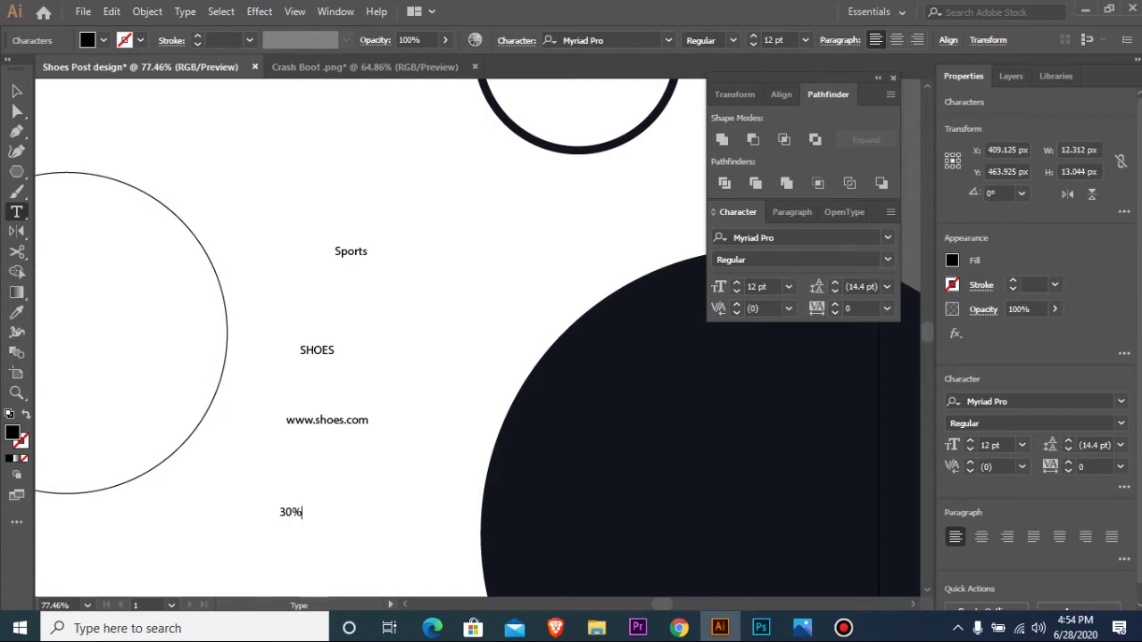
{"action": "left_click", "coordinate": [16, 90]}
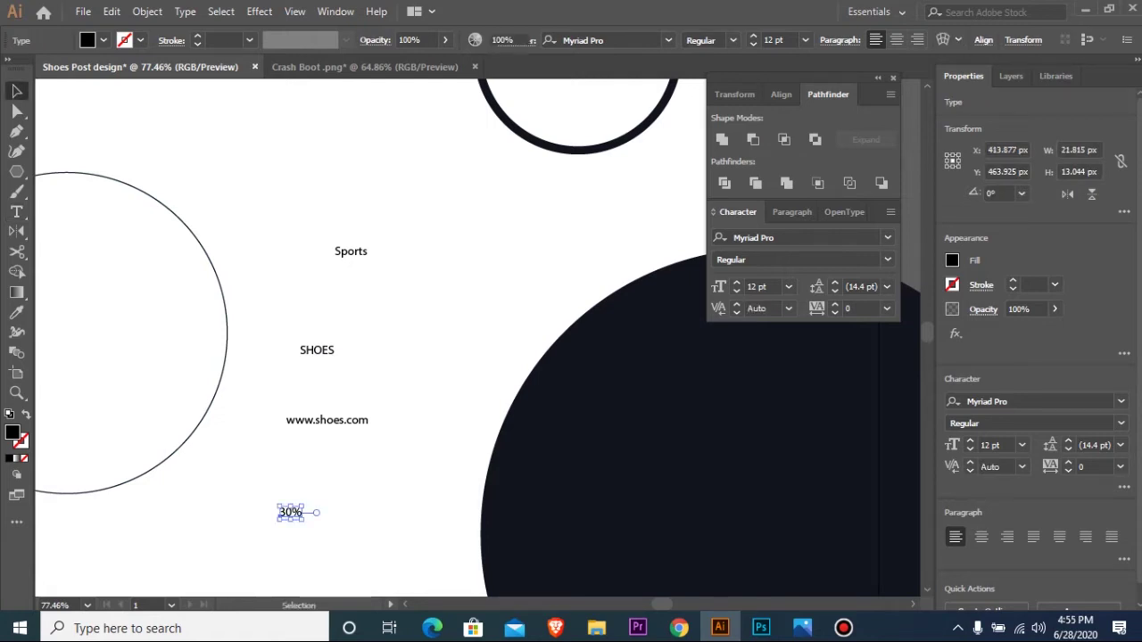
{"action": "left_click", "coordinate": [316, 551], "text": "ctrl"}
- Add the point text "NEW COLLECTION" just below and to the right of "30%"
{"action": "left_click", "coordinate": [316, 552]}
{"action": "type", "text": "La"}
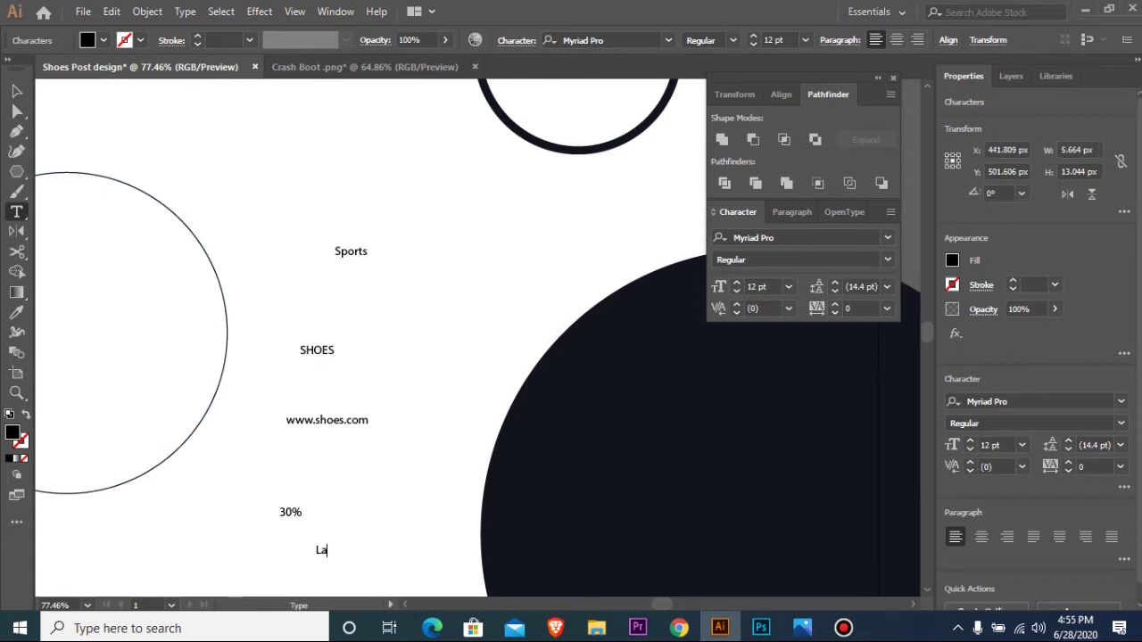
{"action": "key", "text": "BackSpace"}
{"action": "key", "text": "BackSpace"}
{"action": "left_click", "coordinate": [16, 90]}
- Enlarge the "Sports" text to 34 pt and move it onto the right side of the upper-left circle outline
{"action": "key", "text": "ctrl+minus"}
{"action": "key", "text": "ctrl+minus"}
{"action": "key", "text": "ctrl+minus"}
{"action": "key", "text": "ctrl+minus"}
{"action": "key", "text": "ctrl+minus"}
{"action": "key", "text": "ctrl+minus"}
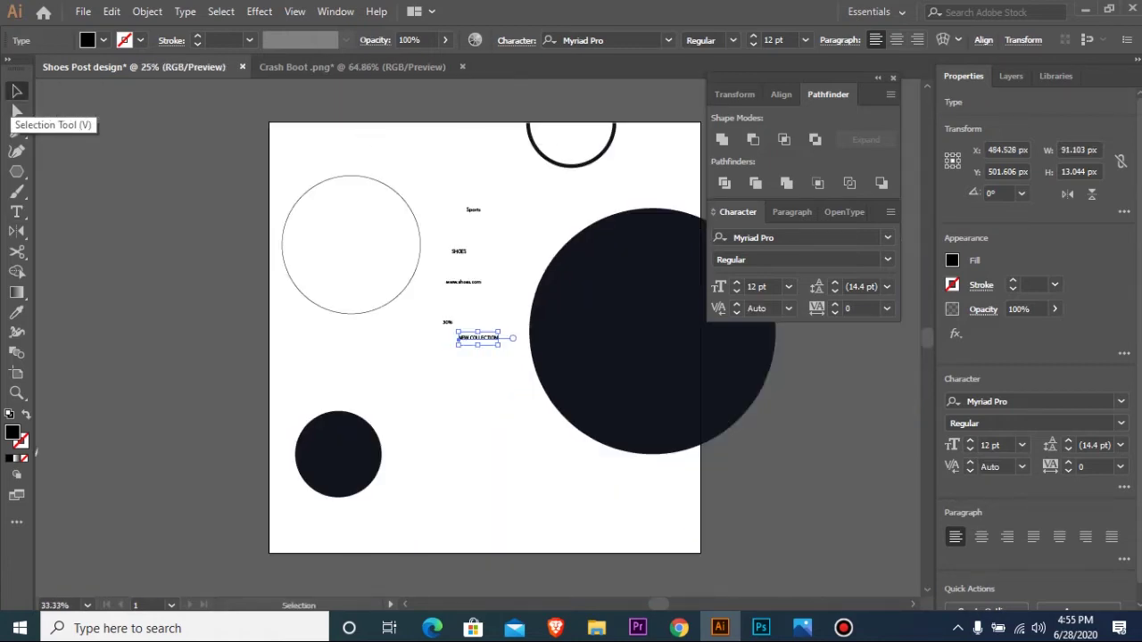
{"action": "left_click_drag", "start_coordinate": [591, 409], "coordinate": [640, 408]}
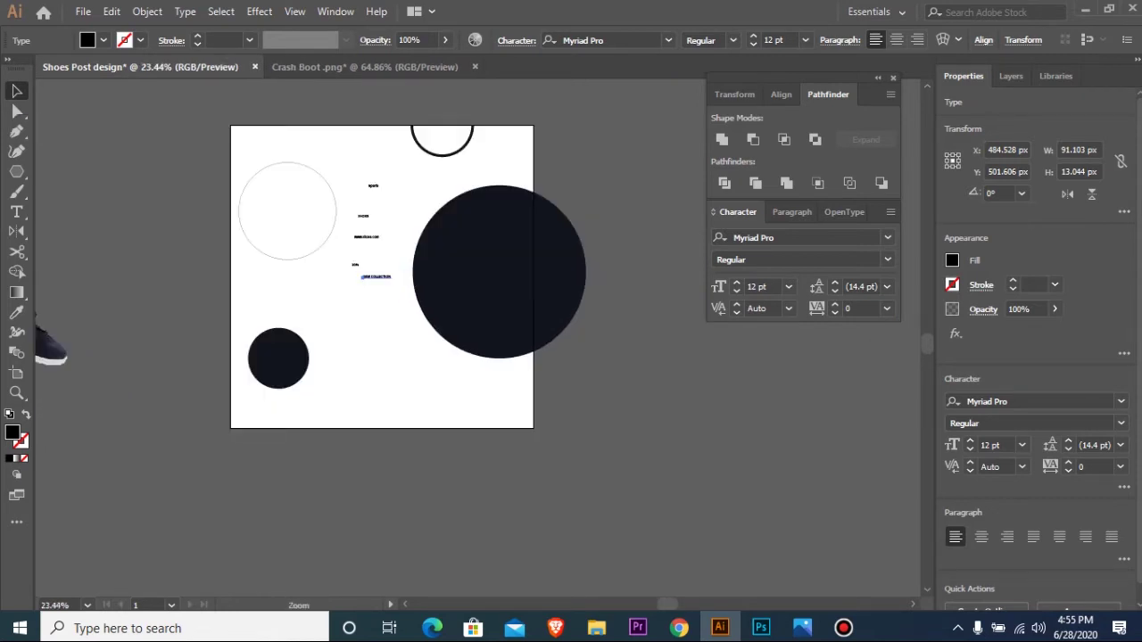
{"action": "scroll", "coordinate": [280, 98], "scroll_direction": "up", "scroll_amount": 3}
{"action": "left_click", "coordinate": [472, 278]}
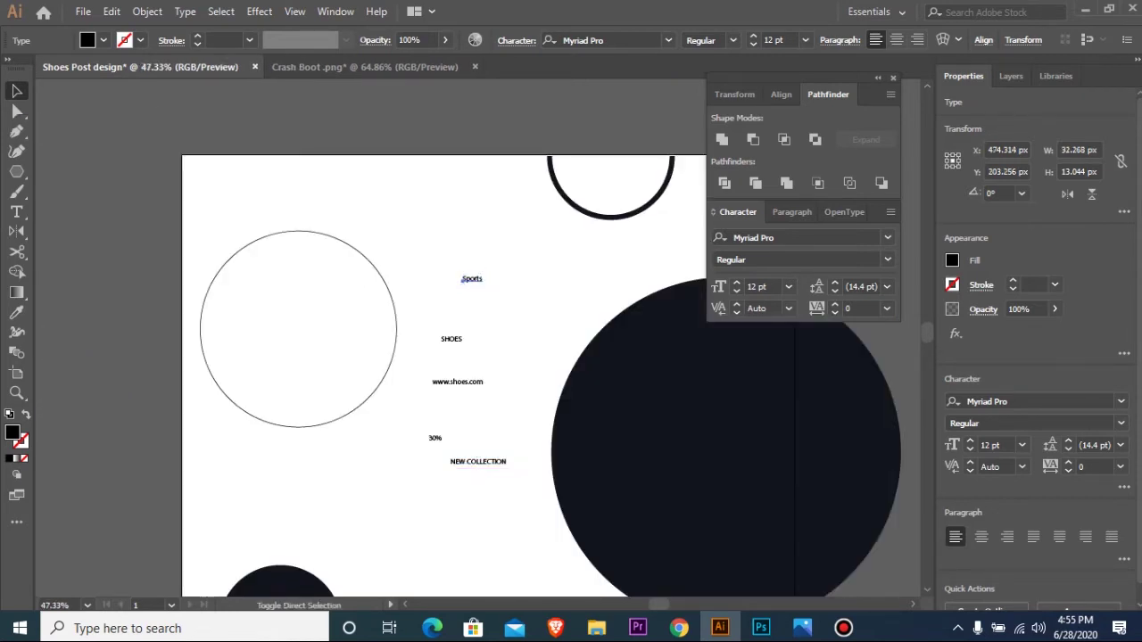
{"action": "key", "text": "ctrl+shift+period"}
{"action": "key", "text": "ctrl+shift+period"}
{"action": "key", "text": "ctrl+shift+period"}
{"action": "key", "text": "ctrl+shift+period"}
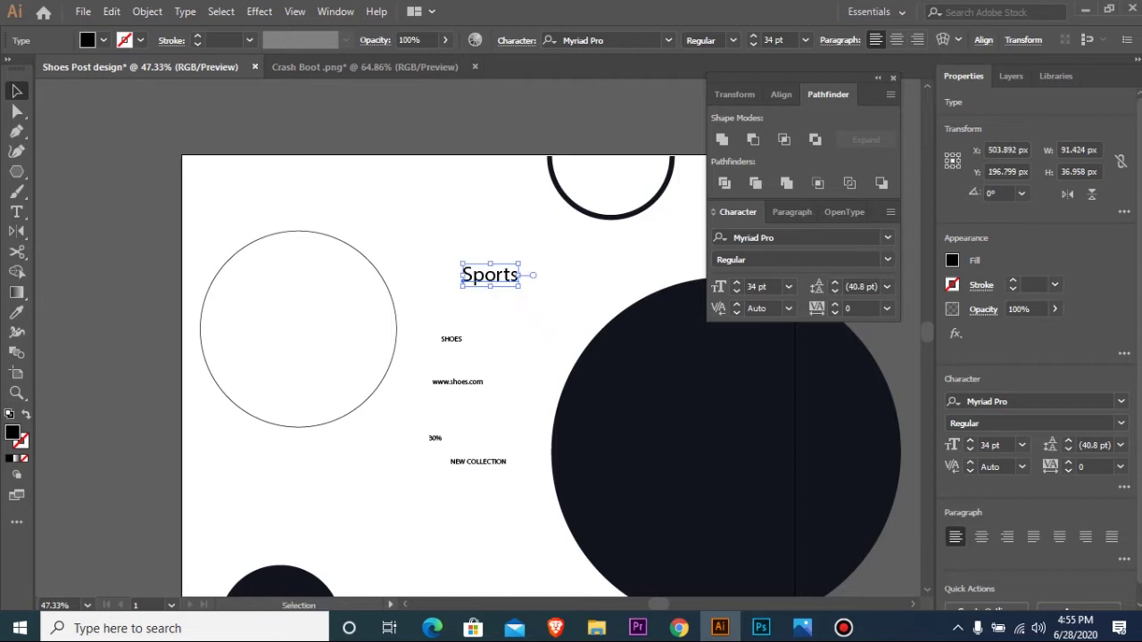
{"action": "left_click_drag", "start_coordinate": [473, 276], "coordinate": [363, 293]}
- Move "SHOES" directly below "Sports" on the circle outline and enlarge it to 66 pt
{"action": "left_click_drag", "start_coordinate": [441, 341], "coordinate": [343, 326]}
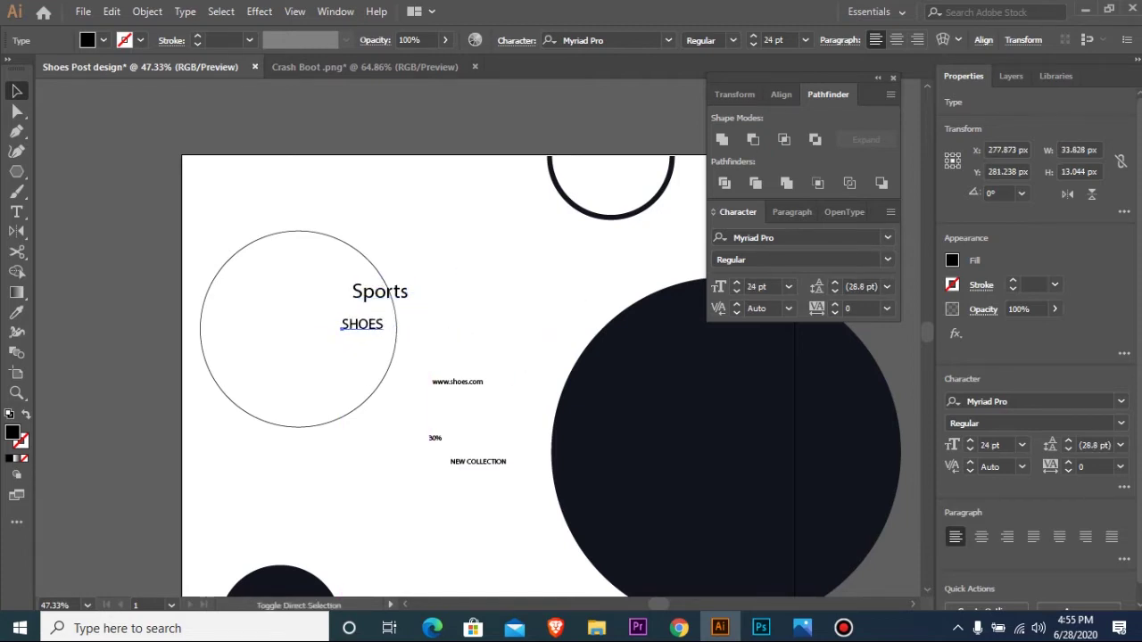
{"action": "key", "text": "ctrl+shift+period"}
{"action": "key", "text": "ctrl+shift+period"}
{"action": "key", "text": "ctrl+shift+period"}
{"action": "key", "text": "ctrl+shift+period"}
{"action": "key", "text": "ctrl+shift+period"}
{"action": "key", "text": "ctrl+shift+period"}
{"action": "key", "text": "ctrl+shift+period"}
{"action": "key", "text": "ctrl+shift+period"}
{"action": "key", "text": "ctrl+shift+period"}
{"action": "key", "text": "ctrl+shift+period"}
{"action": "key", "text": "ctrl+shift+period"}
{"action": "key", "text": "ctrl+shift+period"}
{"action": "key", "text": "ctrl+shift+period"}
{"action": "key", "text": "ctrl+shift+period"}
{"action": "key", "text": "ctrl+shift+period"}
{"action": "key", "text": "ctrl+shift+period"}
{"action": "key", "text": "ctrl+shift+period"}
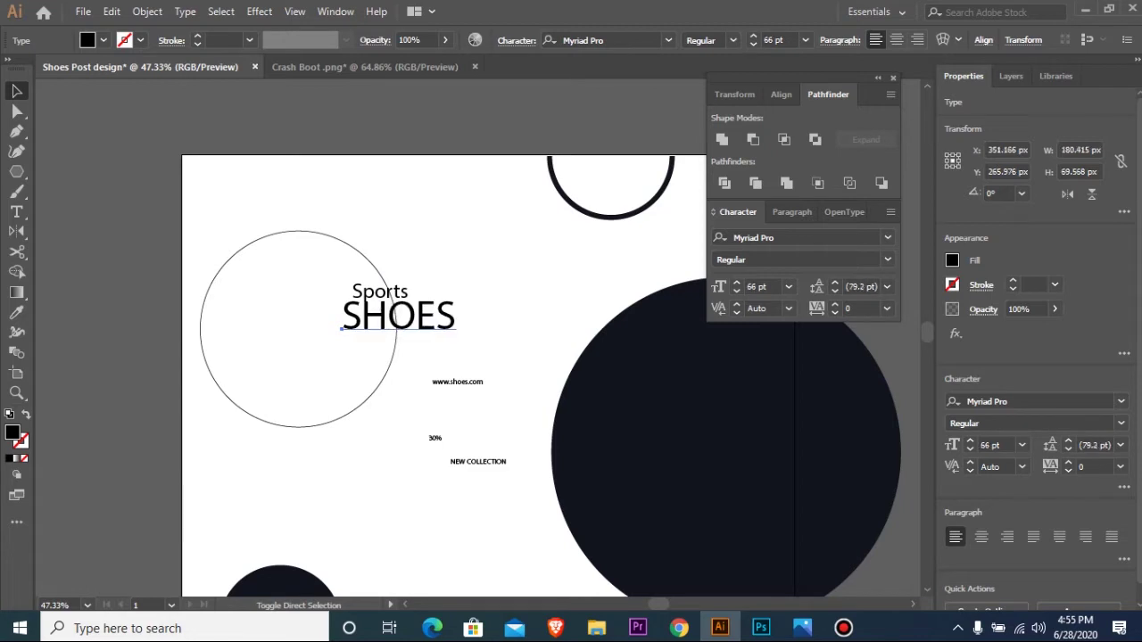
- Nudge the enlarged "SHOES" text down so it sits clear of "Sports"
{"action": "key", "text": "Down"}
{"action": "key", "text": "Down"}
{"action": "key", "text": "Down"}
{"action": "key", "text": "Up"}
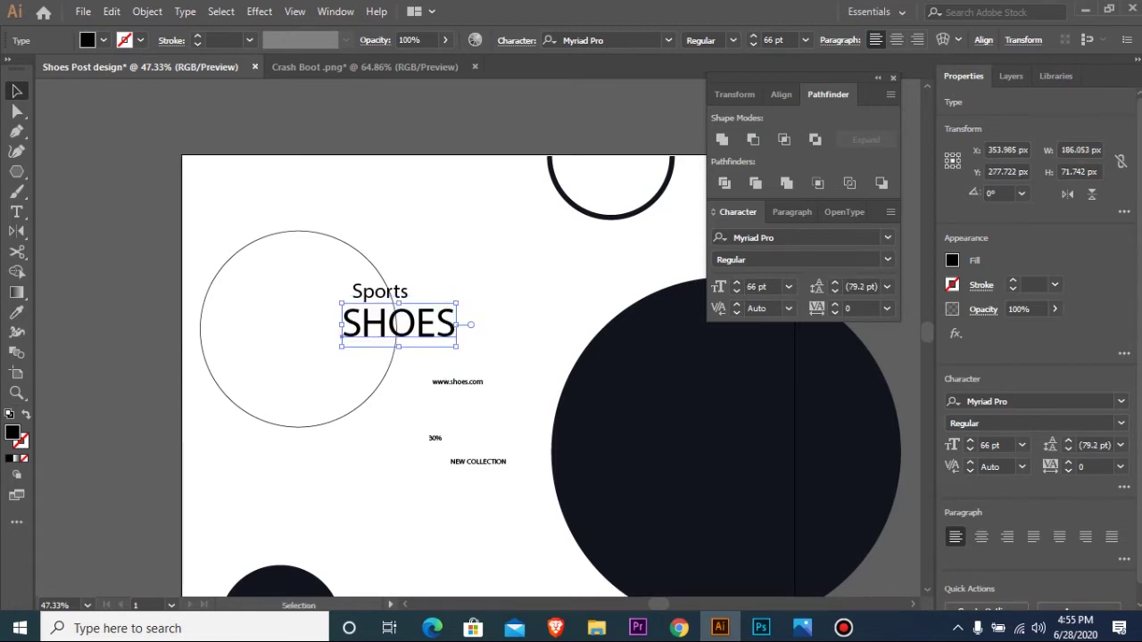
{"action": "left_click_drag", "start_coordinate": [473, 381], "coordinate": [375, 347]}
{"action": "left_click", "coordinate": [376, 347]}
{"action": "key", "text": "ctrl+shift+period"}
{"action": "key", "text": "ctrl+shift+period"}
{"action": "key", "text": "ctrl+shift+period"}
{"action": "key", "text": "ctrl+shift+period"}
{"action": "key", "text": "ctrl+shift+period"}
{"action": "key", "text": "ctrl+shift+period"}
{"action": "key", "text": "ctrl+shift+period"}
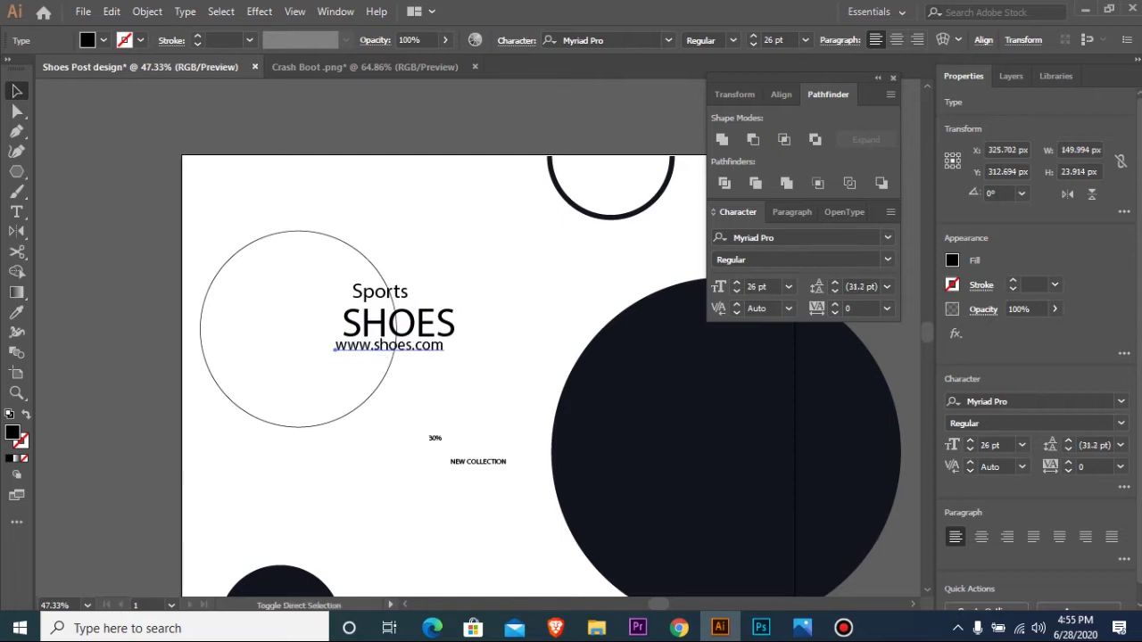
- Nudge the website address right until its left edge lines up with "SHOES"
{"action": "key", "text": "Down"}
{"action": "key", "text": "Right"}
{"action": "key", "text": "Right"}
{"action": "key", "text": "Right"}
{"action": "key", "text": "Right"}
{"action": "key", "text": "Right"}
{"action": "key", "text": "Right"}
{"action": "key", "text": "Right"}
{"action": "key", "text": "Right"}
{"action": "key", "text": "Right"}
{"action": "key", "text": "Right"}
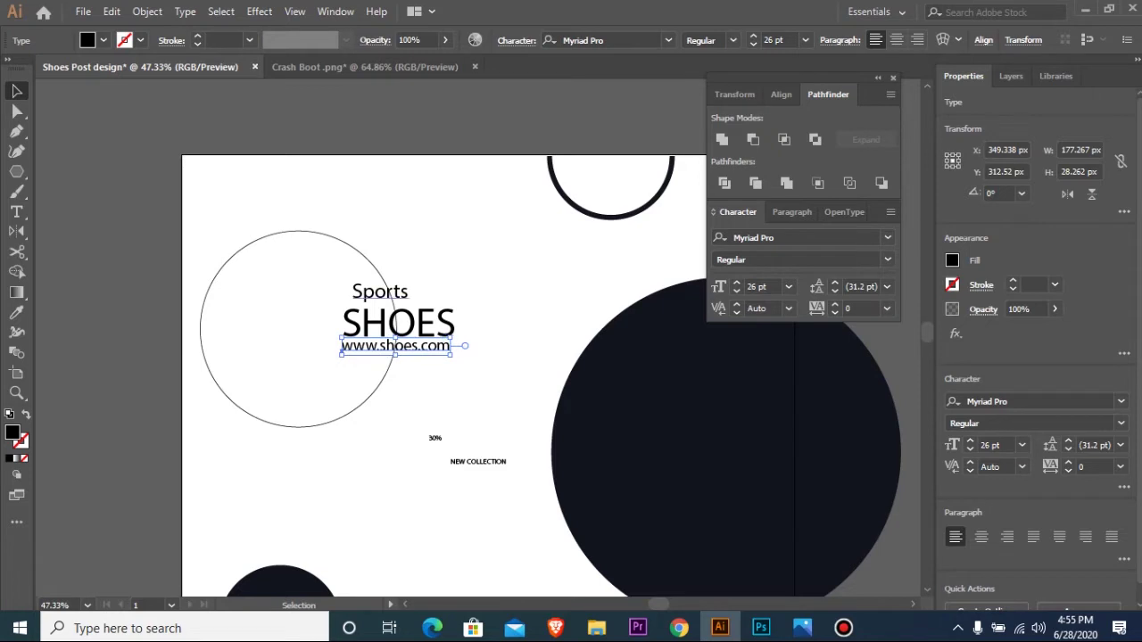
- Shift the three stacked text lines left and move the circle outline against the artboard's left edge
{"action": "left_click_drag", "start_coordinate": [384, 291], "coordinate": [338, 291]}
{"action": "left_click_drag", "start_coordinate": [427, 327], "coordinate": [384, 326]}
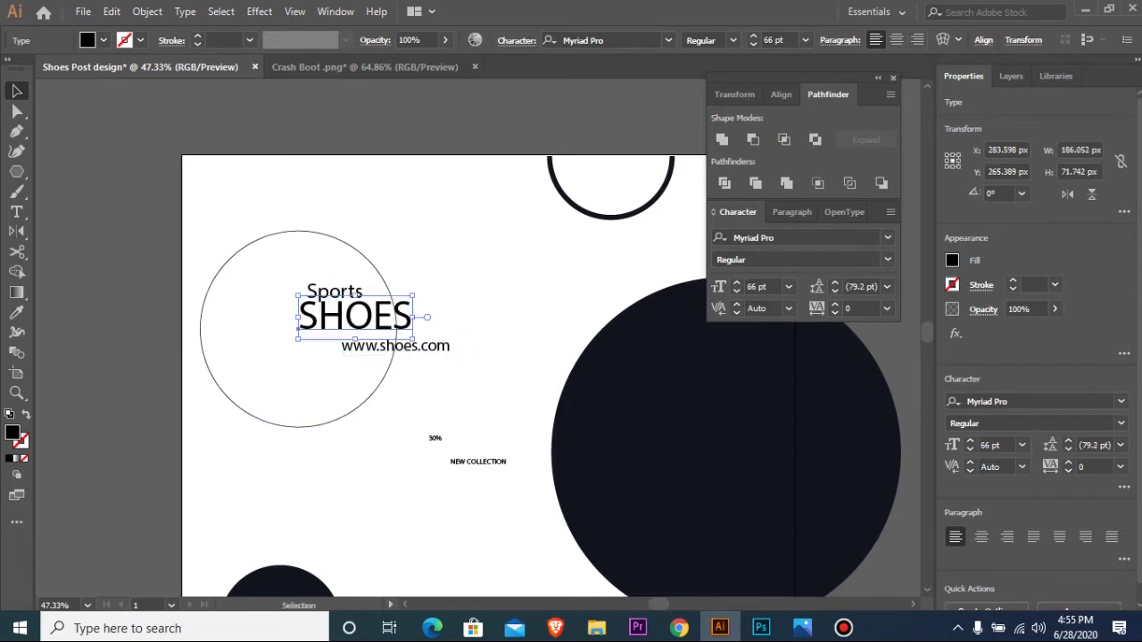
{"action": "left_click_drag", "start_coordinate": [395, 375], "coordinate": [378, 375]}
{"action": "left_click_drag", "start_coordinate": [446, 347], "coordinate": [402, 344]}
- Nudge the "Sports" text slightly up and left above "SHOES"
{"action": "left_click", "coordinate": [335, 292]}
{"action": "key", "text": "Up"}
{"action": "key", "text": "Up"}
{"action": "key", "text": "Up"}
{"action": "key", "text": "Up"}
{"action": "key", "text": "Left"}
{"action": "key", "text": "Left"}
{"action": "key", "text": "Left"}
{"action": "key", "text": "Left"}
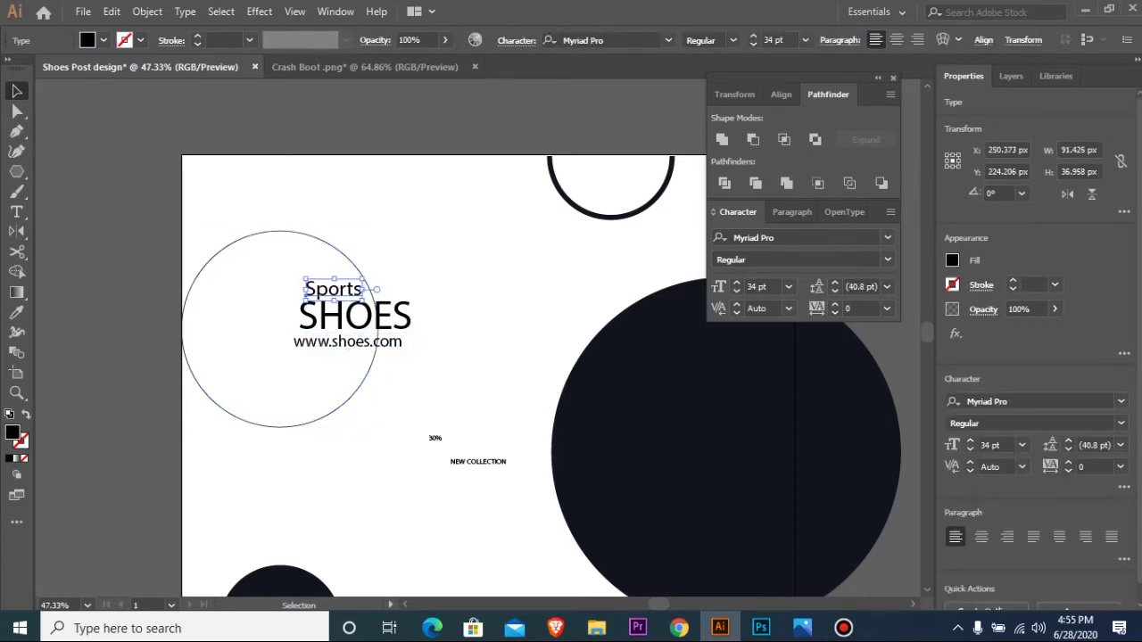
- Nudge the website address up and right so it fits closely beneath "SHOES", aligned with its left edge
{"action": "left_click", "coordinate": [348, 341]}
{"action": "key", "text": "Up"}
{"action": "key", "text": "Up"}
{"action": "key", "text": "Up"}
{"action": "key", "text": "Up"}
{"action": "key", "text": "Up"}
{"action": "key", "text": "Up"}
{"action": "key", "text": "Right"}
{"action": "key", "text": "Right"}
{"action": "key", "text": "Right"}
{"action": "key", "text": "Right"}
{"action": "key", "text": "Right"}
{"action": "key", "text": "Right"}
{"action": "key", "text": "Right"}
{"action": "key", "text": "Right"}
{"action": "key", "text": "Right"}
{"action": "key", "text": "Right"}
{"action": "key", "text": "Right"}
{"action": "key", "text": "Right"}
- Move the "NEW COLLECTION" text below the large dark circle and enlarge it to 42 pt
{"action": "key", "text": "ctrl+minus"}
{"action": "key", "text": "ctrl+minus"}
{"action": "key", "text": "ctrl+minus"}
{"action": "key", "text": "ctrl+minus"}
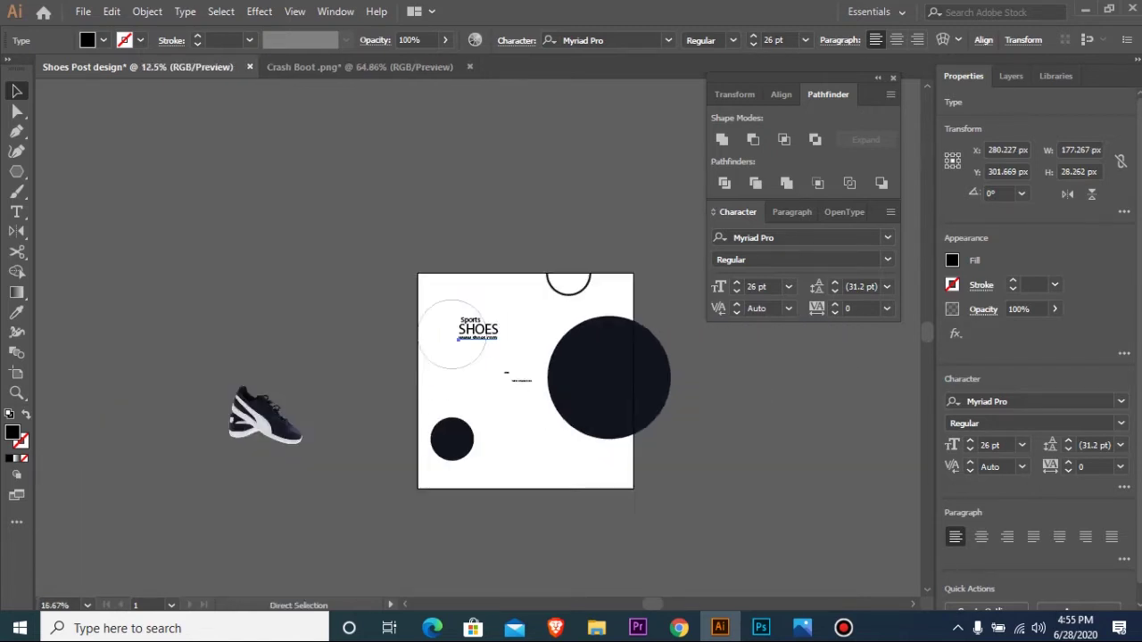
{"action": "left_click_drag", "start_coordinate": [682, 441], "coordinate": [697, 464]}
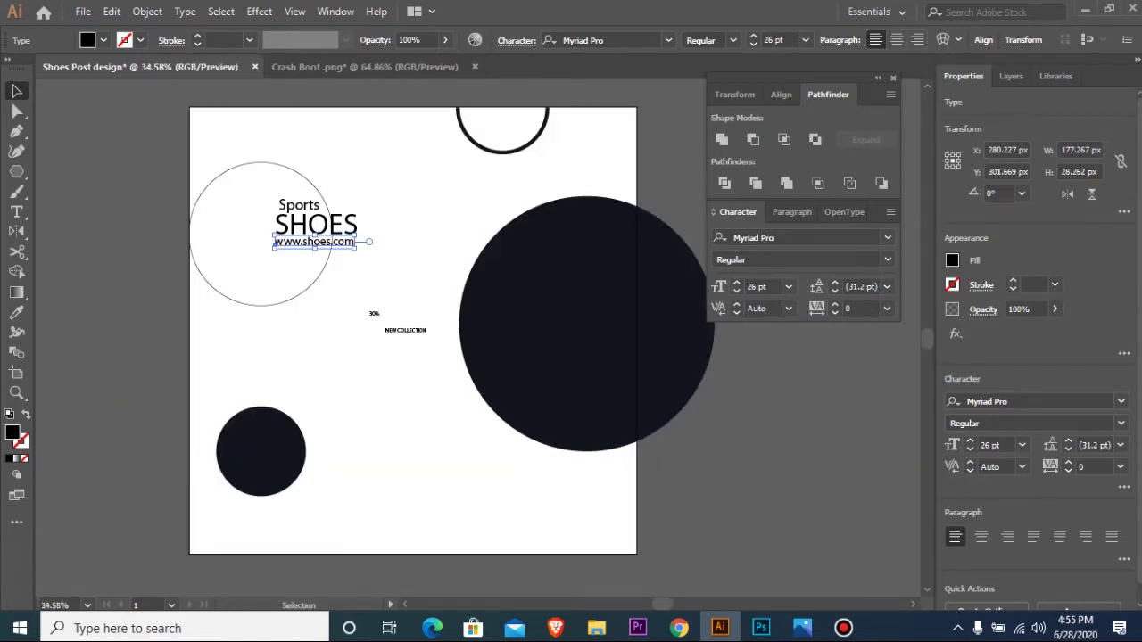
{"action": "left_click_drag", "start_coordinate": [406, 330], "coordinate": [478, 488]}
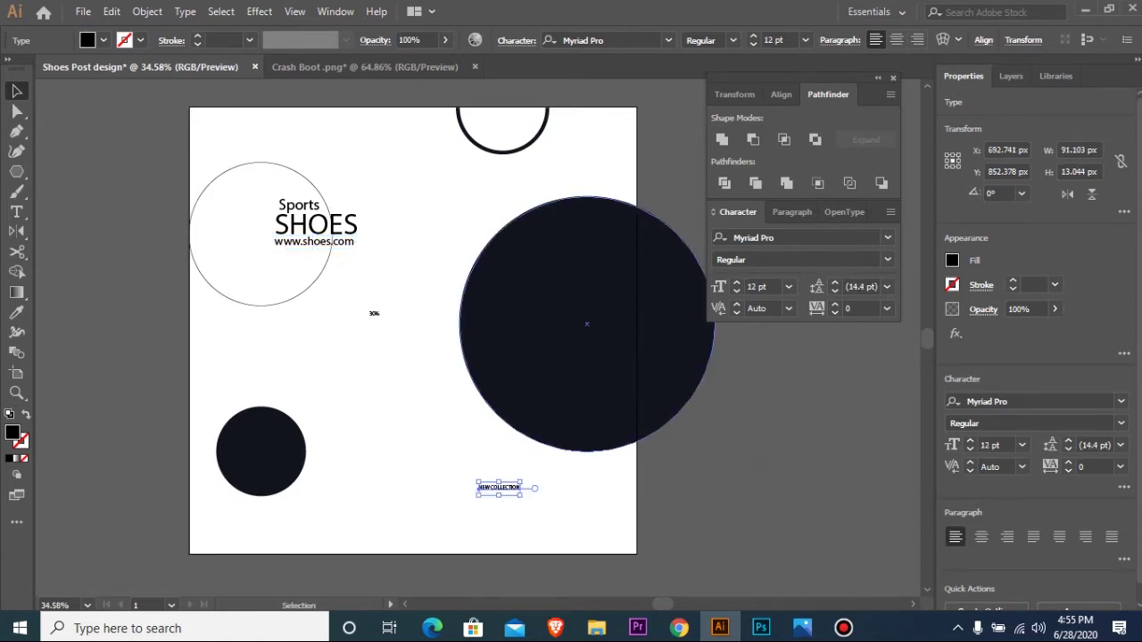
{"action": "left_click", "coordinate": [776, 41]}
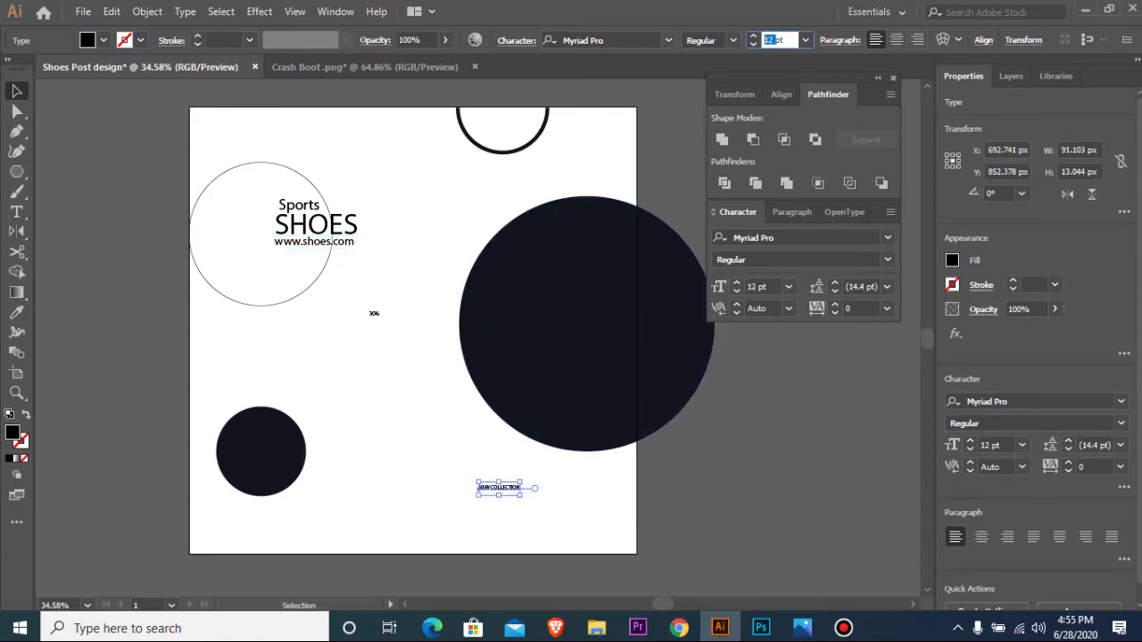
{"action": "type", "text": "38"}
{"action": "key", "text": "Return"}
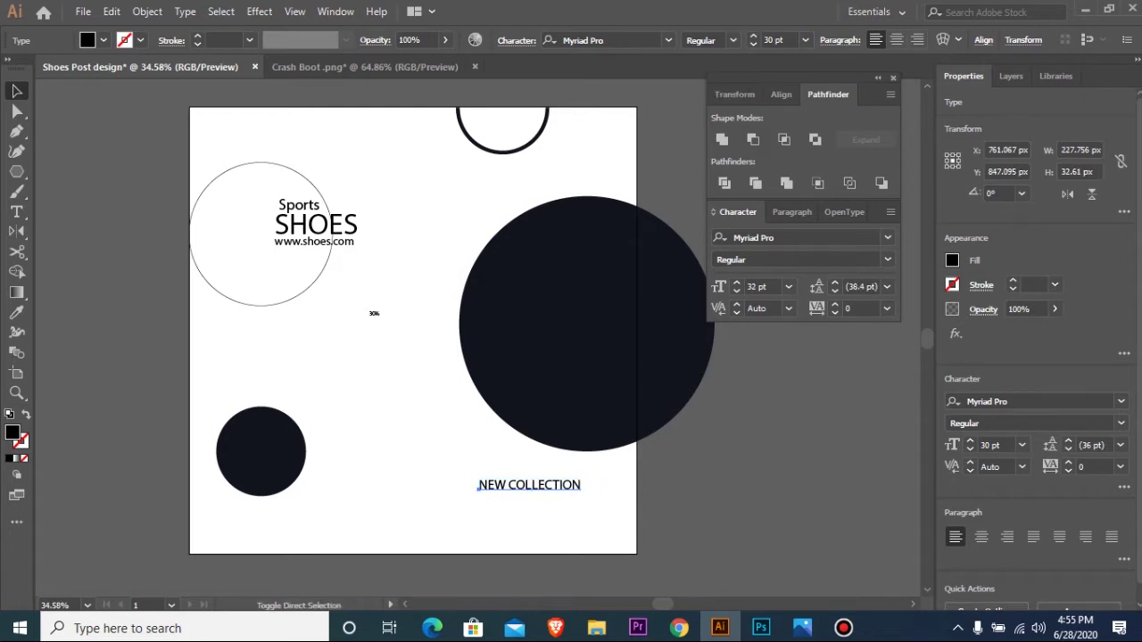
{"action": "key", "text": "ctrl+shift+period"}
{"action": "key", "text": "ctrl+shift+period"}
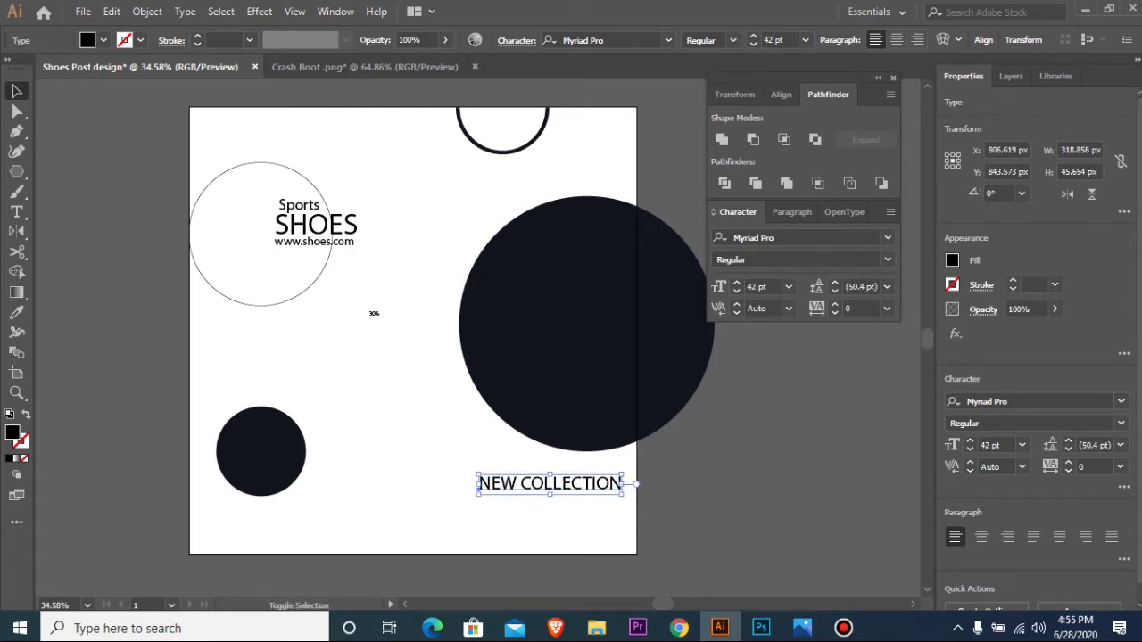
- Rotate the "NEW COLLECTION" text 90° and place it vertically over the right half of the large dark circle
{"action": "left_click_drag", "start_coordinate": [473, 505], "coordinate": [588, 557]}
{"action": "left_click_drag", "start_coordinate": [550, 486], "coordinate": [612, 342]}
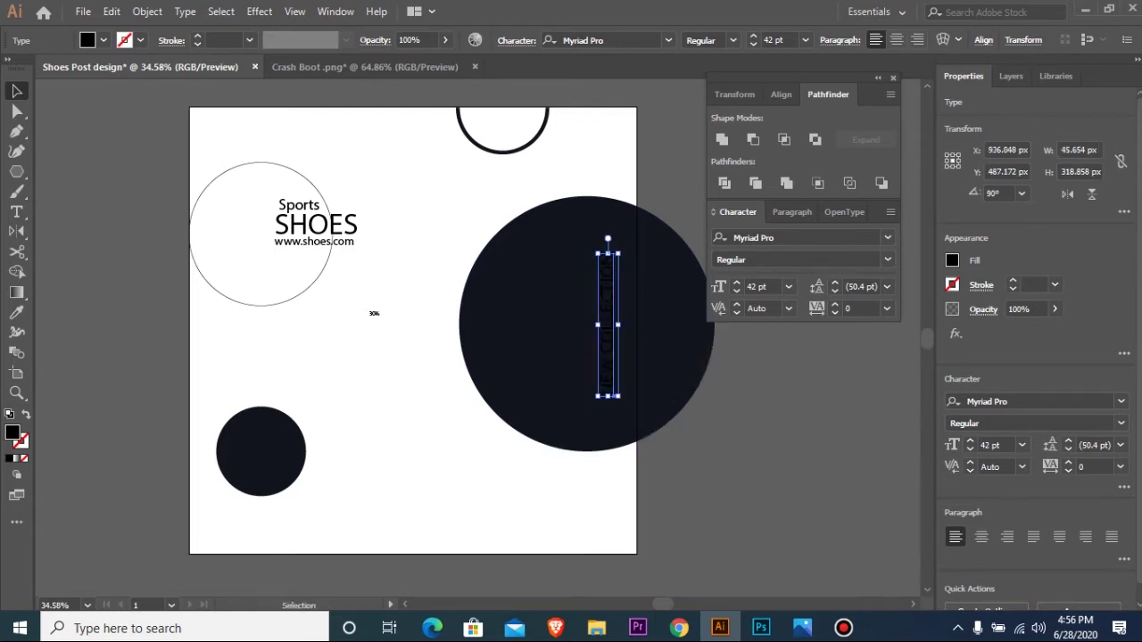
- Place the "30%" text below the large circle at 62.3 pt and add a matching "OFF" line directly beneath it
{"action": "left_click_drag", "start_coordinate": [381, 319], "coordinate": [458, 510]}
{"action": "key", "text": "t"}
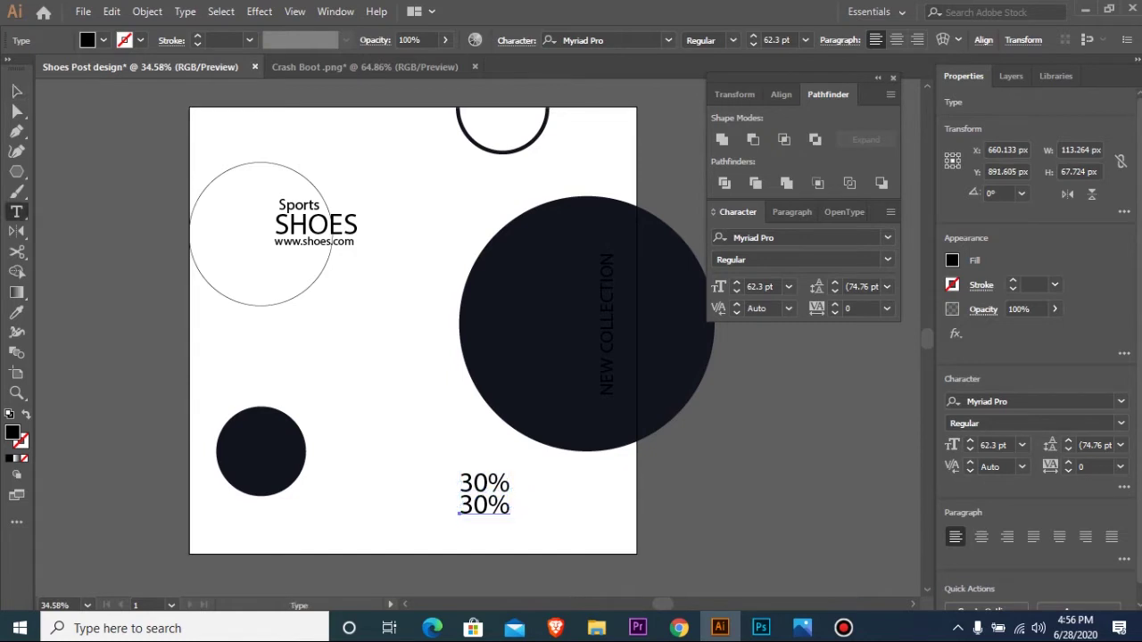
{"action": "double_click", "coordinate": [487, 507]}
{"action": "type", "text": "OFF"}
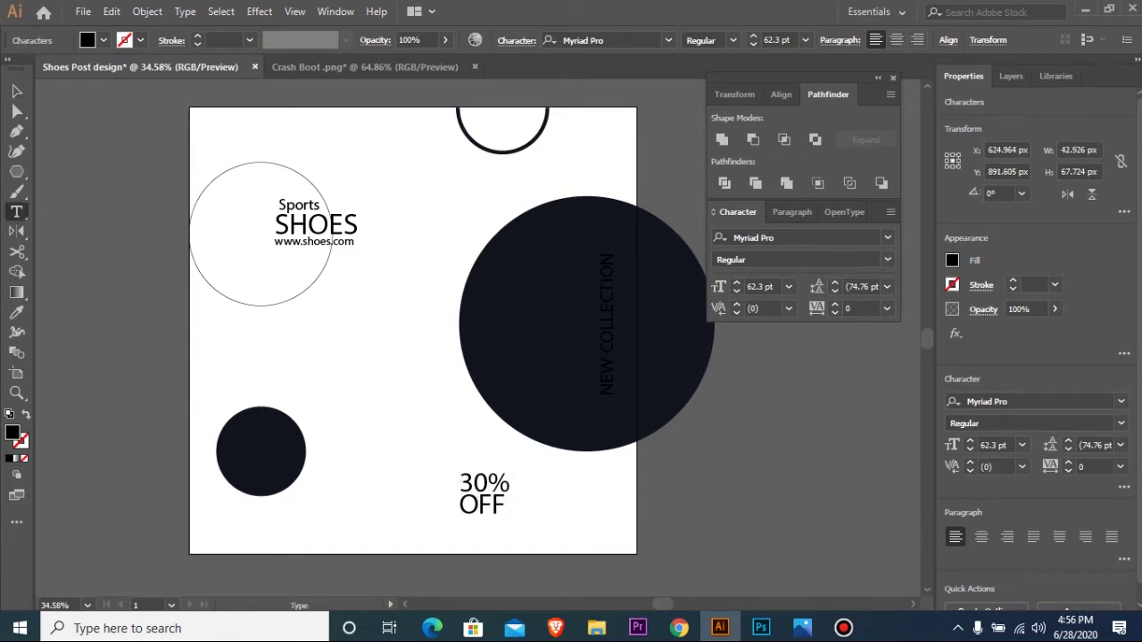
{"action": "key", "text": "Escape"}
- Scale the large dark circle and its vertical text down slightly, making the circle about 544 px wide
{"action": "left_click_drag", "start_coordinate": [396, 192], "coordinate": [638, 397]}
{"action": "mouse_move", "coordinate": [714, 451]}
{"action": "left_mouse_down"}
{"action": "mouse_move", "coordinate": [692, 429]}
{"action": "mouse_move", "coordinate": [709, 447]}
{"action": "left_mouse_up"}
{"action": "key", "text": "ctrl+shift+a"}
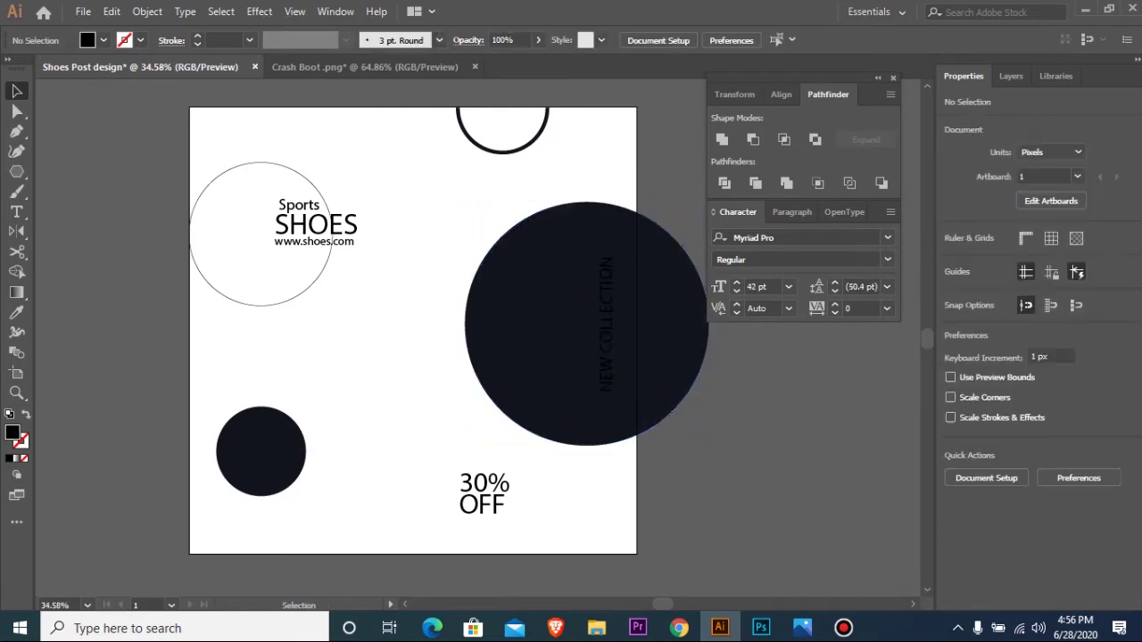
- Shift the two-line "30% OFF" text slightly left below the large circle
{"action": "left_click_drag", "start_coordinate": [395, 472], "coordinate": [522, 516]}
{"action": "left_click_drag", "start_coordinate": [502, 483], "coordinate": [488, 483]}
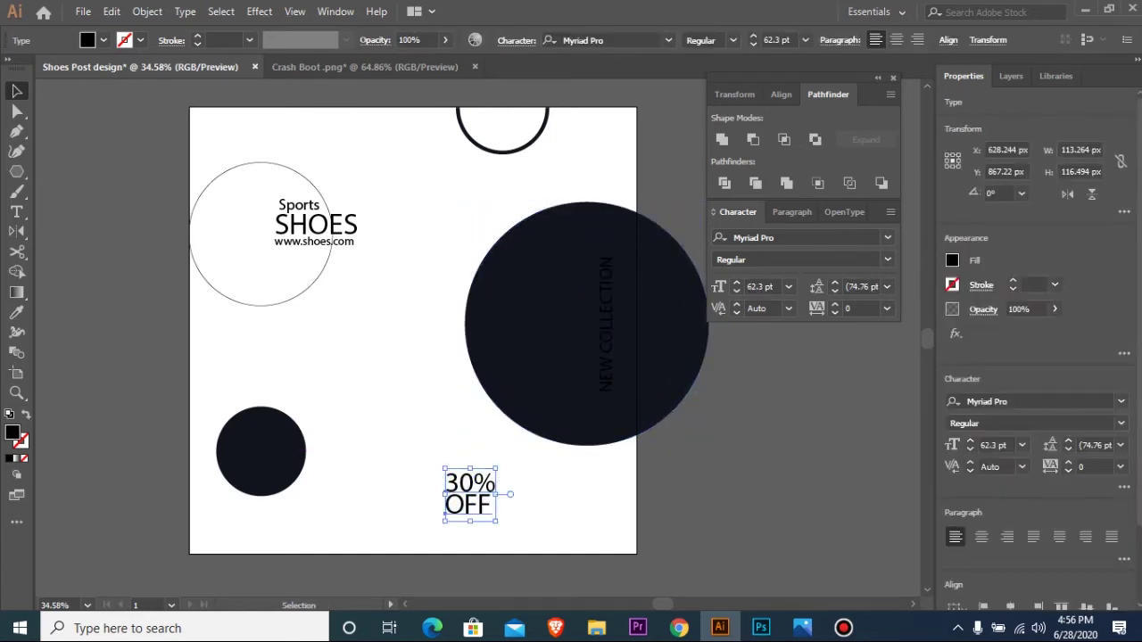
{"action": "key", "text": "ctrl+shift+a"}
- Nudge the large dark circle left and slightly up, to about X 860 px, Y 464 px
{"action": "key", "text": "ctrl+minus"}
{"action": "key", "text": "ctrl+minus"}
{"action": "key", "text": "ctrl+minus"}
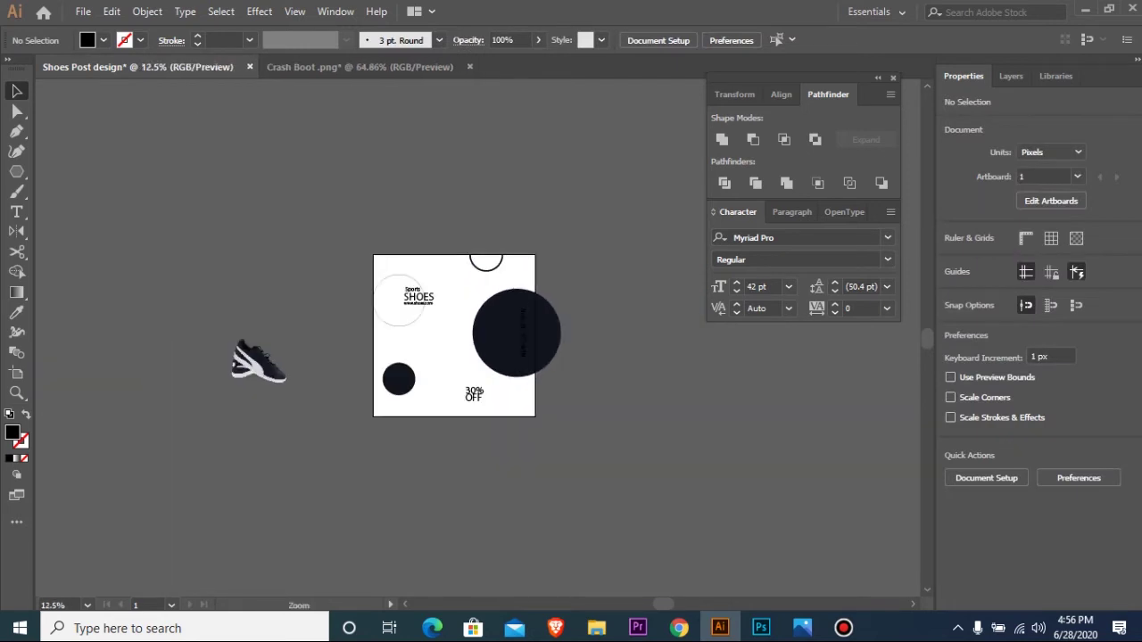
{"action": "key", "text": "ctrl+0"}
{"action": "left_click", "coordinate": [612, 351]}
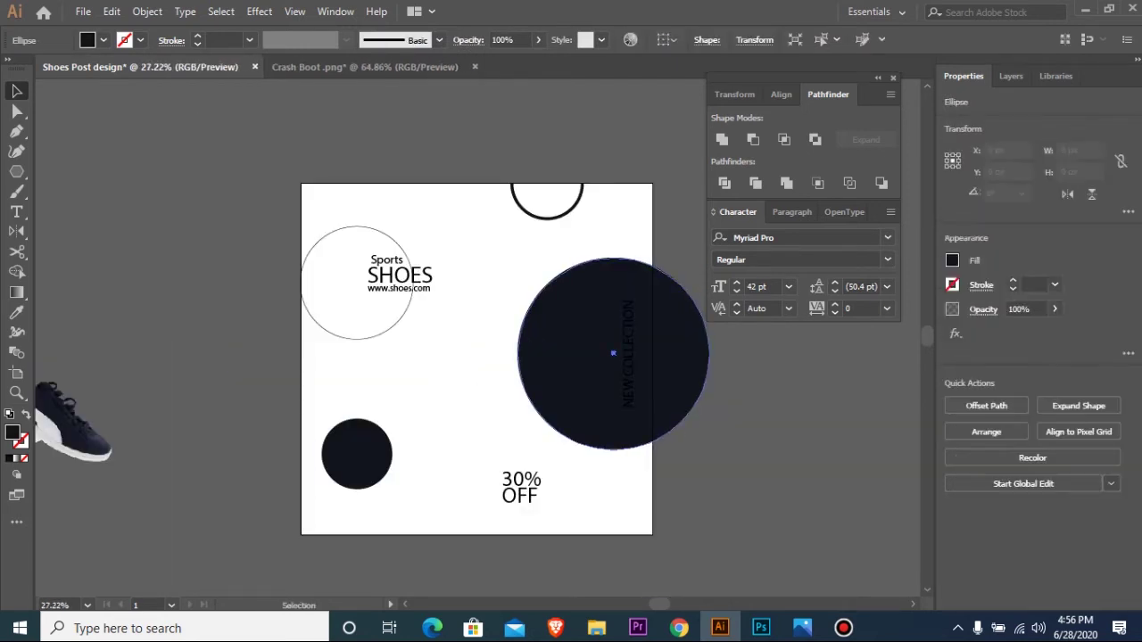
{"action": "key", "text": "Left"}
{"action": "key", "text": "Left"}
{"action": "key", "text": "Left"}
{"action": "key", "text": "Left"}
{"action": "key", "text": "Left"}
{"action": "key", "text": "Left"}
{"action": "key", "text": "Left"}
{"action": "key", "text": "Left"}
{"action": "key", "text": "Left"}
{"action": "key", "text": "Left"}
{"action": "key", "text": "Left"}
{"action": "key", "text": "Left"}
{"action": "key", "text": "Left"}
{"action": "key", "text": "Left"}
{"action": "key", "text": "Left"}
{"action": "key", "text": "Left"}
{"action": "key", "text": "Left"}
{"action": "key", "text": "Left"}
{"action": "key", "text": "Left"}
{"action": "key", "text": "Left"}
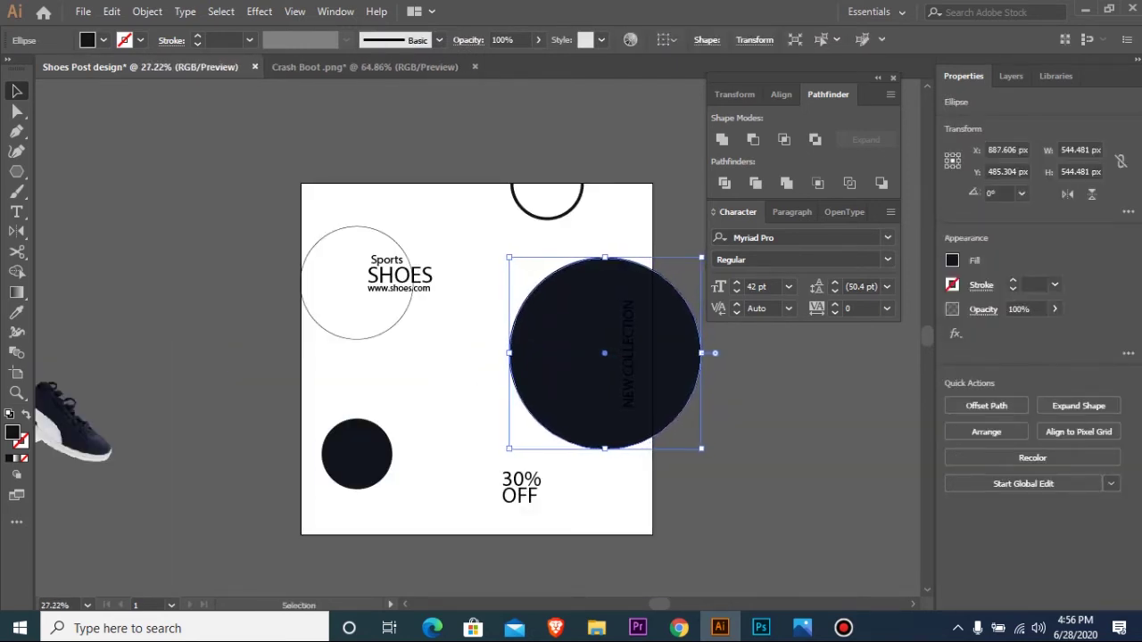
{"action": "left_click_drag", "start_coordinate": [603, 351], "coordinate": [603, 343]}
{"action": "key", "text": "Left"}
{"action": "key", "text": "Left"}
{"action": "key", "text": "Left"}
{"action": "key", "text": "Left"}
{"action": "key", "text": "Left"}
{"action": "left_click", "coordinate": [223, 357]}
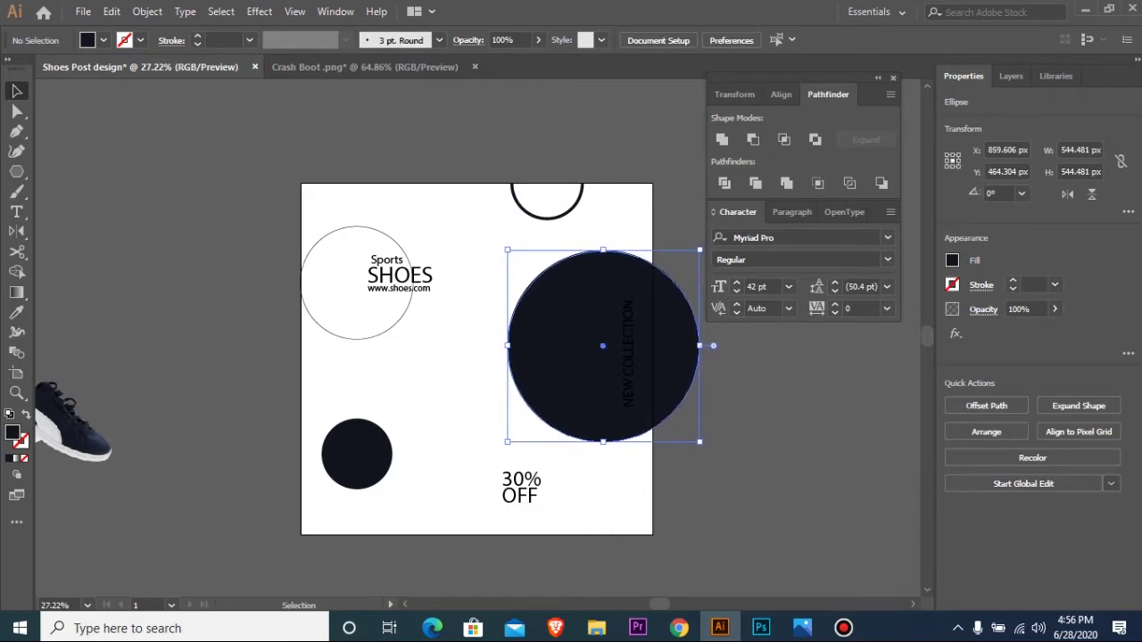
- Place the shoe image in front of the large circle's left edge and reflect it across the vertical axis
{"action": "left_click_drag", "start_coordinate": [93, 423], "coordinate": [571, 352]}
{"action": "key", "text": "ctrl+shift+bracketright"}
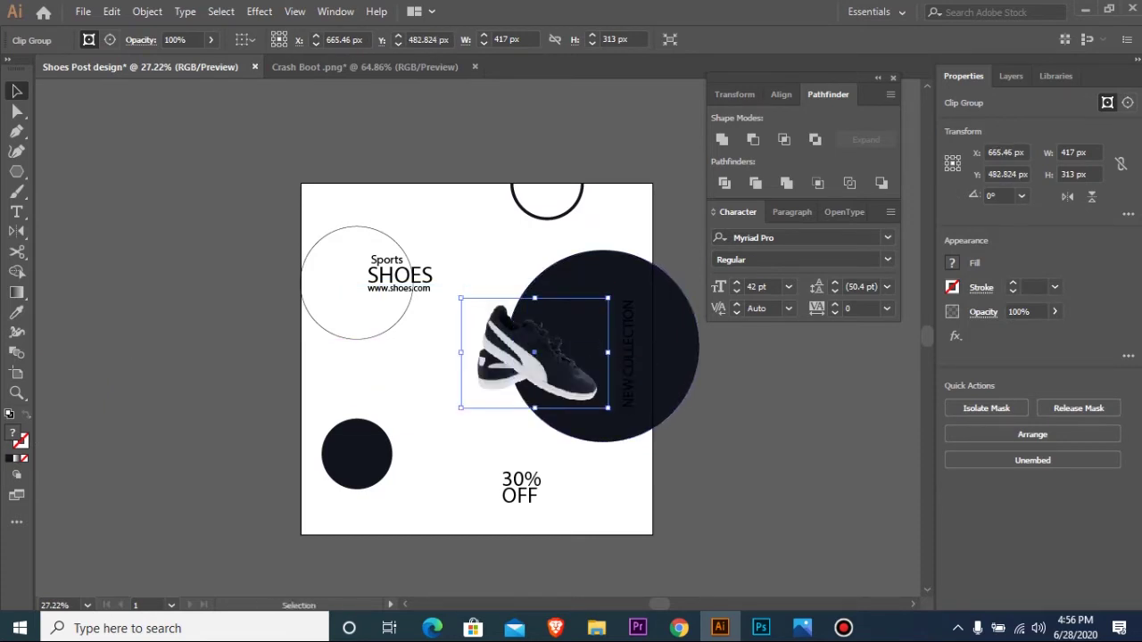
{"action": "right_click", "coordinate": [554, 370]}
{"action": "mouse_move", "coordinate": [625, 286]}
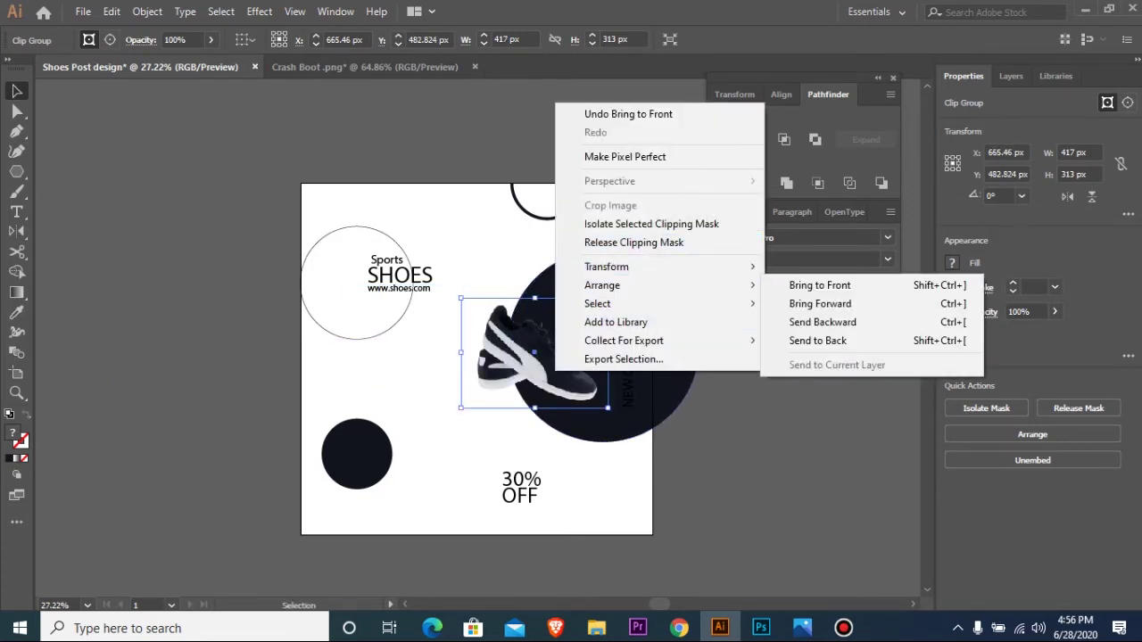
{"action": "mouse_move", "coordinate": [606, 267]}
{"action": "left_click", "coordinate": [807, 327]}
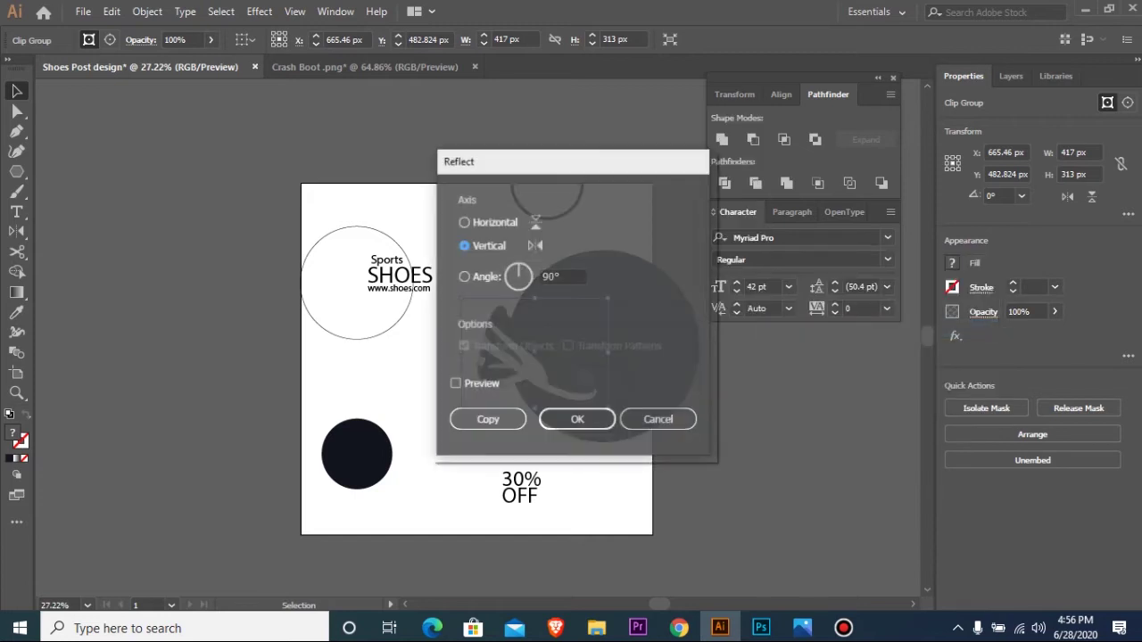
{"action": "key", "text": "Return"}
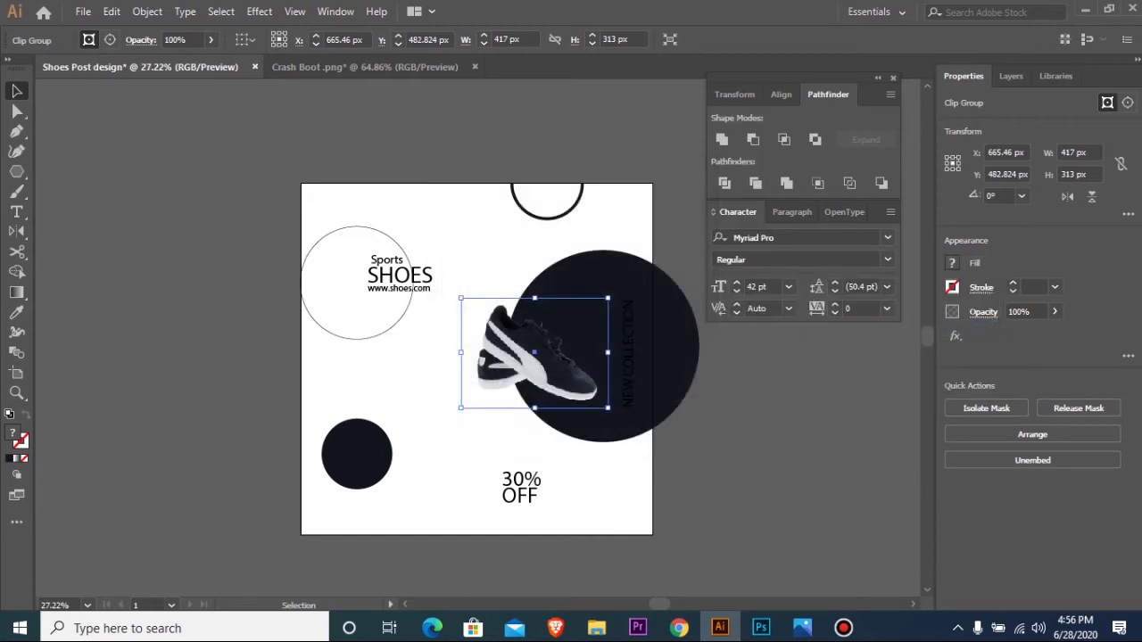
{"action": "key", "text": "ctrl+z"}
{"action": "scroll", "coordinate": [385, 305], "scroll_direction": "up", "scroll_amount": 2}
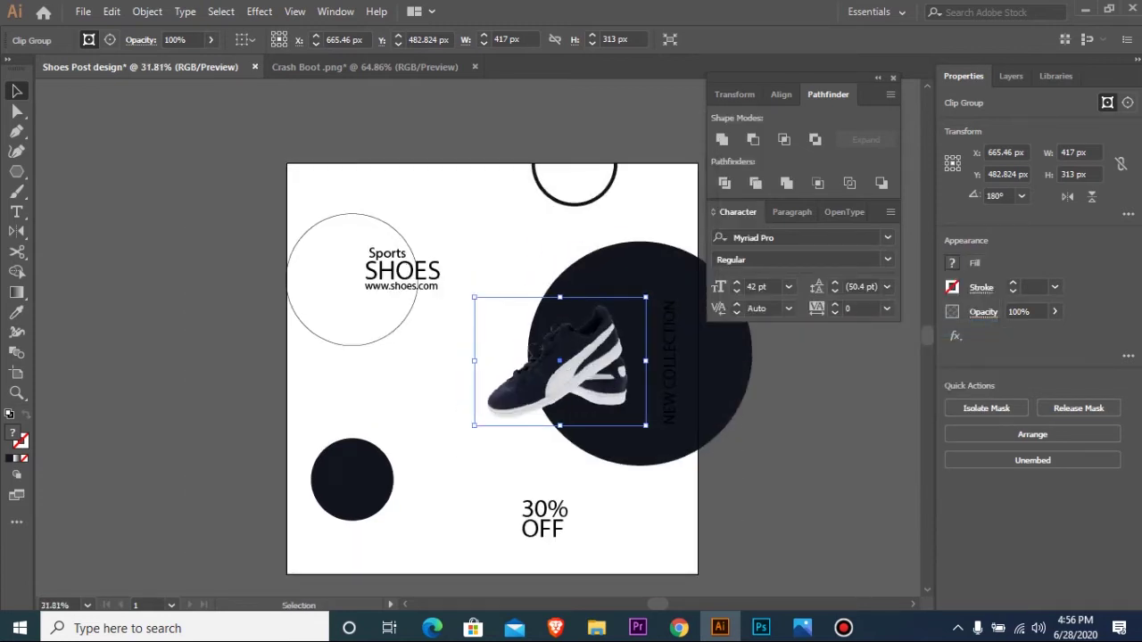
- Enlarge the shoe to about 494 x 370 px, and slightly enlarge and lower the large circle behind it
{"action": "mouse_move", "coordinate": [644, 425]}
{"action": "left_mouse_down"}
{"action": "mouse_move", "coordinate": [655, 421]}
{"action": "mouse_move", "coordinate": [661, 437]}
{"action": "left_mouse_up"}
{"action": "left_click_drag", "start_coordinate": [606, 375], "coordinate": [599, 388]}
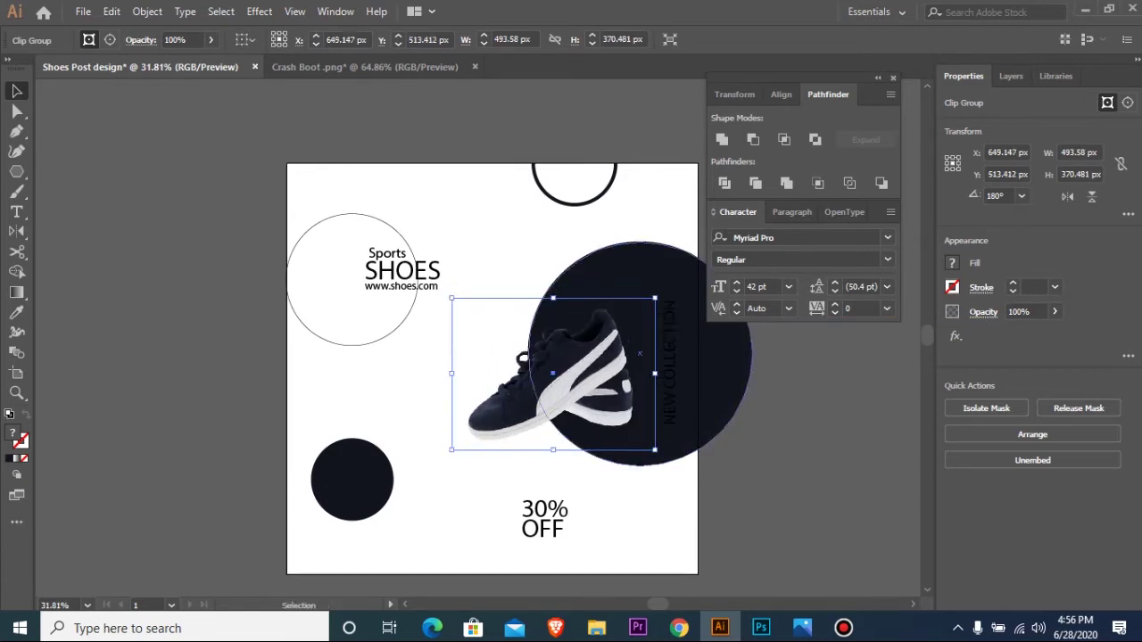
{"action": "left_click", "coordinate": [651, 374]}
{"action": "mouse_move", "coordinate": [752, 465]}
{"action": "left_mouse_down"}
{"action": "mouse_move", "coordinate": [772, 483]}
{"action": "mouse_move", "coordinate": [753, 465]}
{"action": "left_mouse_up"}
{"action": "left_click_drag", "start_coordinate": [719, 407], "coordinate": [719, 414]}
- Duplicate the shoe over the small dark circle and send the copy behind that circle
{"action": "left_click_drag", "start_coordinate": [591, 377], "coordinate": [432, 453]}
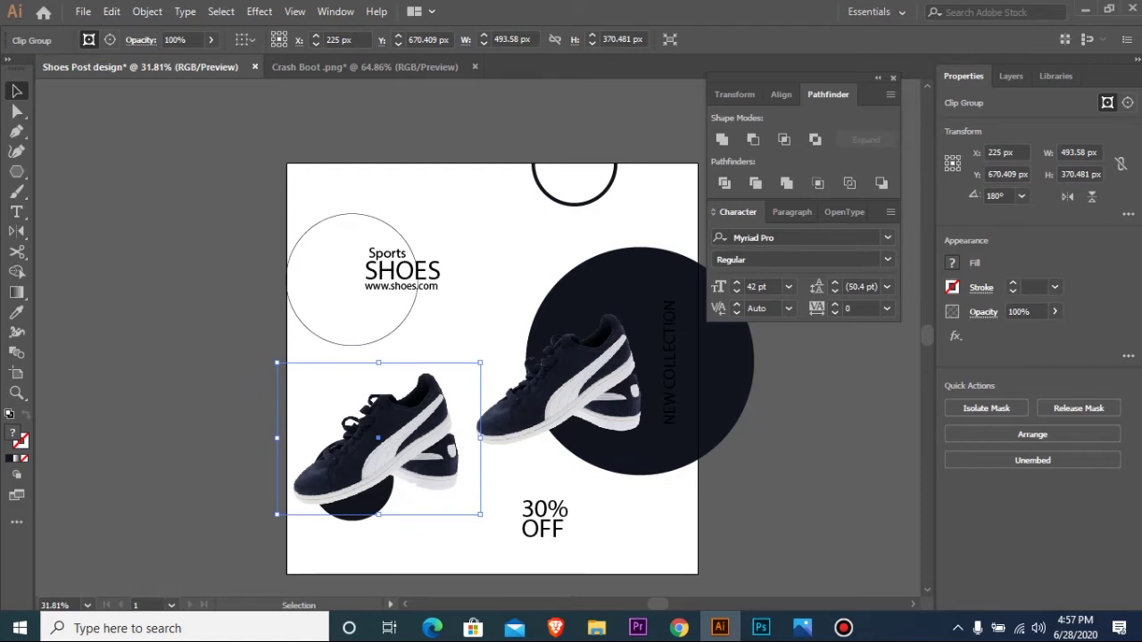
{"action": "key", "text": "ctrl+shift+a"}
{"action": "left_click", "coordinate": [432, 453]}
{"action": "key", "text": "ctrl+shift+["}
- Enlarge the small dark circle in isolation and move it slightly up
{"action": "double_click", "coordinate": [352, 480]}
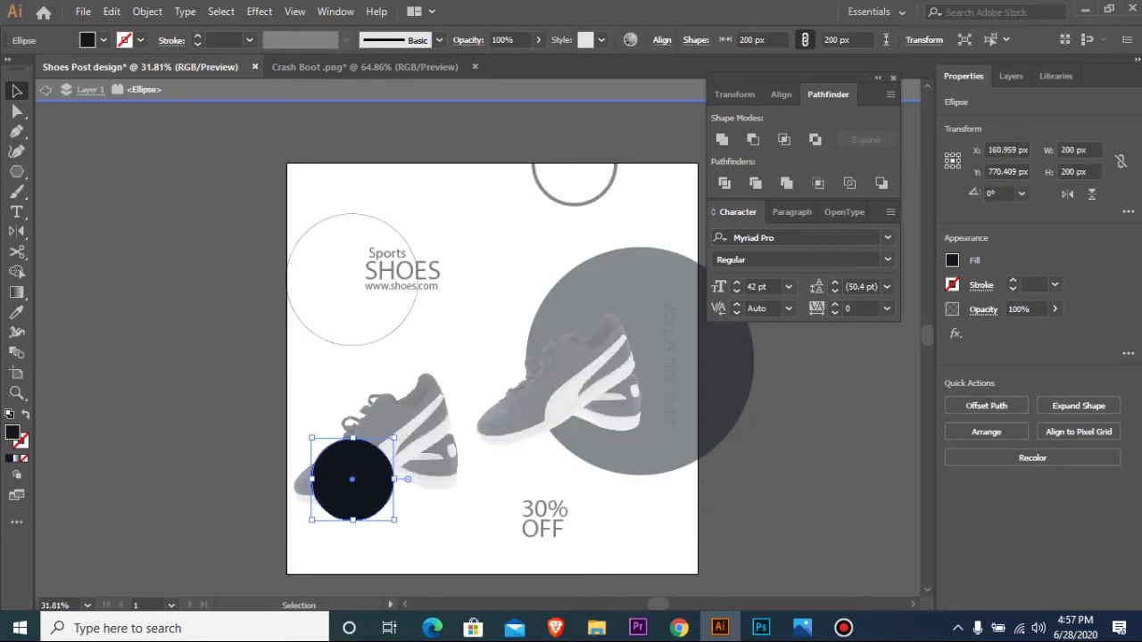
{"action": "left_click_drag", "start_coordinate": [394, 520], "coordinate": [407, 534]}
{"action": "key", "text": "shift+Up"}
{"action": "key", "text": "shift+Up"}
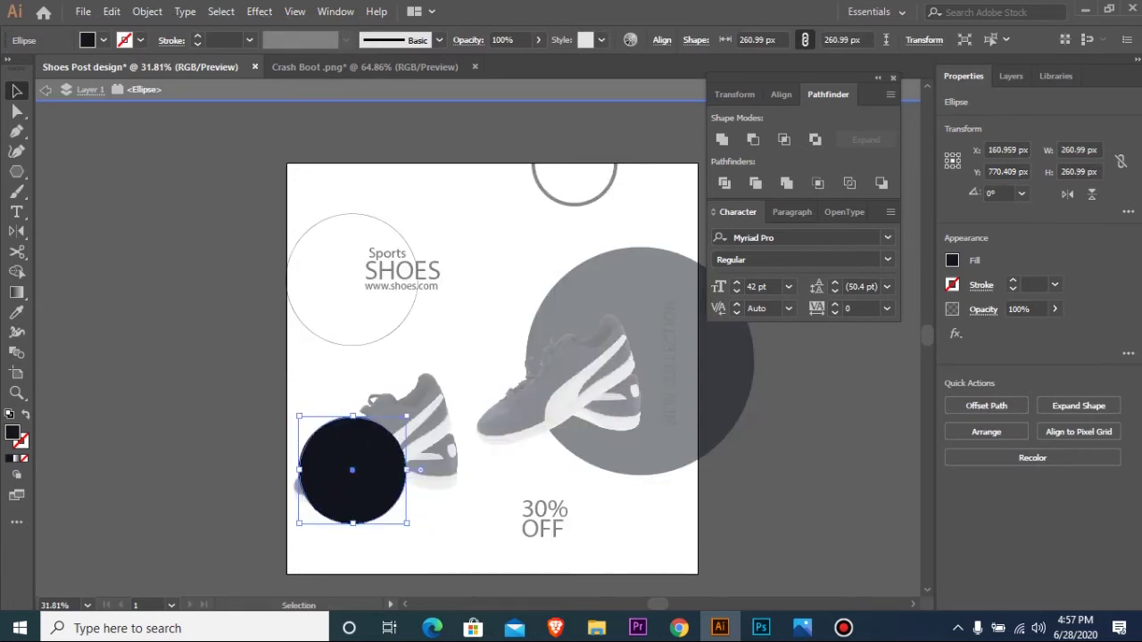
{"action": "key", "text": "shift+Up"}
{"action": "key", "text": "shift+Up"}
{"action": "key", "text": "Return"}
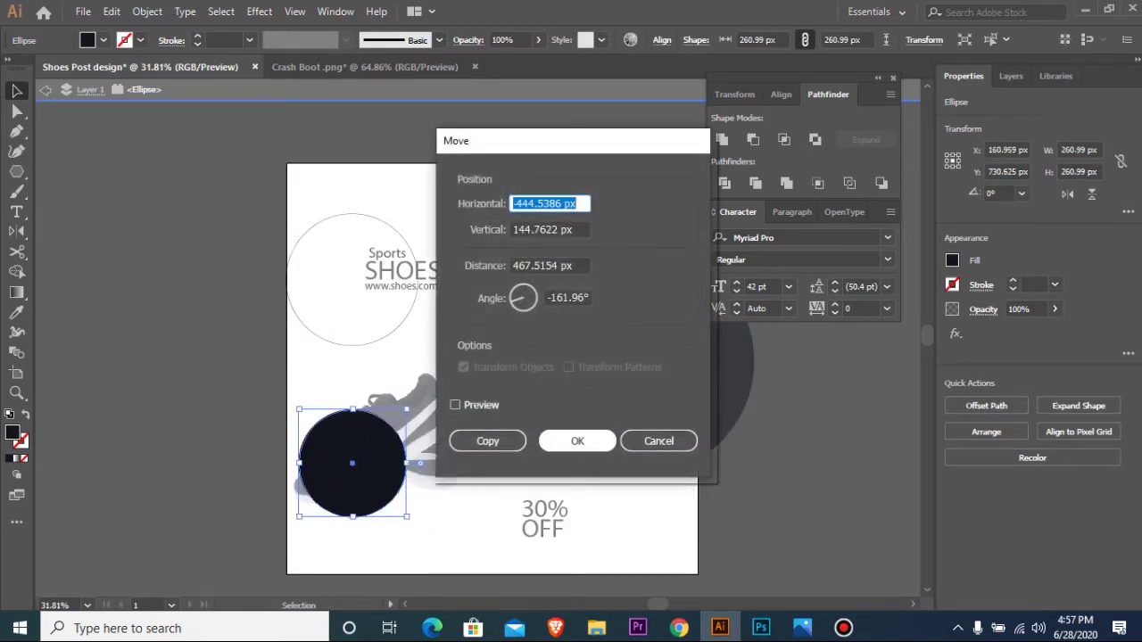
{"action": "key", "text": "Escape"}
{"action": "left_click_drag", "start_coordinate": [407, 410], "coordinate": [402, 414]}
{"action": "left_click_drag", "start_coordinate": [376, 464], "coordinate": [376, 468]}
{"action": "double_click", "coordinate": [437, 522]}
- Scale the shoe copy to about 279 x 210 px in front of the small circle and reflect it across the vertical axis
{"action": "left_click", "coordinate": [428, 420]}
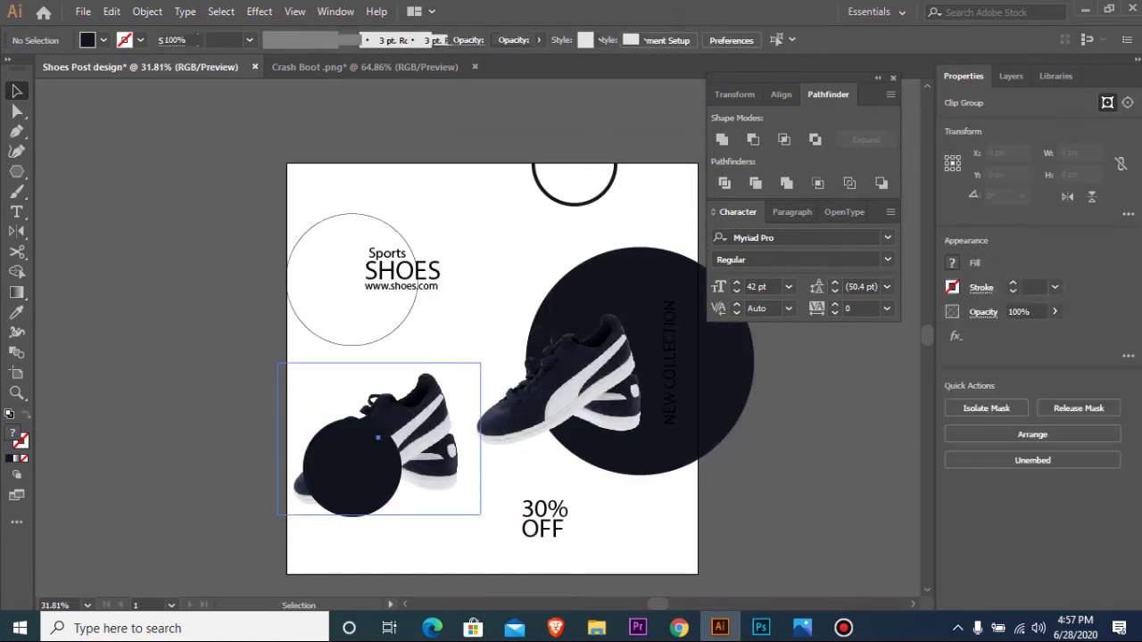
{"action": "left_click_drag", "start_coordinate": [481, 362], "coordinate": [409, 425]}
{"action": "right_click", "coordinate": [384, 464]}
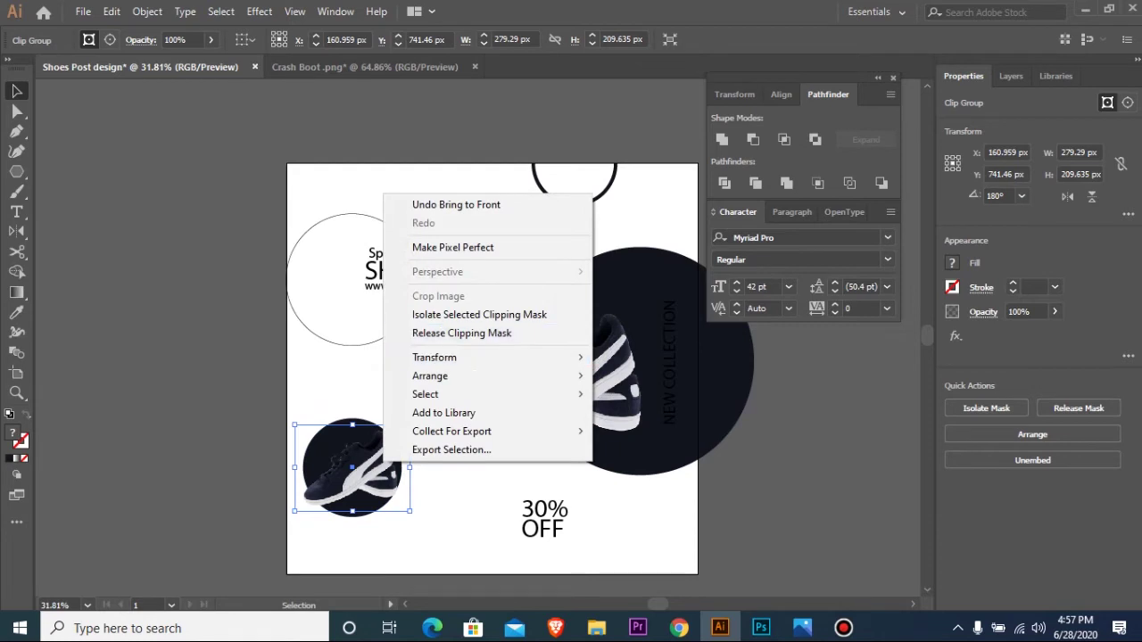
{"action": "mouse_move", "coordinate": [420, 356]}
{"action": "left_click", "coordinate": [648, 426]}
{"action": "left_click", "coordinate": [591, 413]}
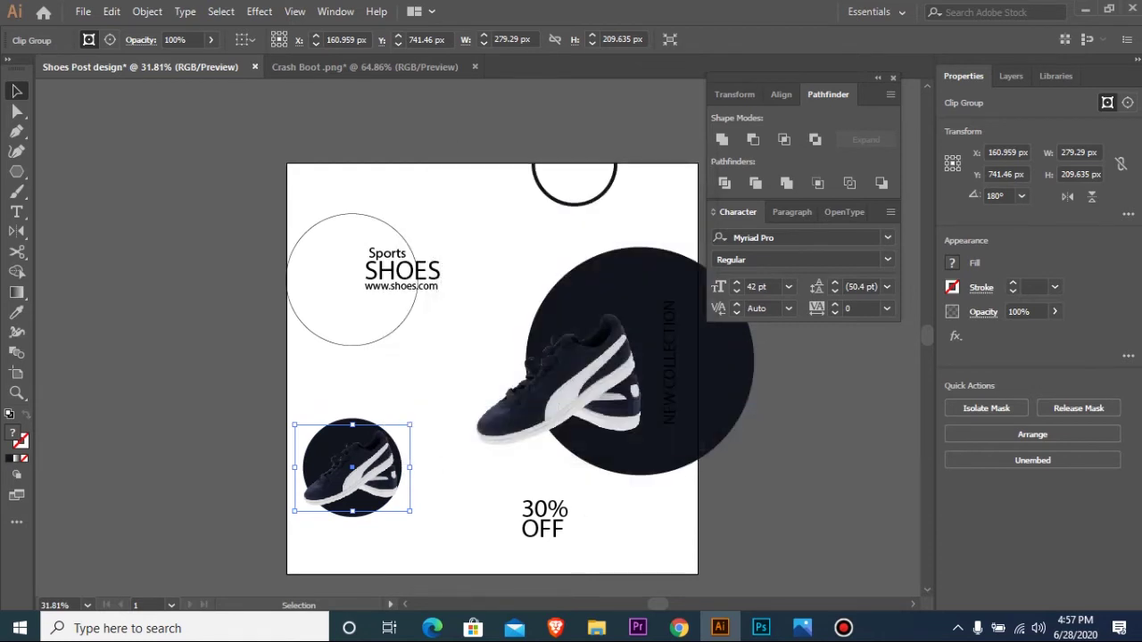
- Shift the small shoe copy so its toe extends past the right edge of the small circle
{"action": "mouse_move", "coordinate": [386, 473]}
{"action": "left_mouse_down"}
{"action": "mouse_move", "coordinate": [408, 472]}
{"action": "mouse_move", "coordinate": [381, 466]}
{"action": "left_mouse_up"}
{"action": "left_click", "coordinate": [452, 382]}
{"action": "key", "text": "ctrl+minus"}
{"action": "key", "text": "ctrl+minus"}
{"action": "key", "text": "ctrl+minus"}
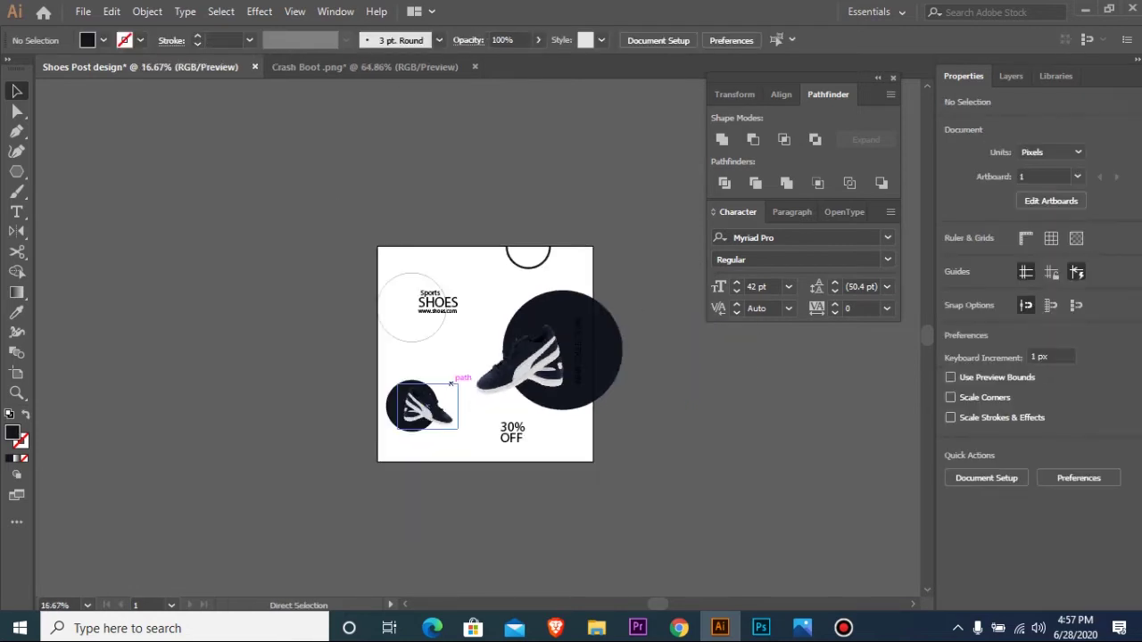
{"action": "key", "text": "ctrl+0"}
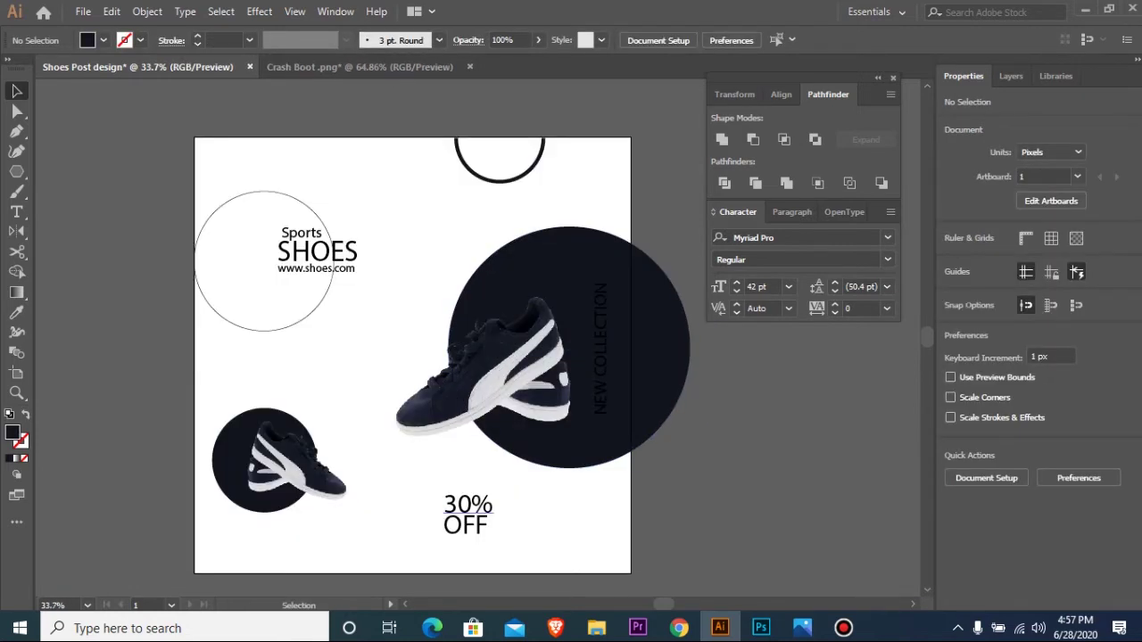
- Scale the "30% OFF" text down about its centre to 39.58 pt
{"action": "left_click_drag", "start_coordinate": [497, 532], "coordinate": [497, 535]}
{"action": "left_click_drag", "start_coordinate": [493, 491], "coordinate": [487, 525]}
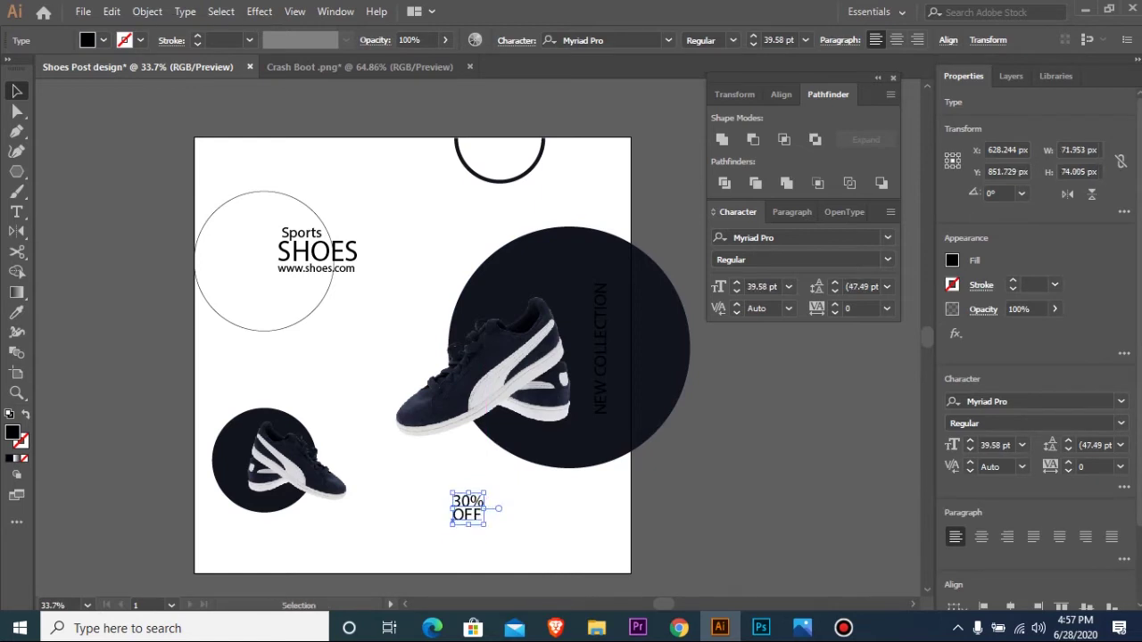
{"action": "key", "text": "ctrl+shift+a"}
- Nudge the thin circle outline around the "Sports SHOES" text up to about Y 252 px
{"action": "left_click_drag", "start_coordinate": [143, 175], "coordinate": [695, 403]}
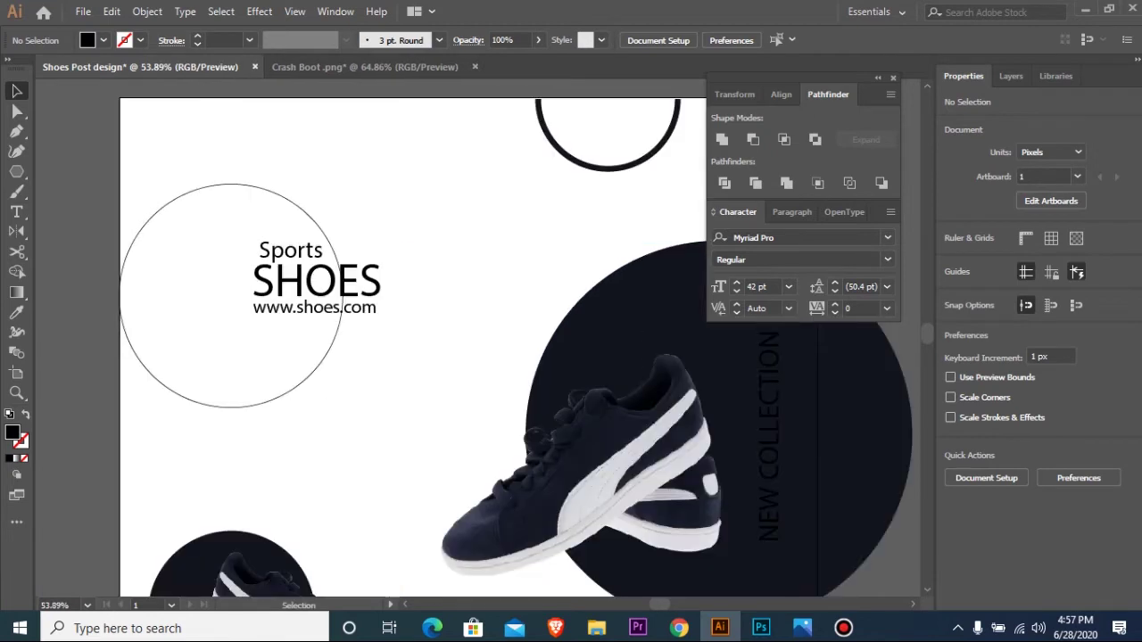
{"action": "left_click_drag", "start_coordinate": [178, 226], "coordinate": [178, 226]}
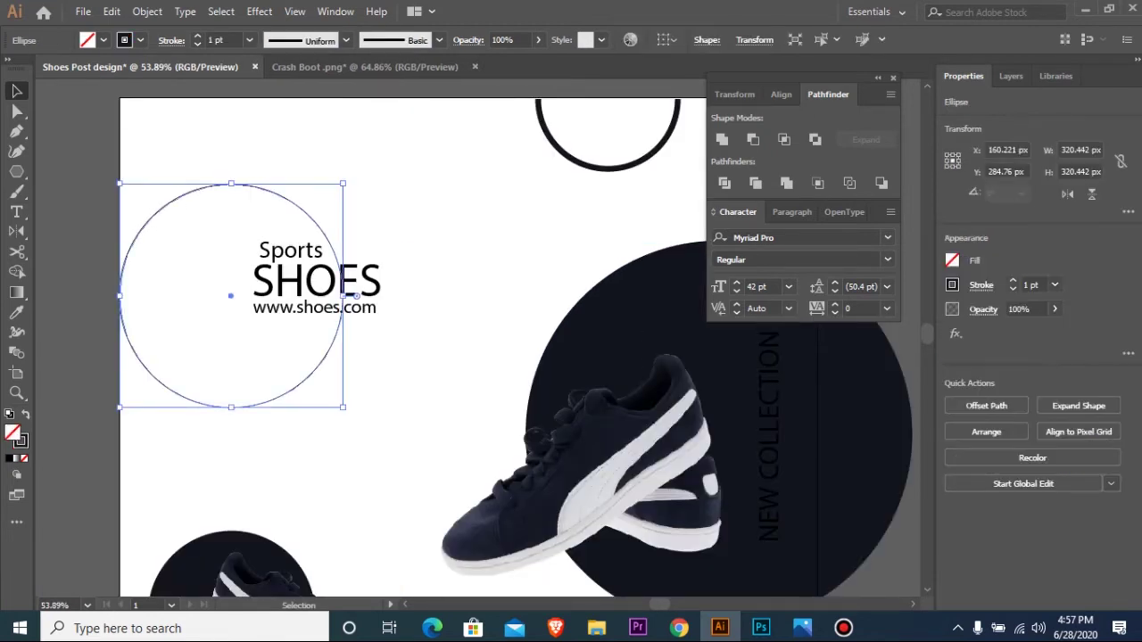
{"action": "key", "text": "Up"}
{"action": "key", "text": "Up"}
{"action": "key", "text": "Up"}
{"action": "key", "text": "Up"}
{"action": "key", "text": "Up"}
{"action": "key", "text": "Up"}
{"action": "key", "text": "Up"}
{"action": "key", "text": "Up"}
{"action": "key", "text": "Up"}
{"action": "key", "text": "Up"}
{"action": "key", "text": "Up"}
{"action": "key", "text": "Up"}
{"action": "key", "text": "Up"}
{"action": "key", "text": "Up"}
{"action": "key", "text": "Up"}
{"action": "key", "text": "Up"}
{"action": "key", "text": "Up"}
{"action": "key", "text": "Up"}
{"action": "key", "text": "Up"}
{"action": "key", "text": "Up"}
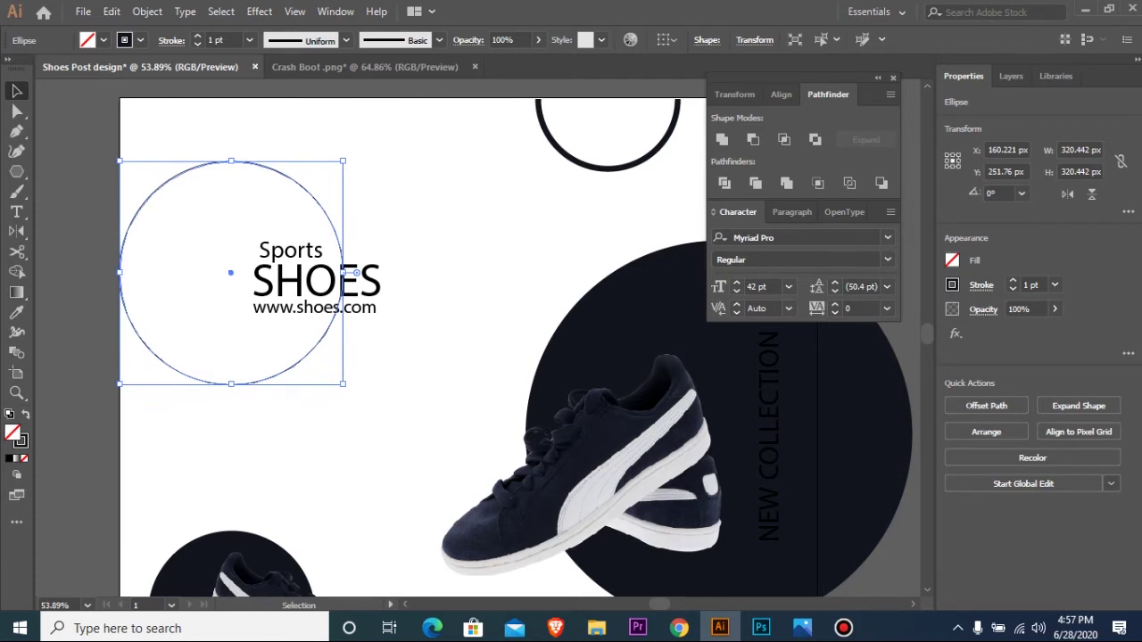
- Draw a closed five-sided Pen path around the "Sports SHOES" text block, overlapping the thin circle outline
{"action": "key", "text": "p"}
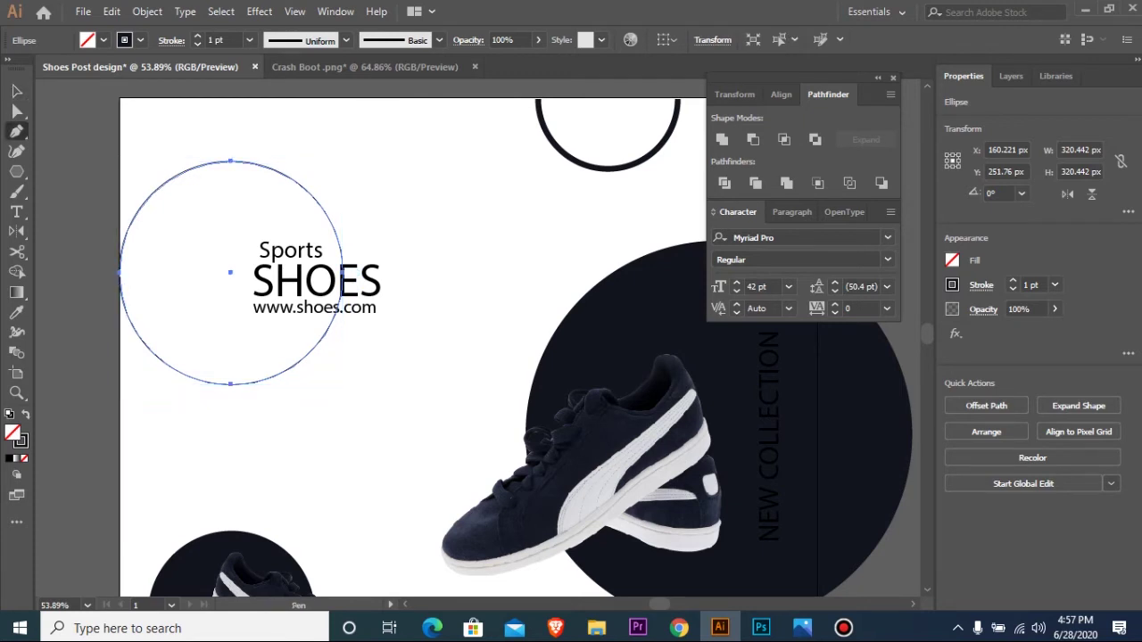
{"action": "left_click", "coordinate": [231, 220]}
{"action": "left_click", "coordinate": [390, 217]}
{"action": "left_click", "coordinate": [414, 319]}
{"action": "left_click", "coordinate": [369, 348]}
{"action": "left_click", "coordinate": [225, 342]}
{"action": "left_click", "coordinate": [232, 220]}
{"action": "key", "text": "v"}
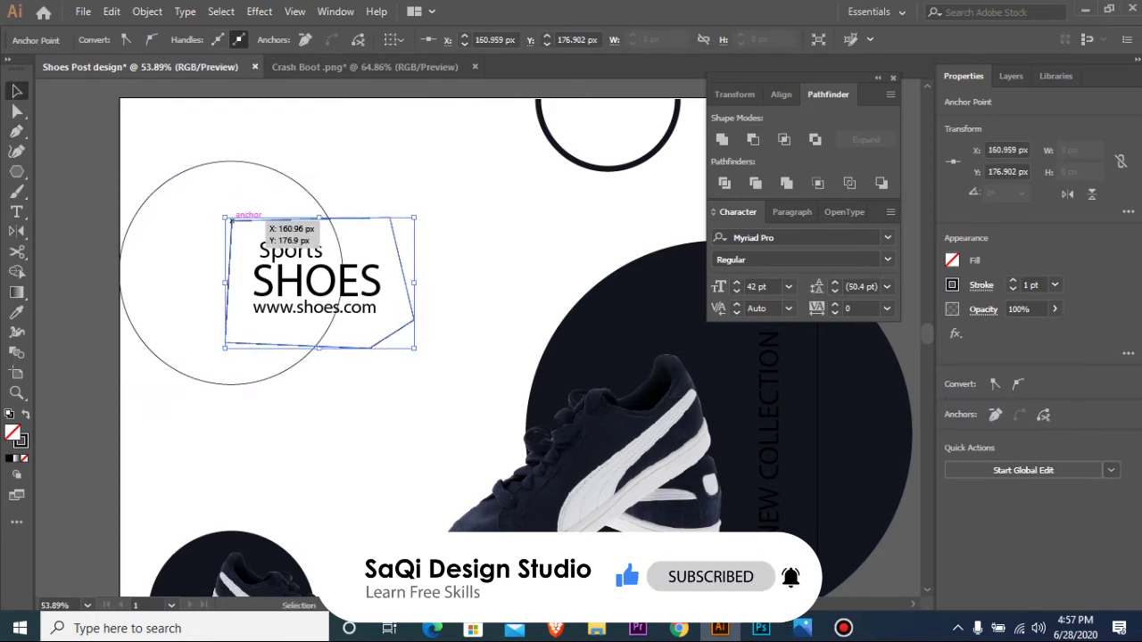
- Expand the fill and stroke of the thin circle and the five-sided path together
{"action": "left_click", "coordinate": [276, 171], "text": "shift"}
{"action": "left_click", "coordinate": [147, 11]}
{"action": "left_click", "coordinate": [223, 184]}
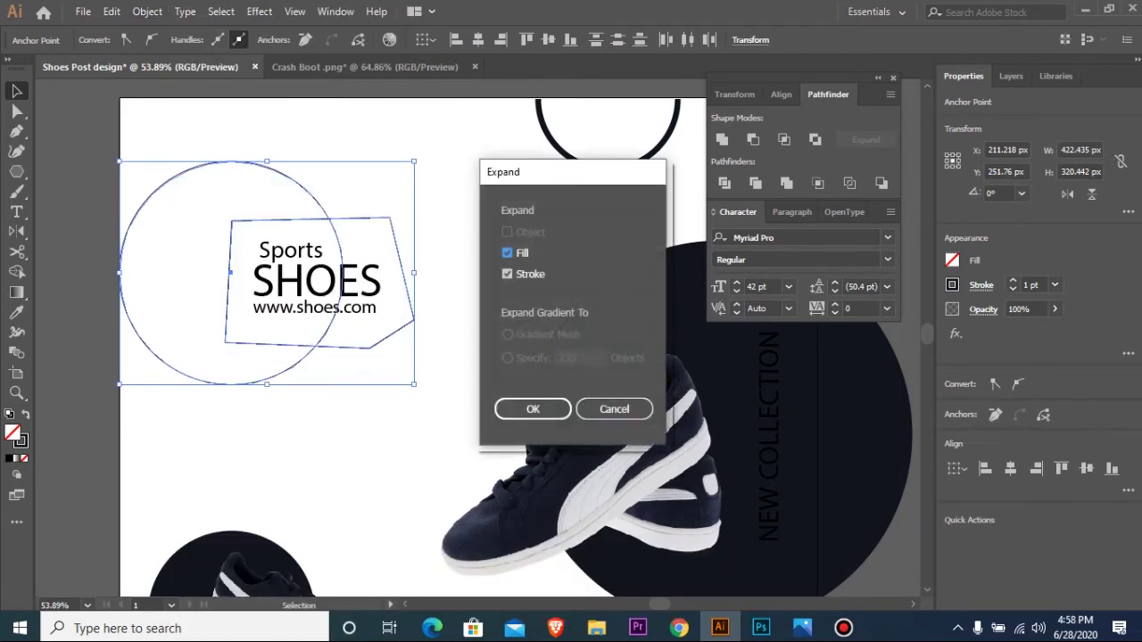
{"action": "key", "text": "Return"}
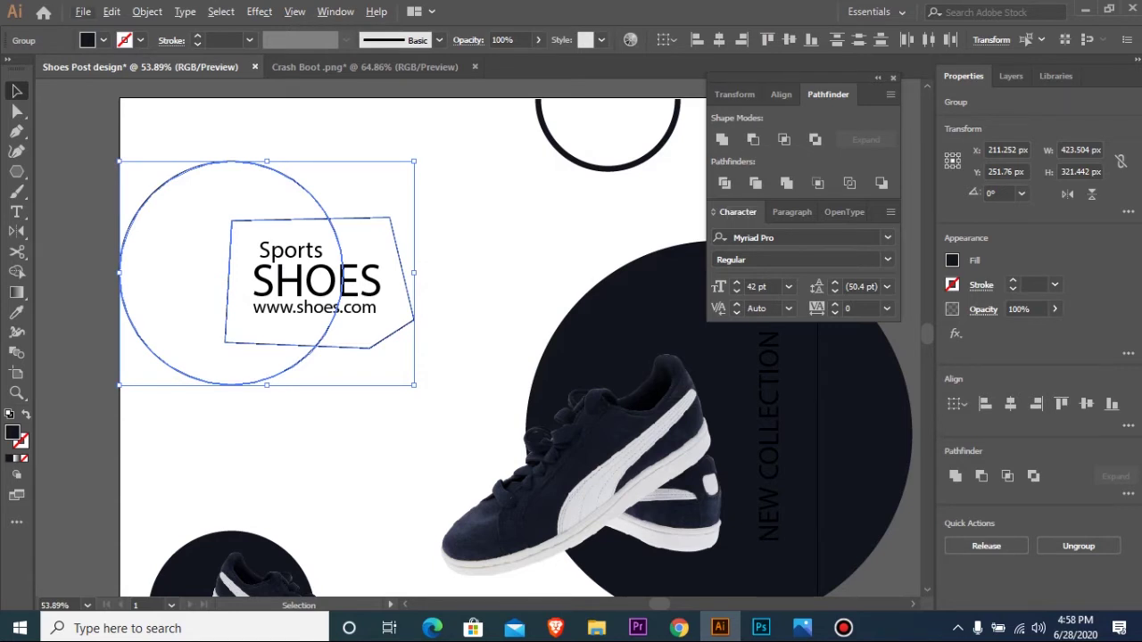
- Divide the expanded circle and five-sided path with Pathfinder, and ungroup the resulting pieces
{"action": "left_click", "coordinate": [892, 77]}
{"action": "left_click", "coordinate": [335, 11]}
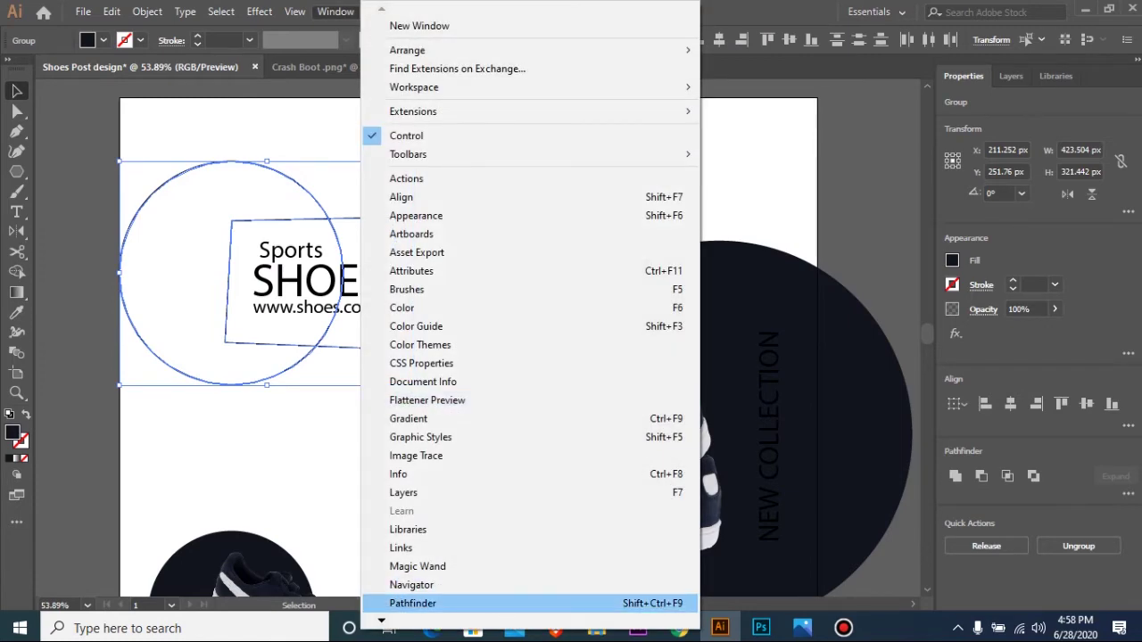
{"action": "left_click", "coordinate": [402, 603]}
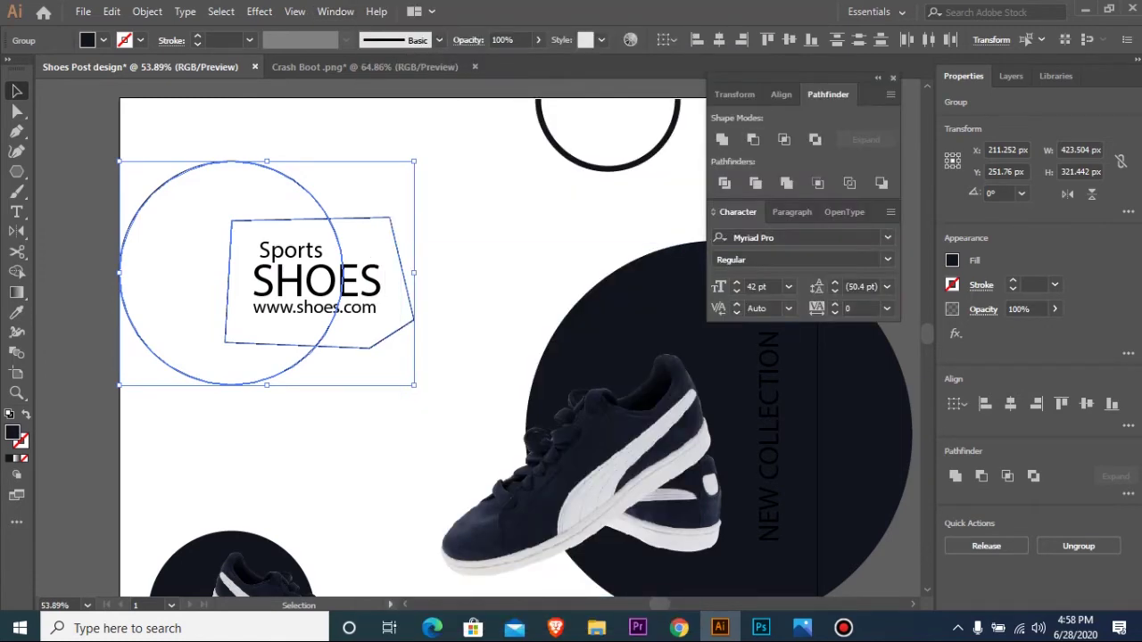
{"action": "left_click", "coordinate": [724, 183]}
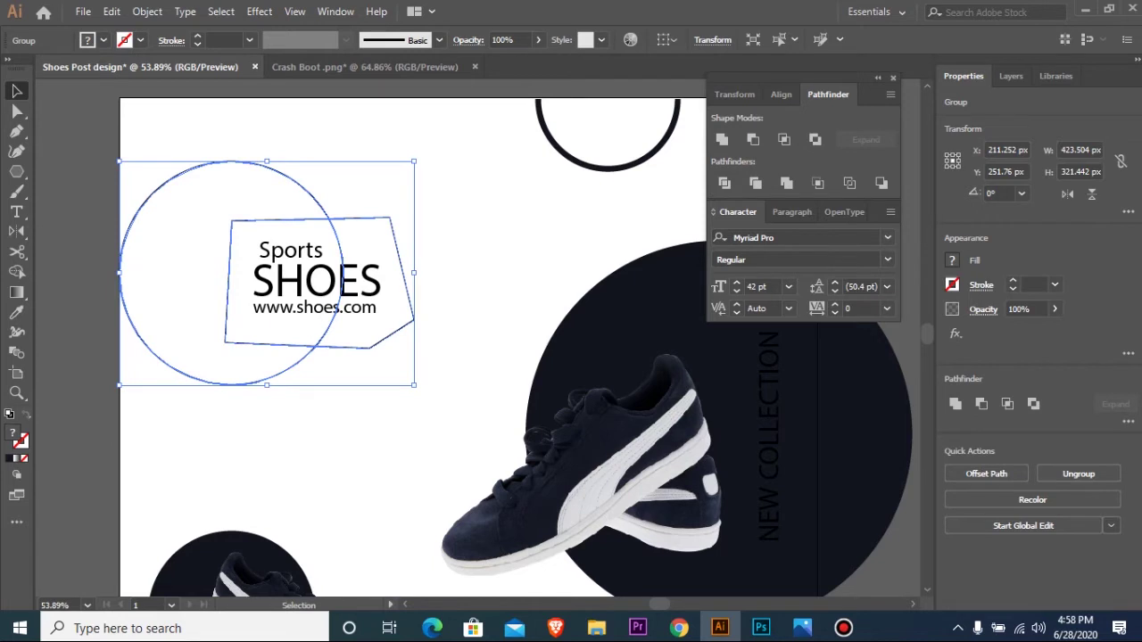
{"action": "right_click", "coordinate": [329, 223]}
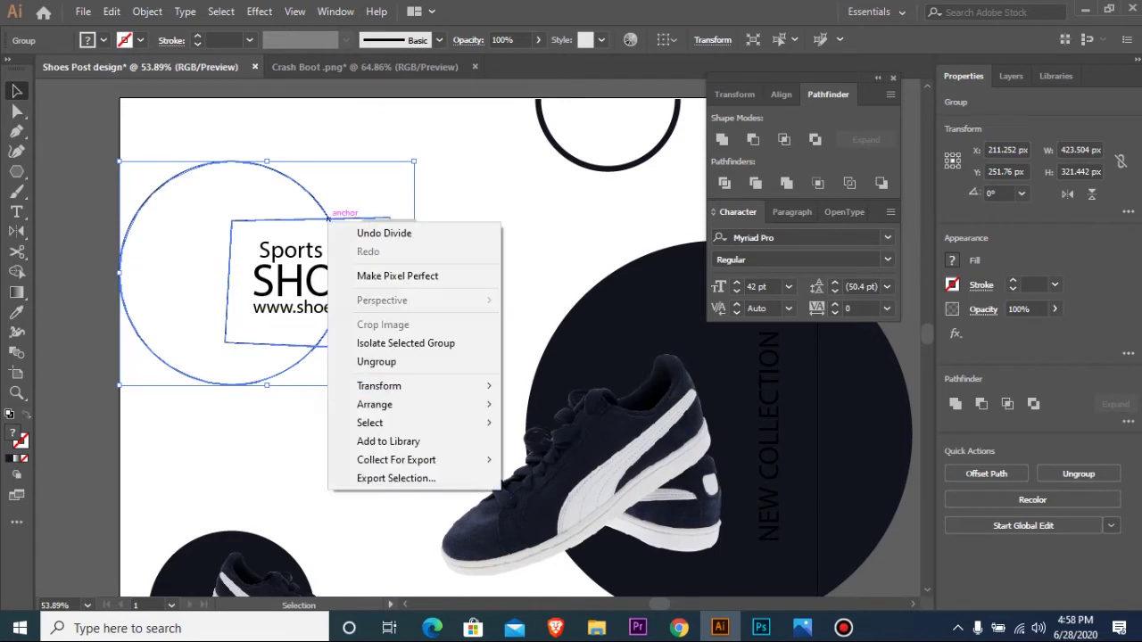
{"action": "left_click", "coordinate": [375, 362]}
{"action": "left_click_drag", "start_coordinate": [198, 222], "coordinate": [382, 235]}
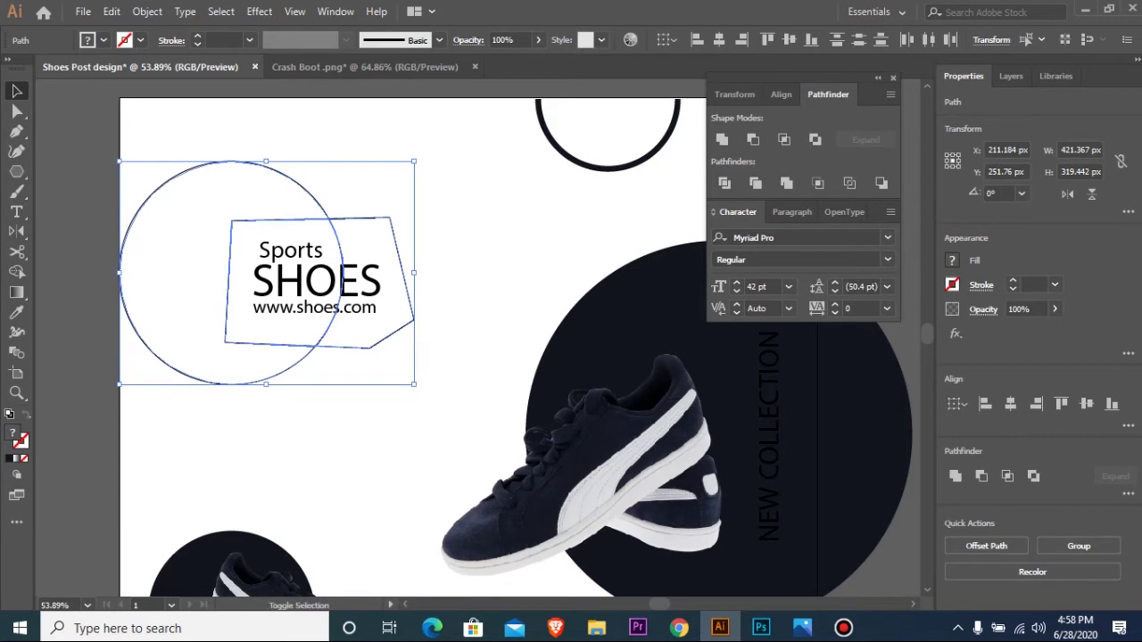
{"action": "left_click", "coordinate": [284, 173], "text": "shift"}
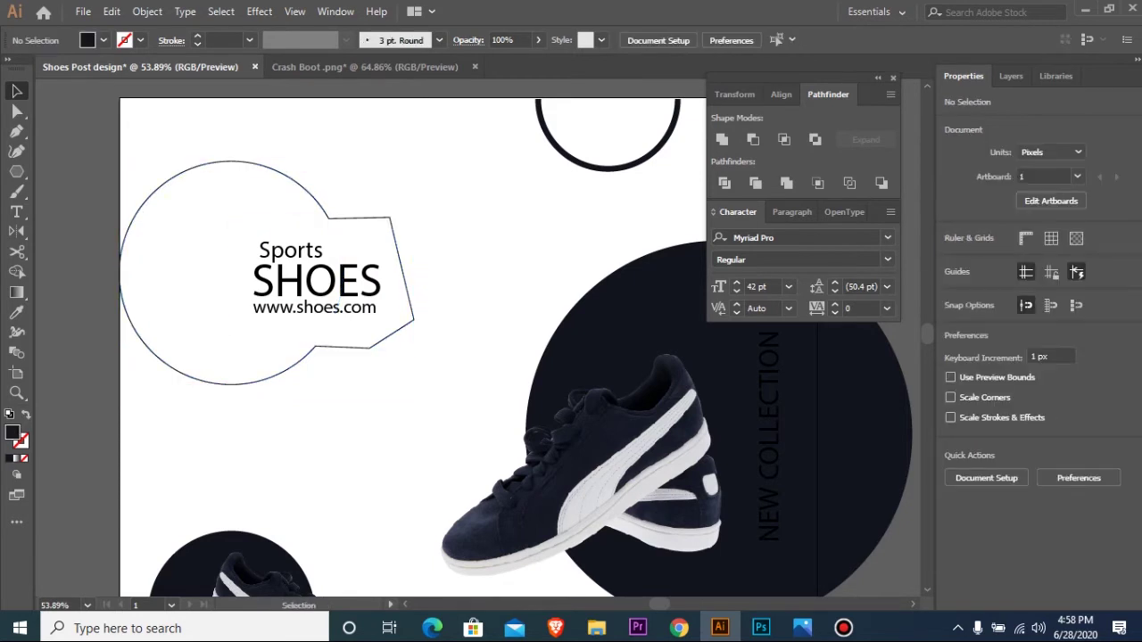
{"action": "key", "text": "ctrl+z"}
{"action": "left_click_drag", "start_coordinate": [418, 355], "coordinate": [418, 355]}
{"action": "key", "text": "Delete"}
{"action": "key", "text": "ctrl+z"}
- Delete all remaining pieces of the five-sided path and the circle's arc that crosses the text, leaving an open circle
{"action": "left_click_drag", "start_coordinate": [373, 187], "coordinate": [406, 255]}
{"action": "key", "text": "Delete"}
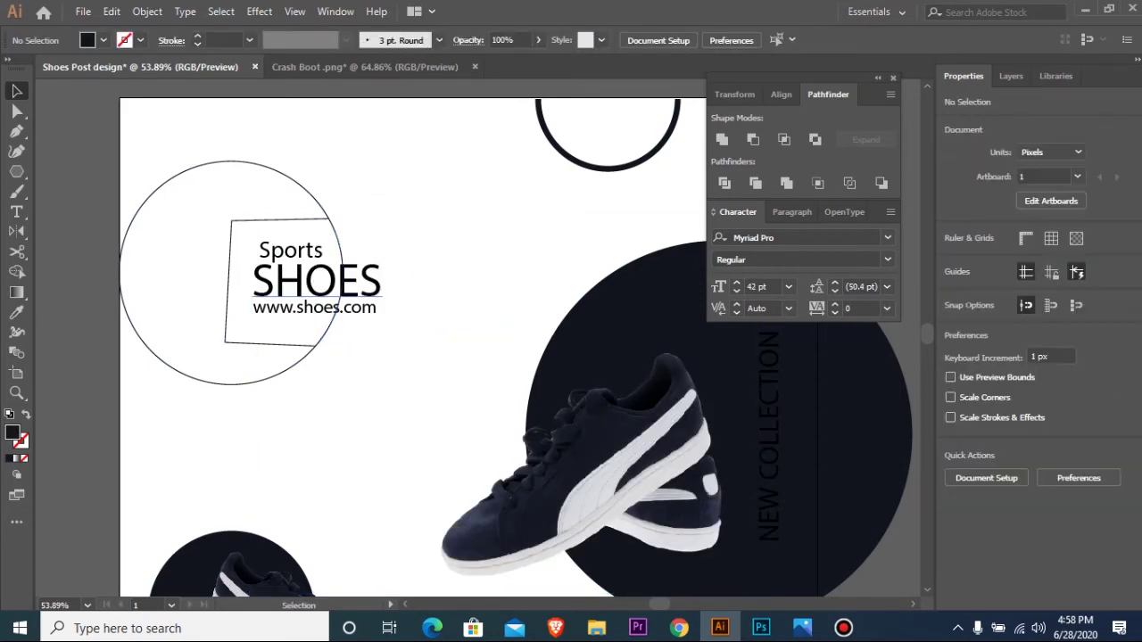
{"action": "key", "text": "Delete"}
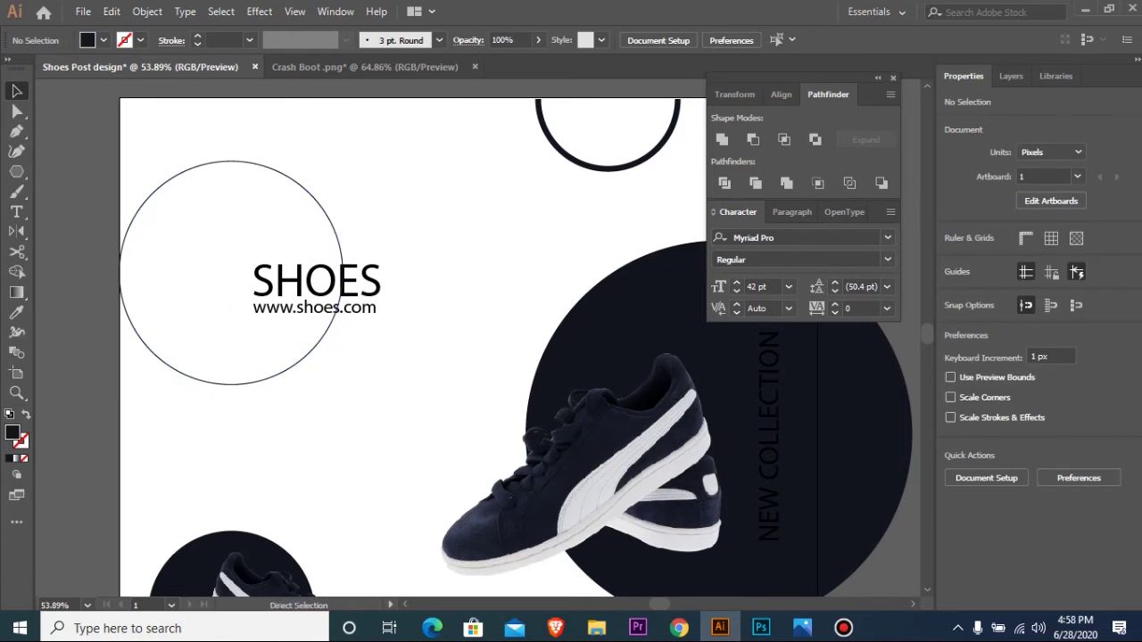
{"action": "left_click_drag", "start_coordinate": [349, 255], "coordinate": [357, 294]}
{"action": "key", "text": "Delete"}
- Add a new 42 pt Myriad Pro text "Sports" above the word "SHOES"
{"action": "key", "text": "t"}
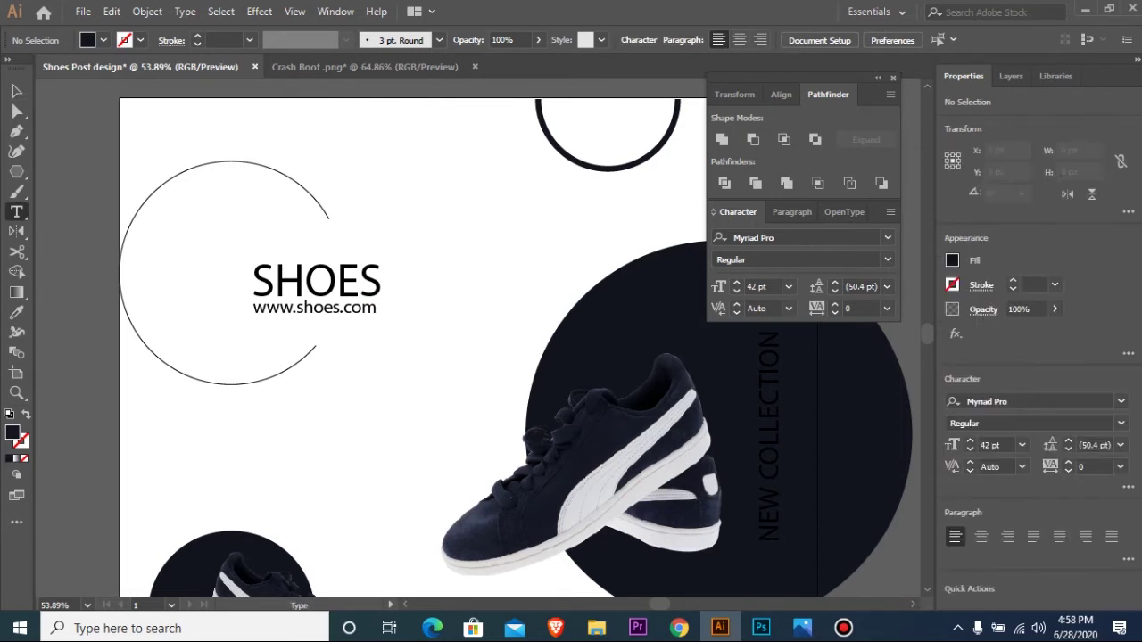
{"action": "left_click", "coordinate": [265, 247]}
{"action": "type", "text": "S"}
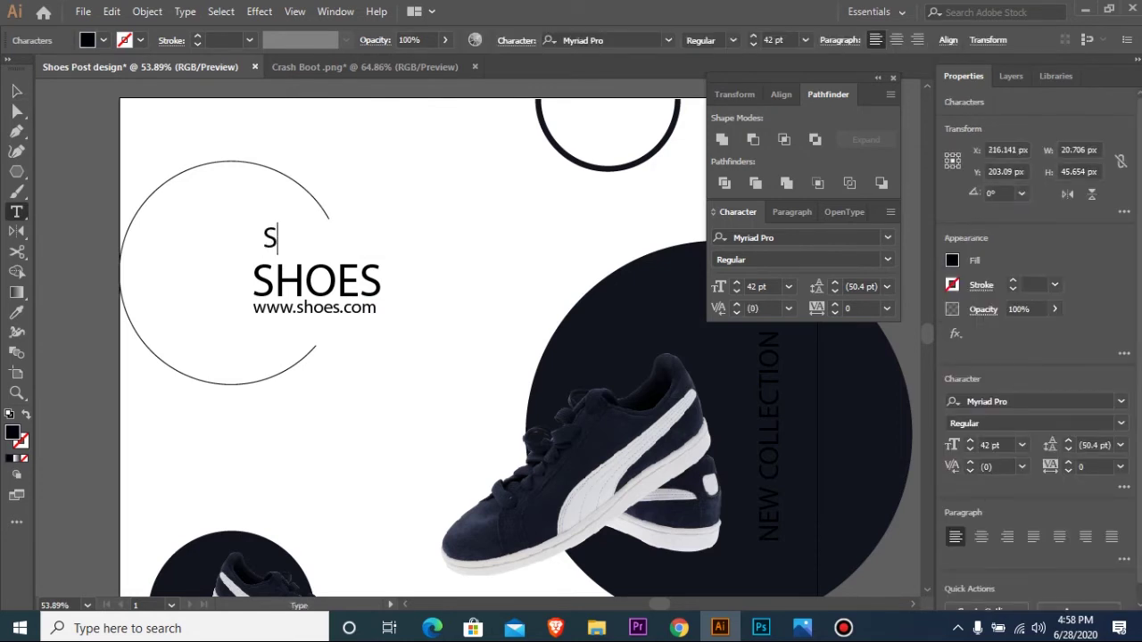
{"action": "type", "text": "ports"}
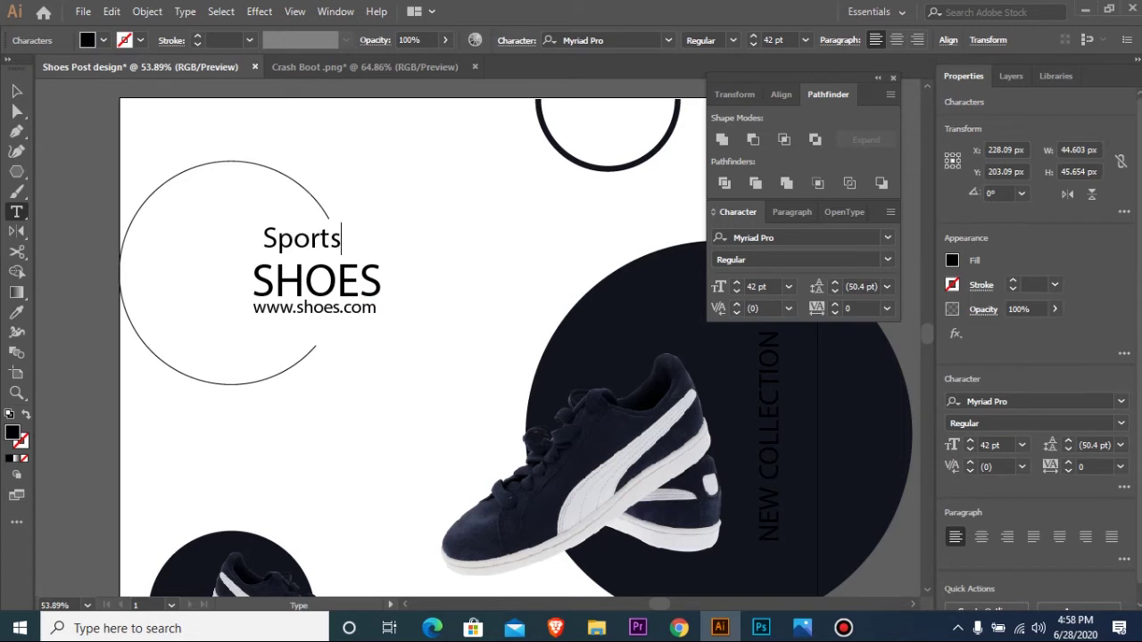
{"action": "left_click", "coordinate": [16, 91]}
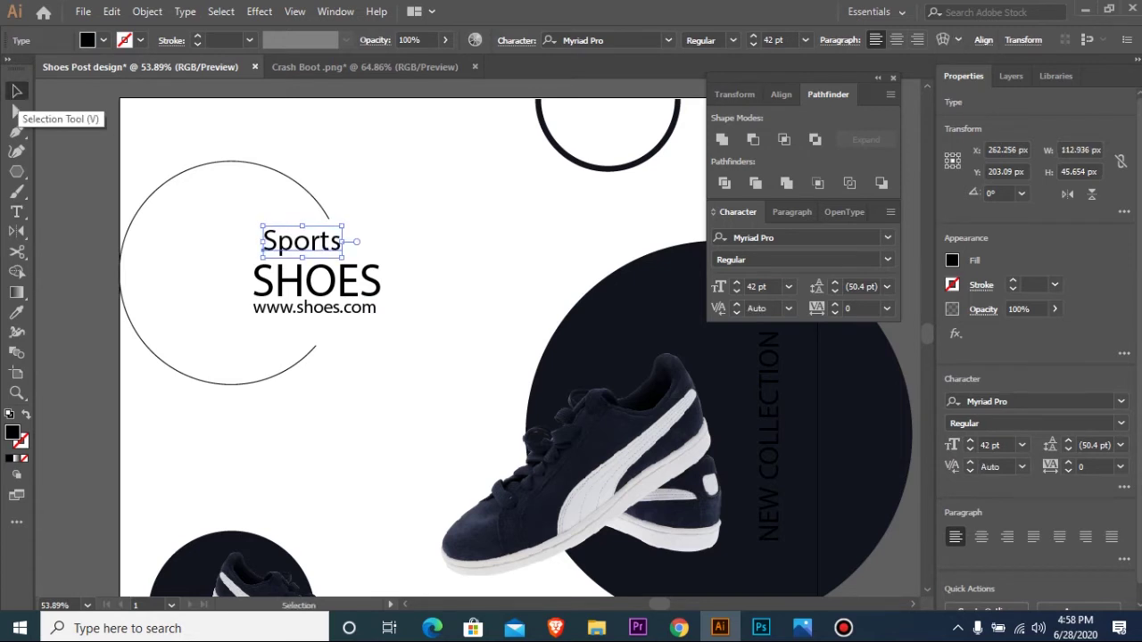
- Nudge the "Sports" text 9 px left and 8 px down, to about X 253, Y 211 px
{"action": "key", "text": "Left"}
{"action": "key", "text": "Left"}
{"action": "key", "text": "Left"}
{"action": "key", "text": "Left"}
{"action": "key", "text": "Left"}
{"action": "key", "text": "Left"}
{"action": "key", "text": "Left"}
{"action": "key", "text": "Left"}
{"action": "key", "text": "Left"}
{"action": "key", "text": "Down"}
{"action": "key", "text": "Down"}
{"action": "key", "text": "Down"}
{"action": "key", "text": "Down"}
{"action": "key", "text": "Down"}
{"action": "key", "text": "Down"}
{"action": "key", "text": "Down"}
{"action": "key", "text": "Down"}
- Replace the "Sports" text with "SPORTS" in capitals
{"action": "key", "text": "t"}
{"action": "left_click", "coordinate": [286, 243]}
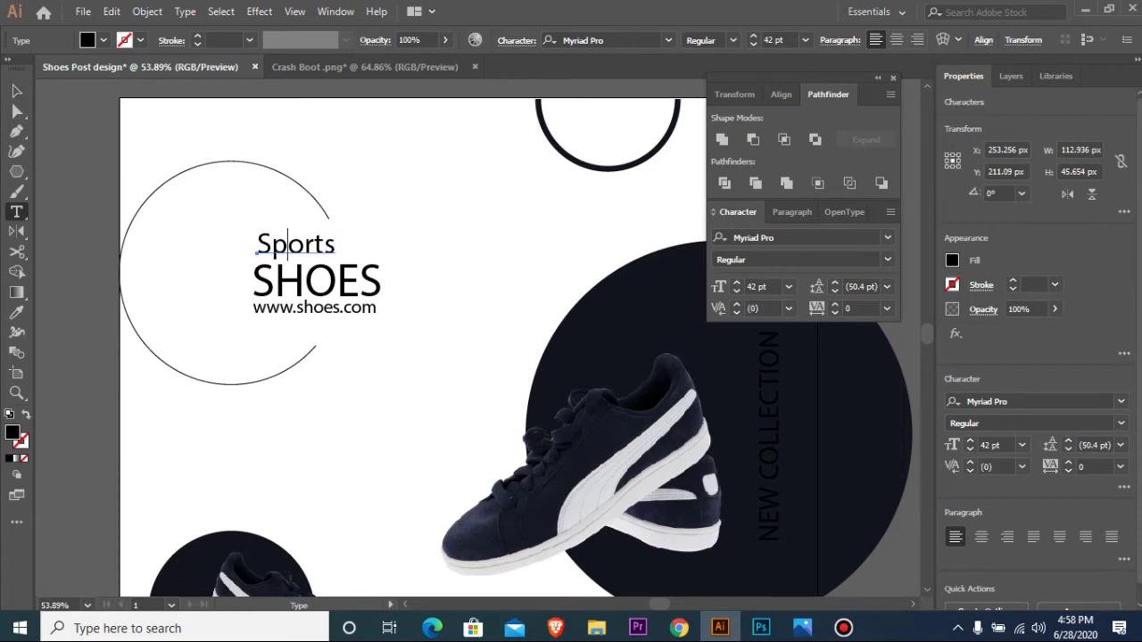
{"action": "key", "text": "ctrl+a"}
{"action": "type", "text": "SPORT"}
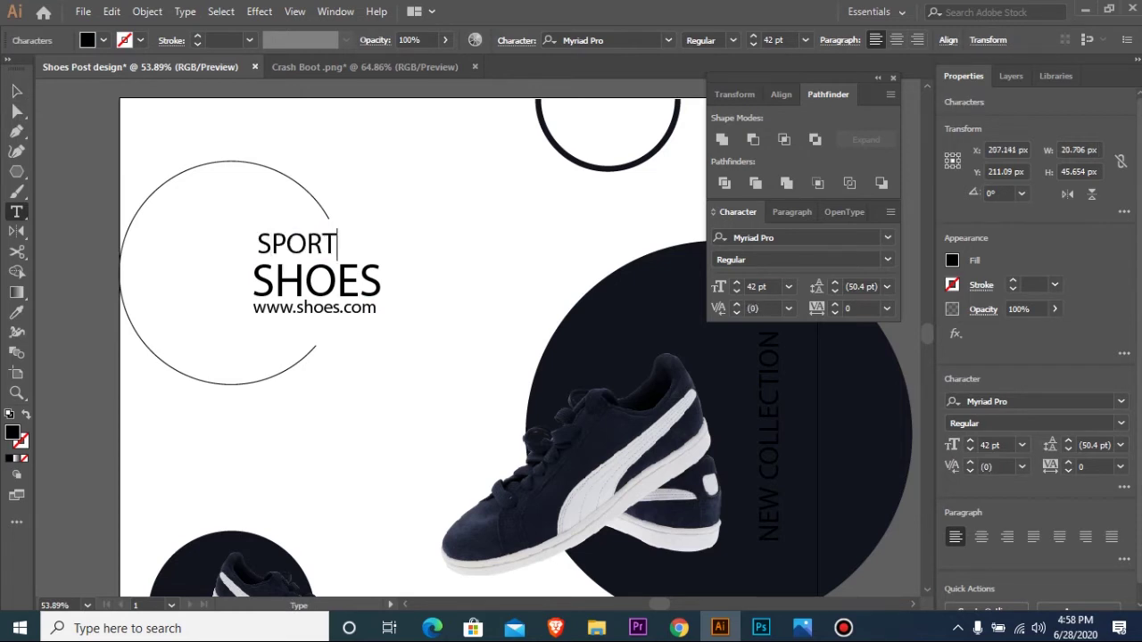
{"action": "left_click", "coordinate": [16, 90]}
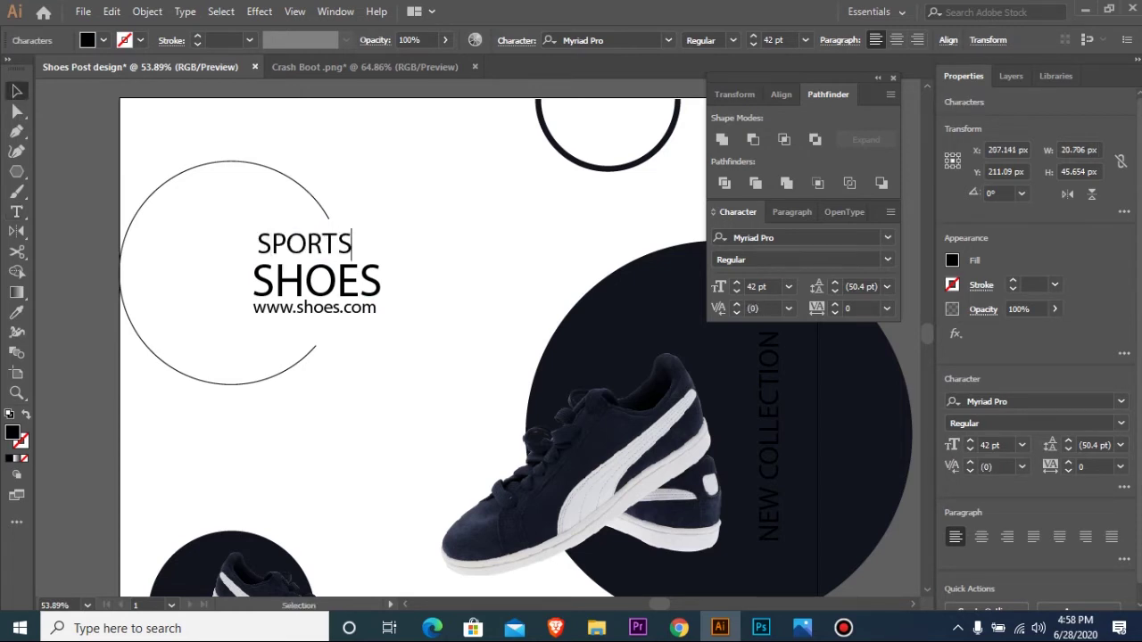
- Reduce the "SPORTS" text to 32 pt and nudge it down close to the word "SHOES"
{"action": "key", "text": "ctrl+shift+comma"}
{"action": "key", "text": "ctrl+shift+comma"}
{"action": "key", "text": "ctrl+shift+comma"}
{"action": "key", "text": "ctrl+shift+comma"}
{"action": "key", "text": "ctrl+shift+comma"}
{"action": "key", "text": "Down"}
{"action": "key", "text": "Down"}
{"action": "key", "text": "Down"}
{"action": "key", "text": "Down"}
{"action": "key", "text": "Down"}
{"action": "key", "text": "Down"}
- Enlarge the "SHOES" text to 82 pt
{"action": "left_click", "coordinate": [317, 281]}
{"action": "key", "text": "ctrl+shift+period"}
{"action": "key", "text": "ctrl+shift+period"}
{"action": "key", "text": "ctrl+shift+period"}
{"action": "key", "text": "ctrl+shift+period"}
{"action": "key", "text": "ctrl+shift+period"}
{"action": "key", "text": "ctrl+shift+period"}
{"action": "key", "text": "ctrl+shift+period"}
{"action": "key", "text": "ctrl+shift+period"}
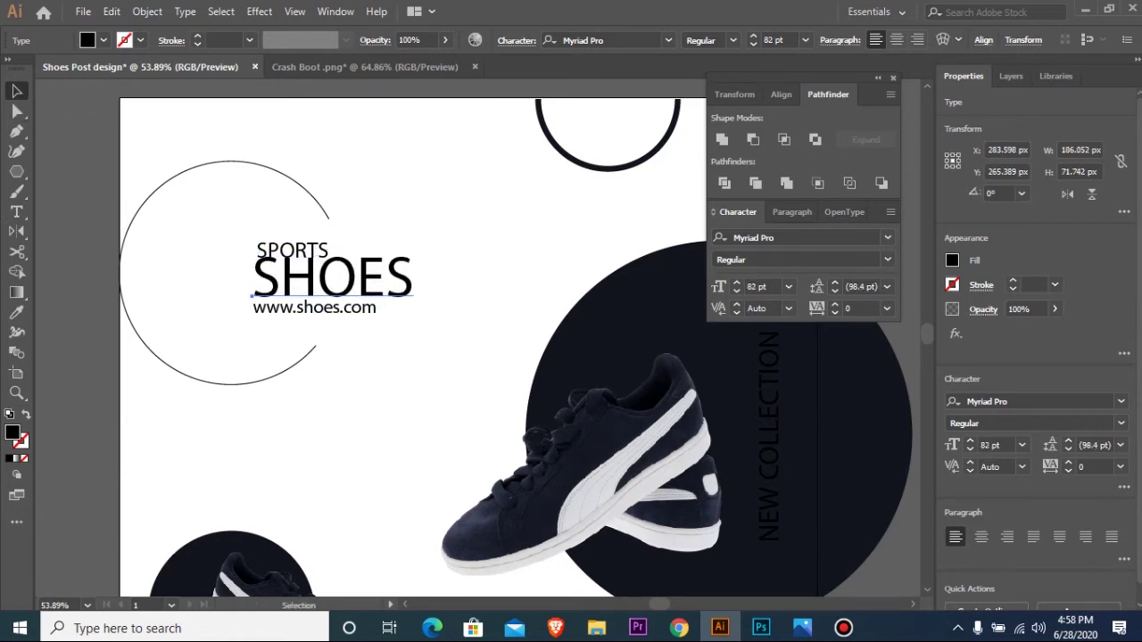
{"action": "key", "text": "ctrl+alt+bracketleft"}
{"action": "key", "text": "ctrl+shift+period"}
{"action": "key", "text": "ctrl+shift+period"}
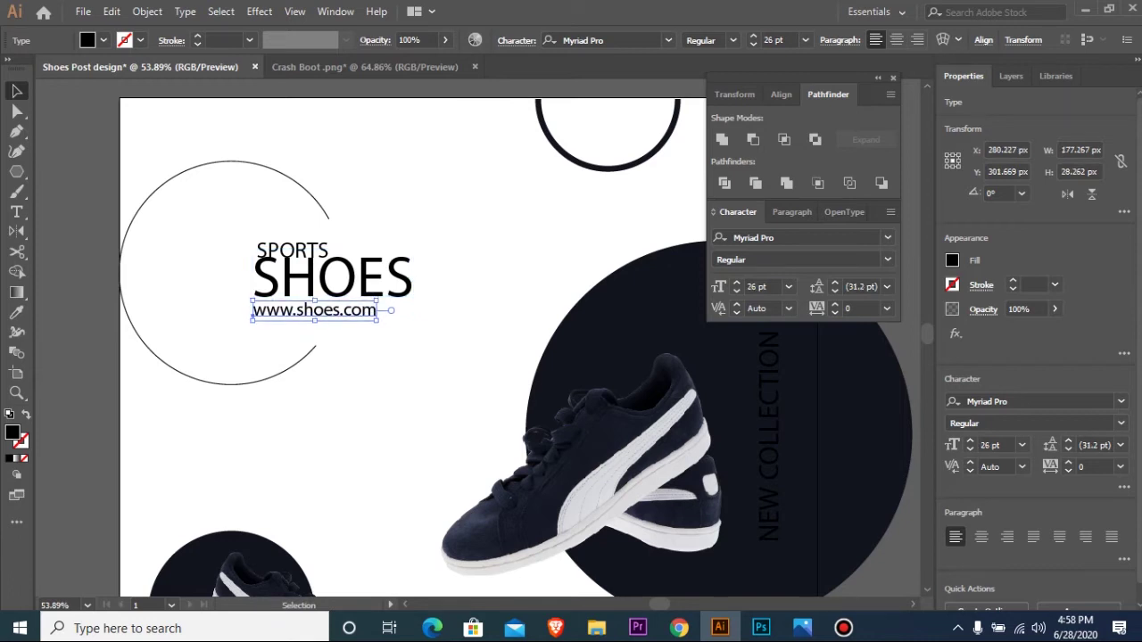
{"action": "key", "text": "alt+Right"}
{"action": "key", "text": "alt+Right"}
{"action": "key", "text": "alt+Right"}
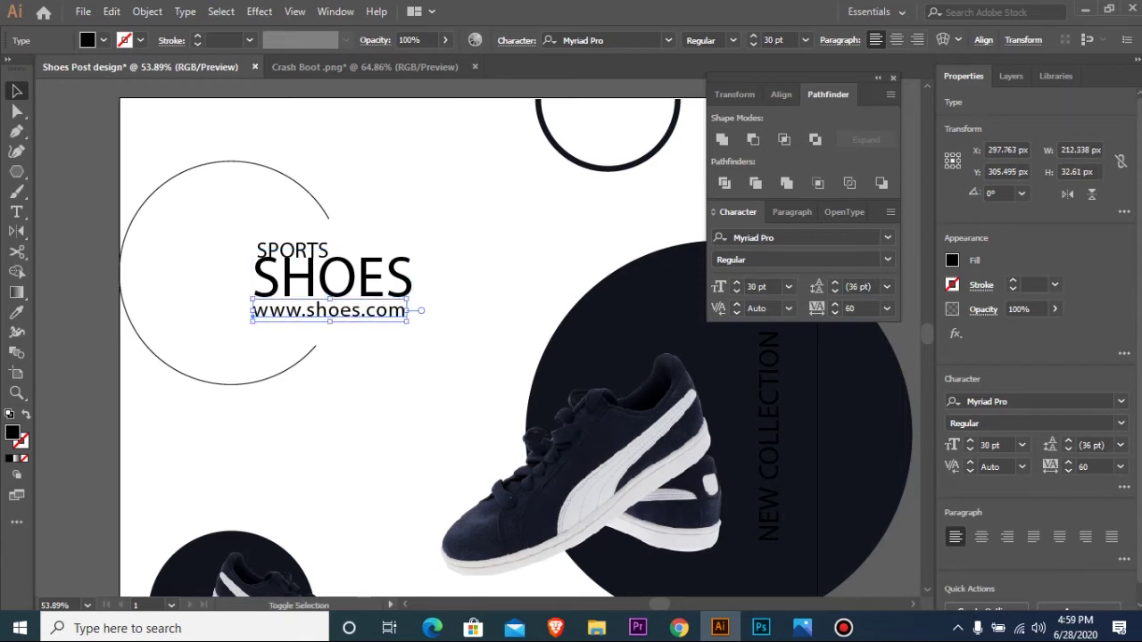
- Enlarge the "SPORTS" text to 38 pt and nudge it up clear of "SHOES", to about Y 209 px
{"action": "left_click", "coordinate": [293, 250]}
{"action": "key", "text": "Up"}
{"action": "key", "text": "Up"}
{"action": "key", "text": "Up"}
{"action": "key", "text": "Up"}
{"action": "key", "text": "Up"}
{"action": "key", "text": "Up"}
{"action": "key", "text": "Up"}
{"action": "key", "text": "Up"}
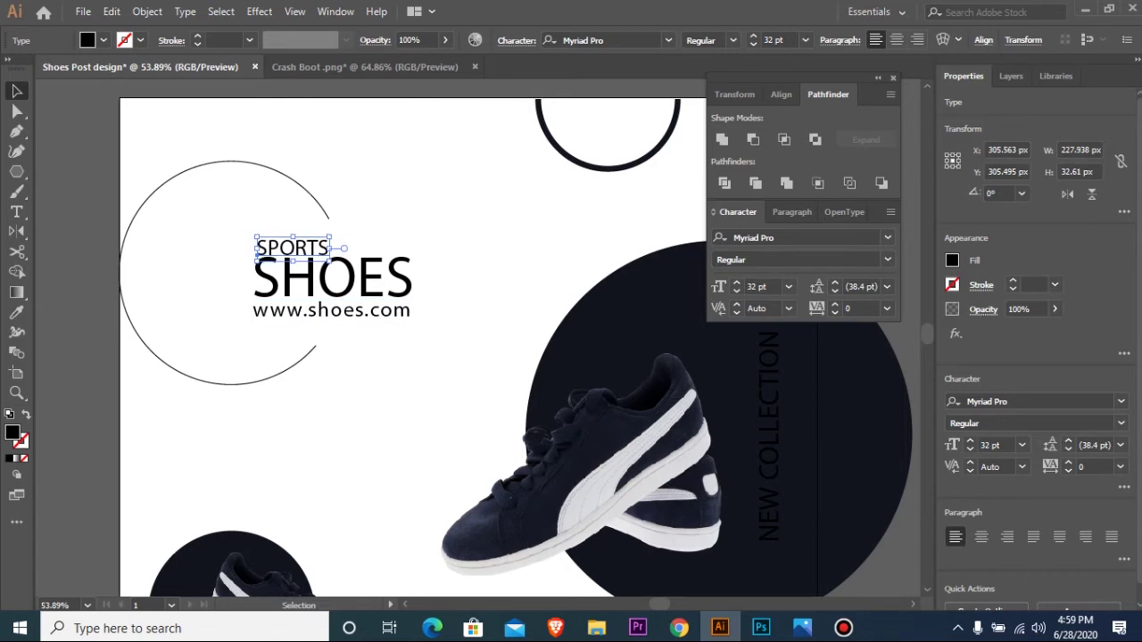
{"action": "key", "text": "ctrl+shift+period"}
{"action": "key", "text": "ctrl+shift+period"}
{"action": "key", "text": "ctrl+shift+period"}
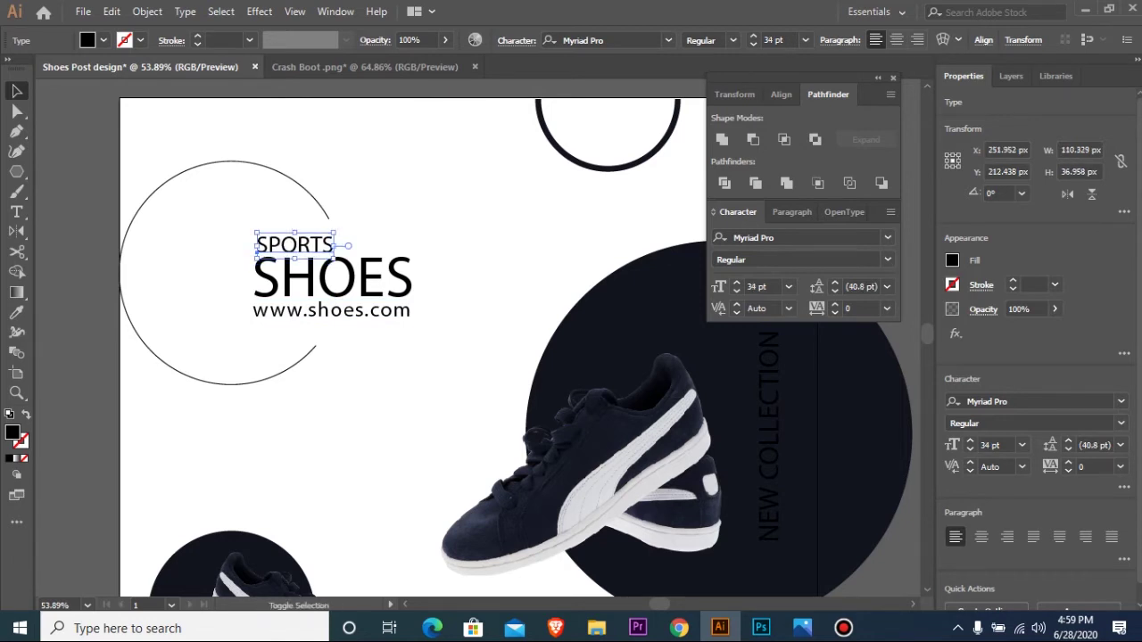
{"action": "key", "text": "Up"}
{"action": "key", "text": "Up"}
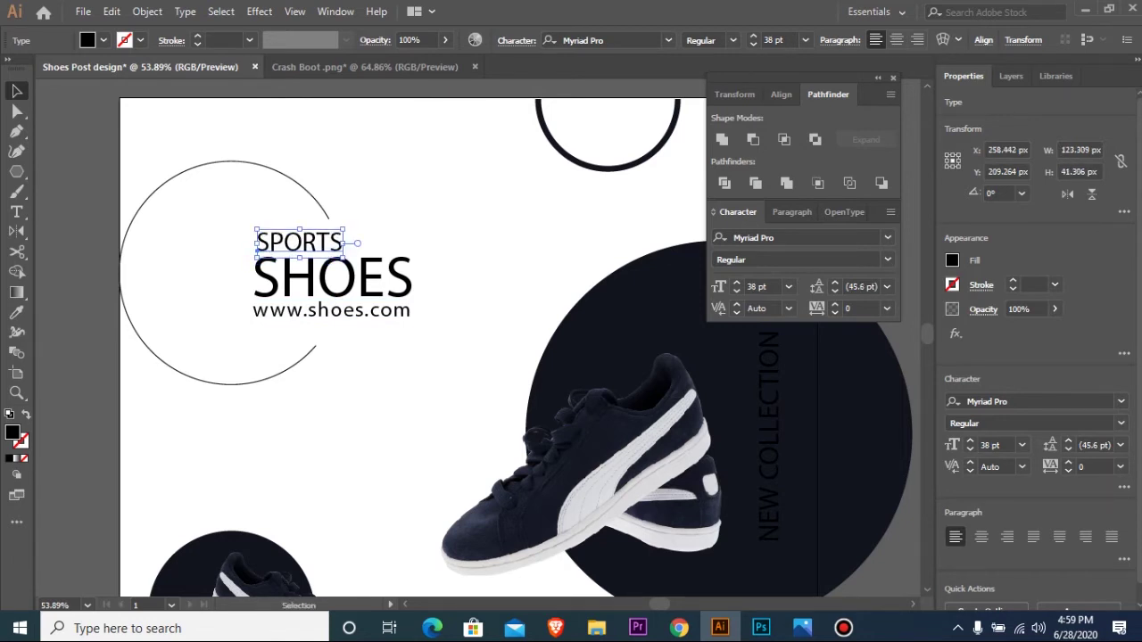
- Set the font of the "SPORTS" text to Nexa Light
{"action": "key", "text": "ctrl+alt+shift+m"}
{"action": "type", "text": "nexa"}
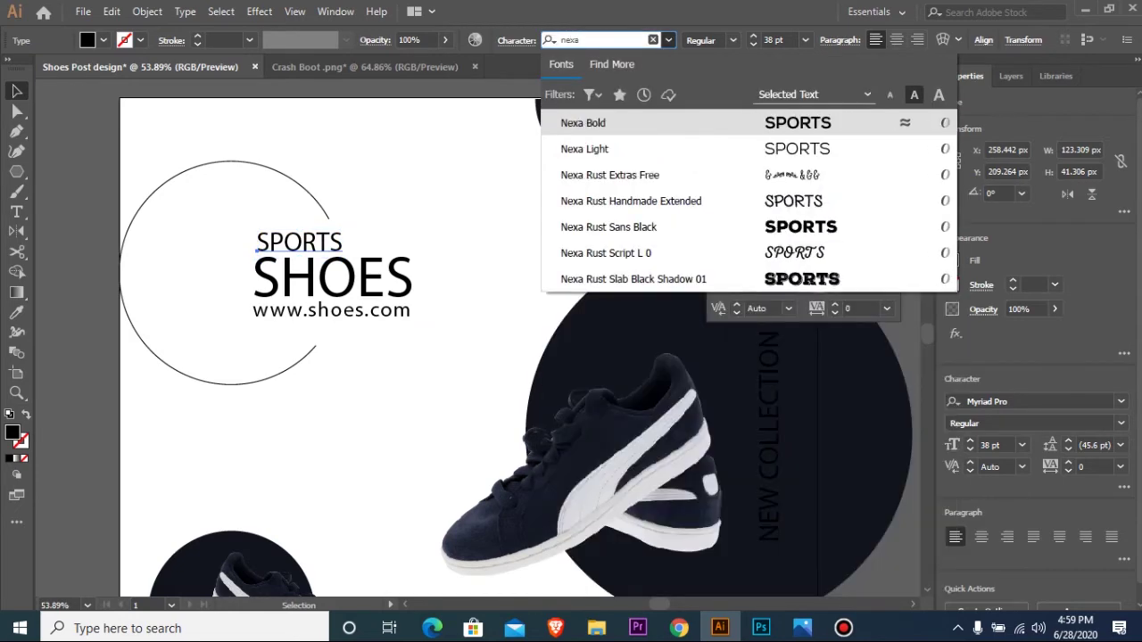
{"action": "key", "text": "Down"}
{"action": "key", "text": "Return"}
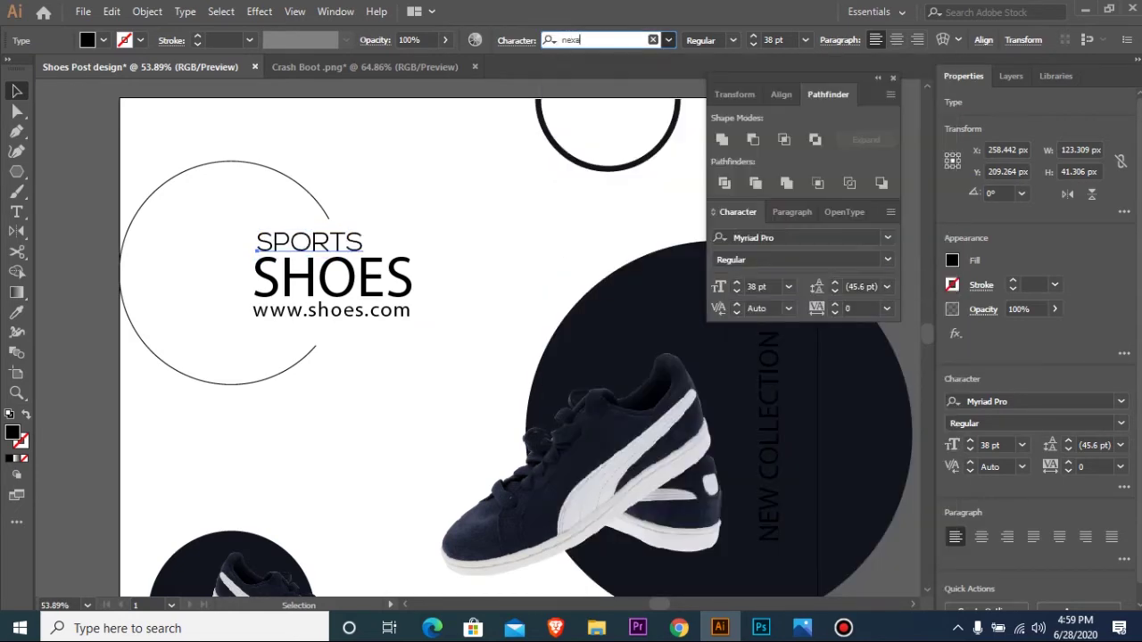
- Set the font of the "SHOES" text to Nexa Bold
{"action": "left_click", "coordinate": [333, 279]}
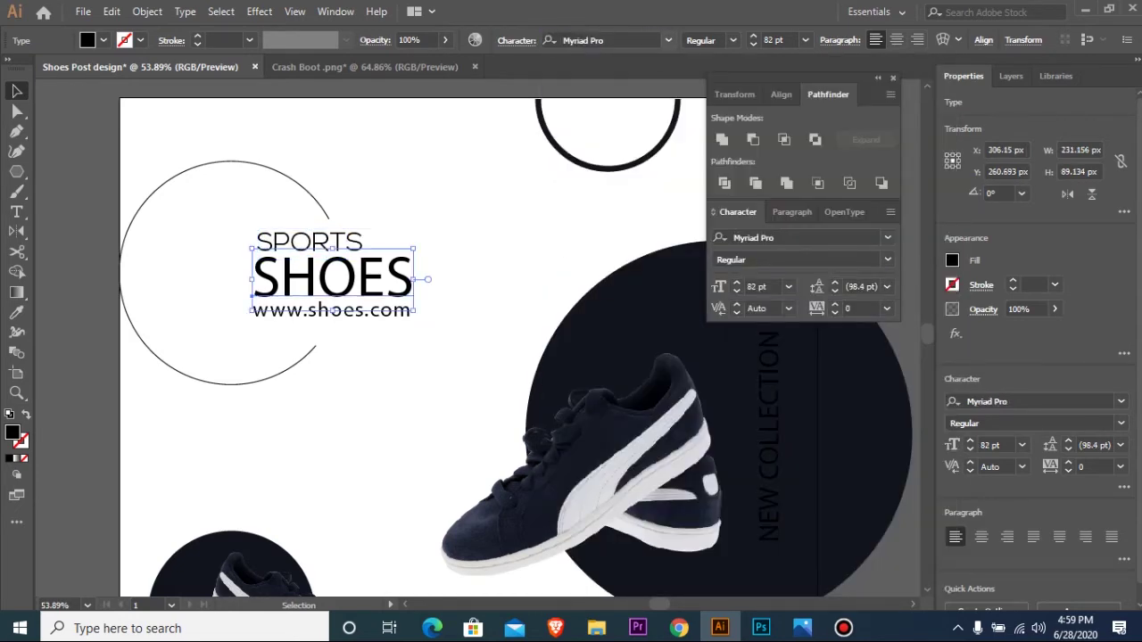
{"action": "key", "text": "ctrl+alt+shift+m"}
{"action": "type", "text": "nexa"}
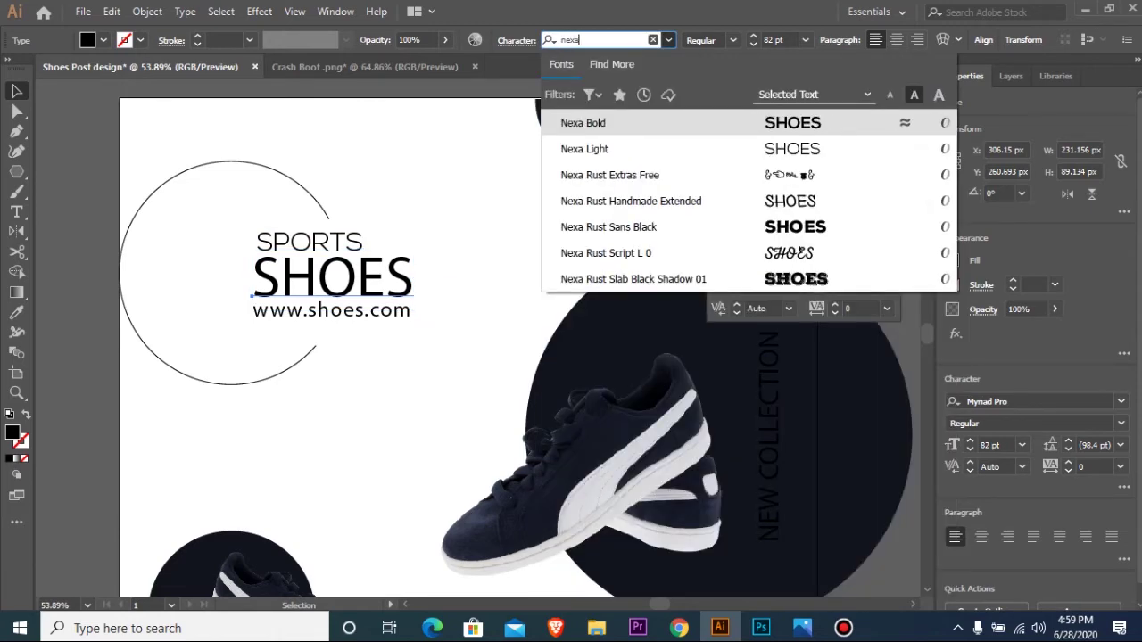
{"action": "key", "text": "Return"}
{"action": "key", "text": "Down"}
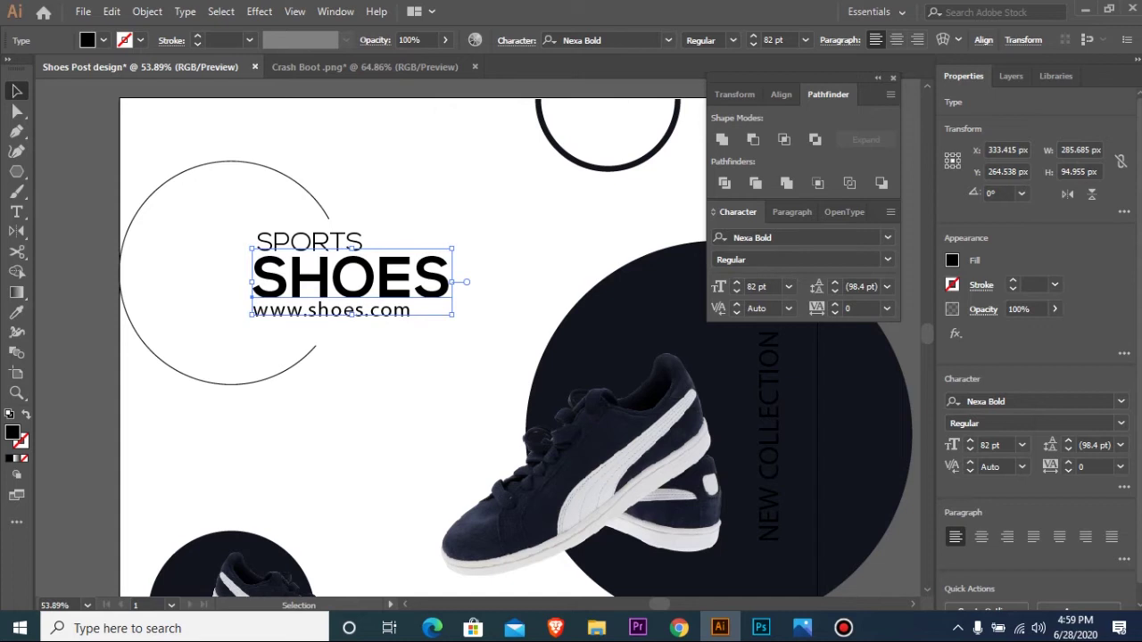
{"action": "left_click", "coordinate": [342, 311]}
{"action": "key", "text": "Down"}
{"action": "key", "text": "Down"}
{"action": "key", "text": "Down"}
{"action": "key", "text": "Down"}
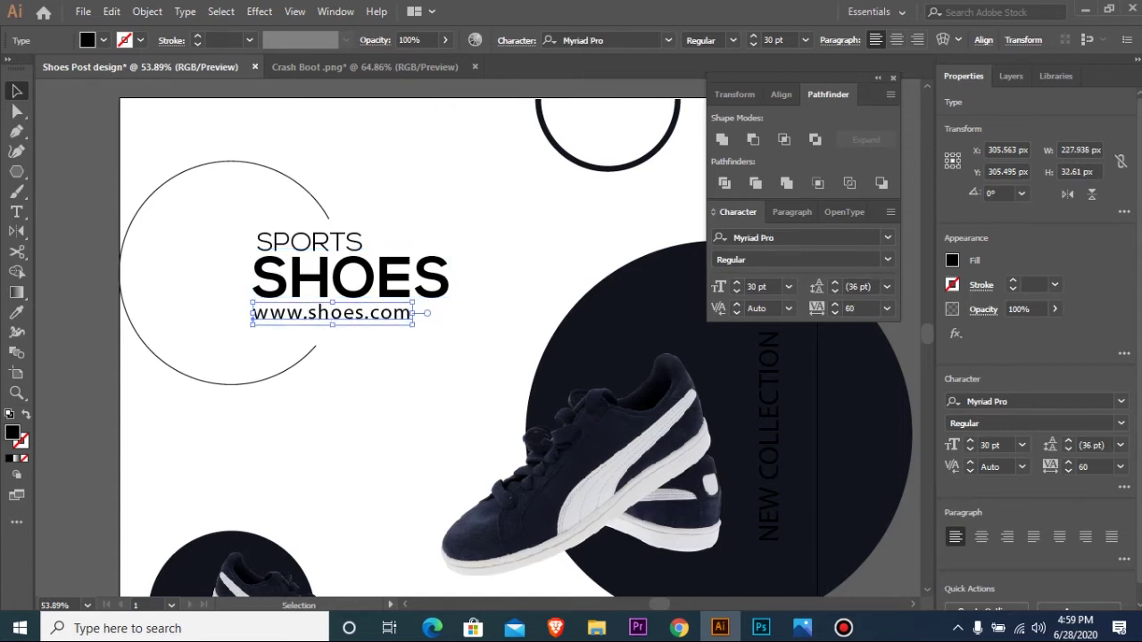
{"action": "key", "text": "i"}
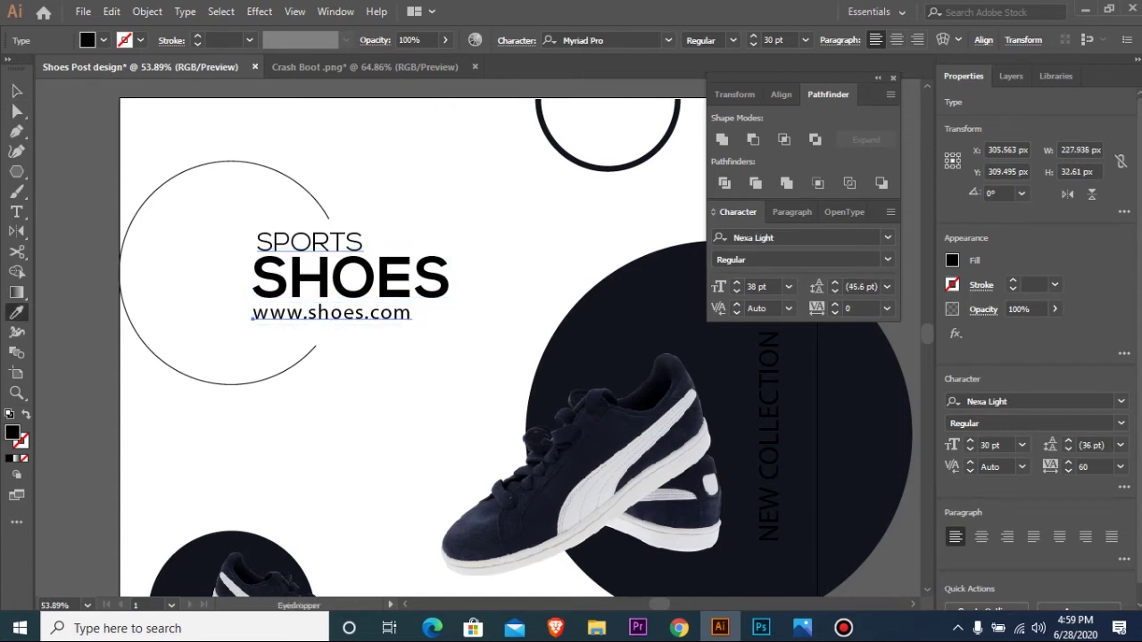
{"action": "left_click", "coordinate": [308, 242]}
{"action": "key", "text": "v"}
{"action": "key", "text": "Down"}
{"action": "key", "text": "Down"}
{"action": "key", "text": "Down"}
{"action": "key", "text": "Down"}
{"action": "key", "text": "Down"}
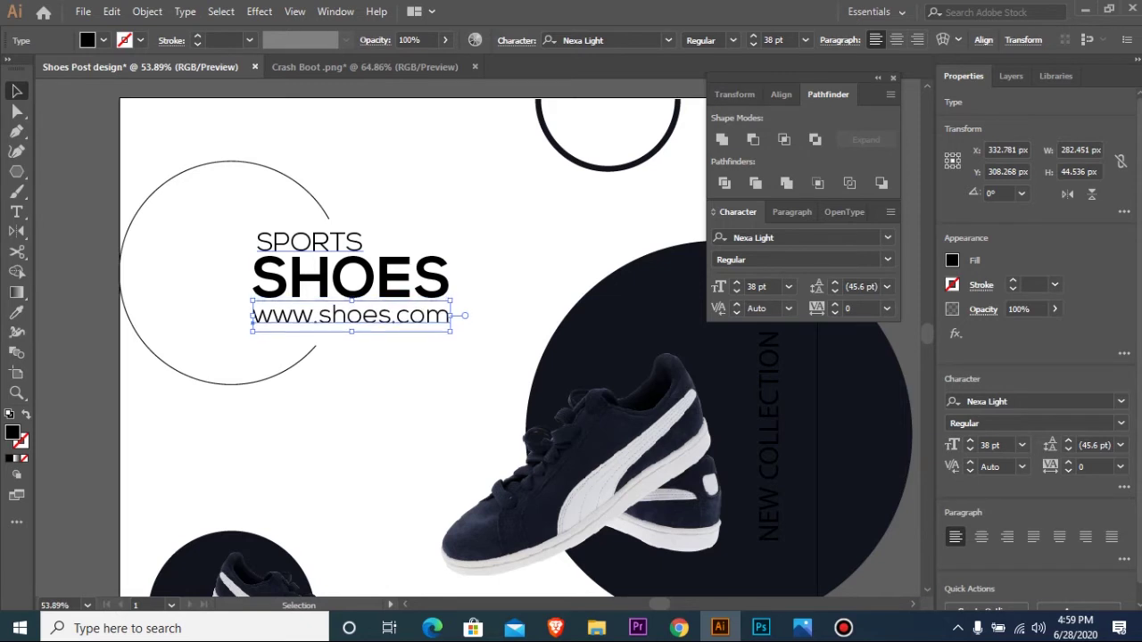
{"action": "left_click", "coordinate": [348, 277]}
{"action": "key", "text": "Down"}
{"action": "key", "text": "Down"}
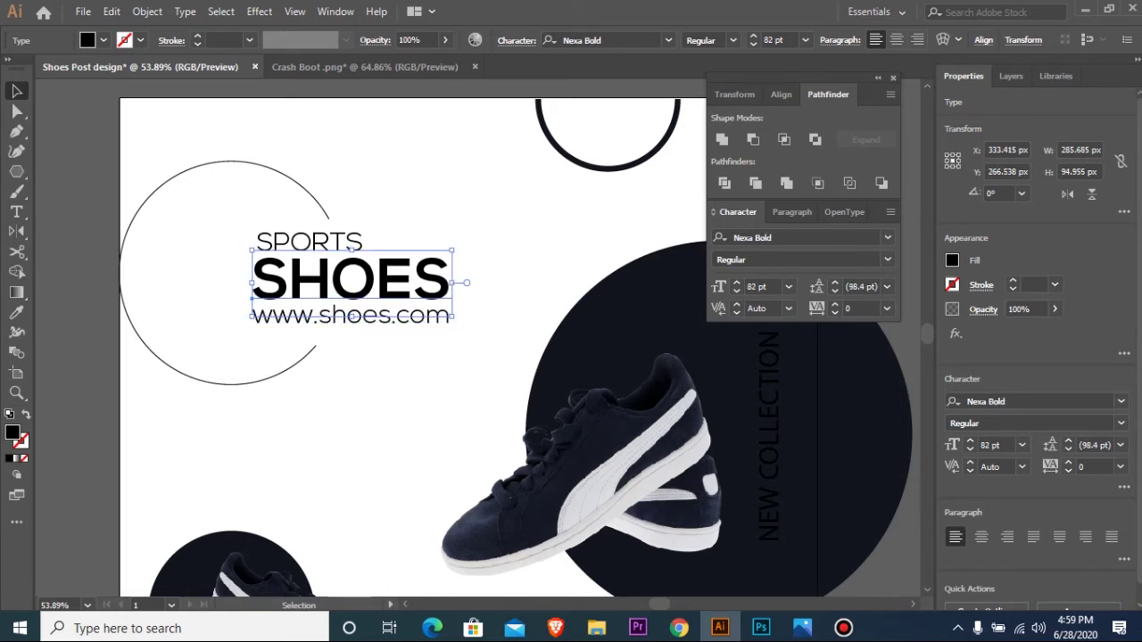
{"action": "left_click", "coordinate": [352, 316]}
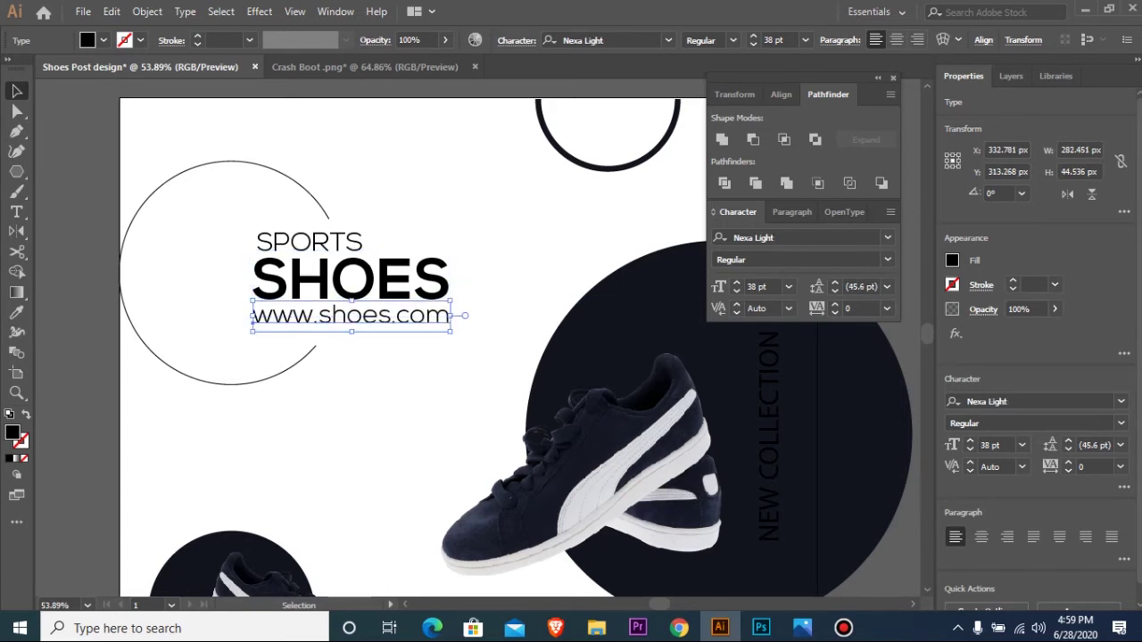
- Set the font of the "30%" text to Nexa Bold
{"action": "key", "text": "ctrl+minus"}
{"action": "key", "text": "ctrl+minus"}
{"action": "key", "text": "ctrl+minus"}
{"action": "key", "text": "ctrl+minus"}
{"action": "key", "text": "ctrl+0"}
{"action": "key", "text": "ctrl+shift+a"}
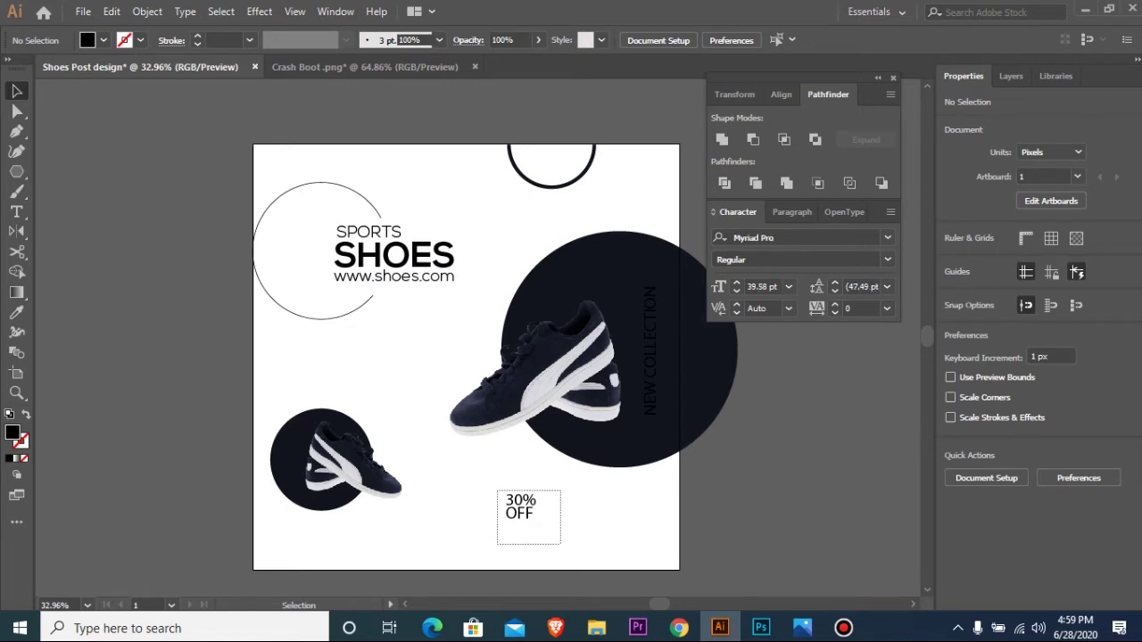
{"action": "left_click_drag", "start_coordinate": [497, 490], "coordinate": [560, 545]}
{"action": "left_click_drag", "start_coordinate": [452, 493], "coordinate": [689, 551]}
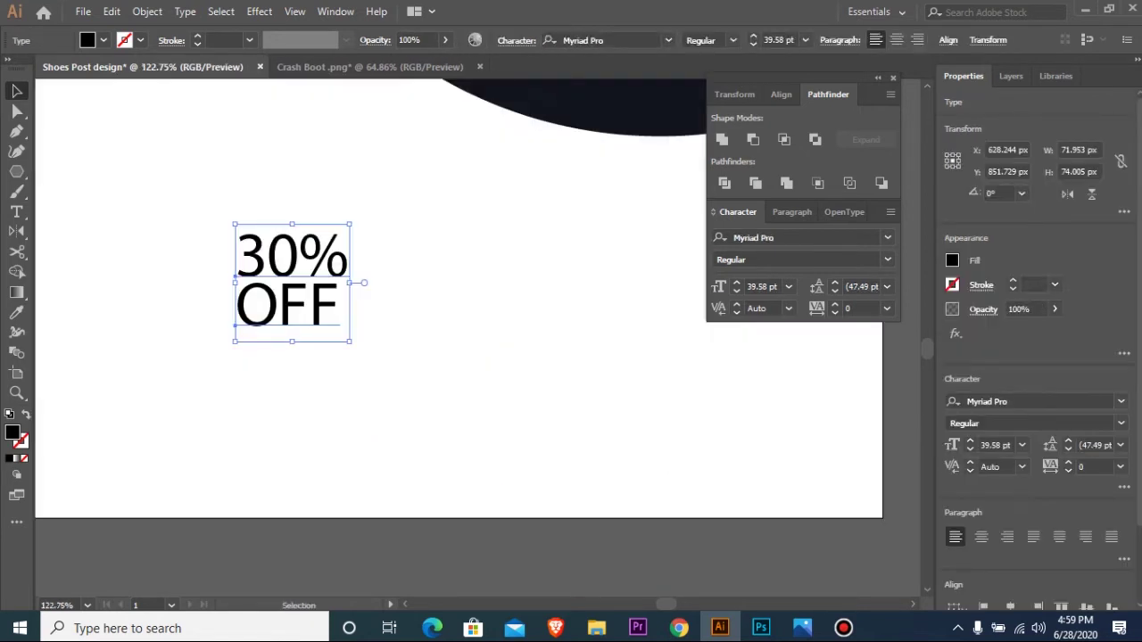
{"action": "left_click", "coordinate": [207, 318]}
{"action": "left_click_drag", "start_coordinate": [207, 319], "coordinate": [272, 260]}
{"action": "left_click", "coordinate": [610, 40]}
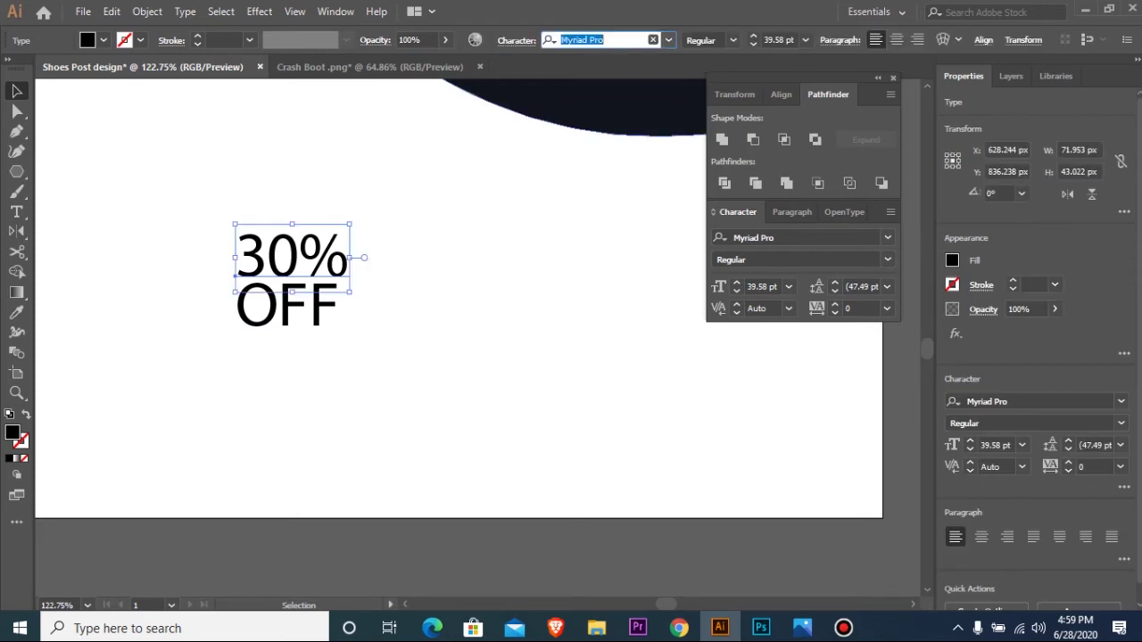
{"action": "type", "text": "nex"}
{"action": "key", "text": "Return"}
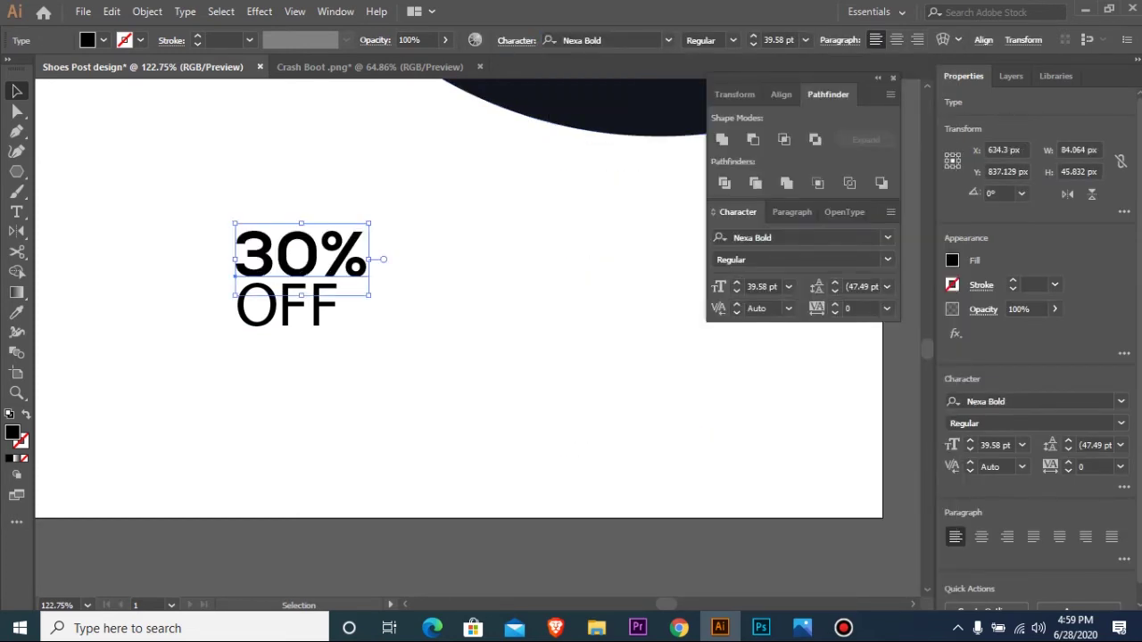
- Copy the "30%" text style onto "OFF" with the Eyedropper and nudge "OFF" down to about Y 872 px
{"action": "left_click_drag", "start_coordinate": [203, 367], "coordinate": [360, 314]}
{"action": "key", "text": "i"}
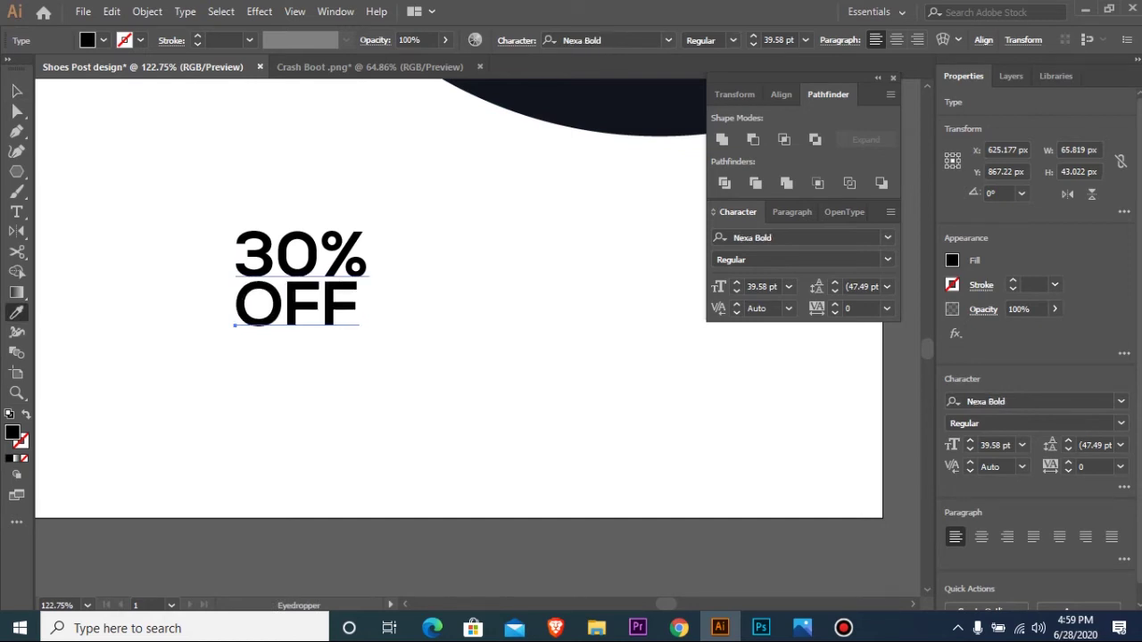
{"action": "key", "text": "v"}
{"action": "key", "text": "Down"}
{"action": "key", "text": "Down"}
{"action": "key", "text": "Down"}
{"action": "key", "text": "Down"}
{"action": "key", "text": "Down"}
{"action": "key", "text": "Down"}
{"action": "key", "text": "Down"}
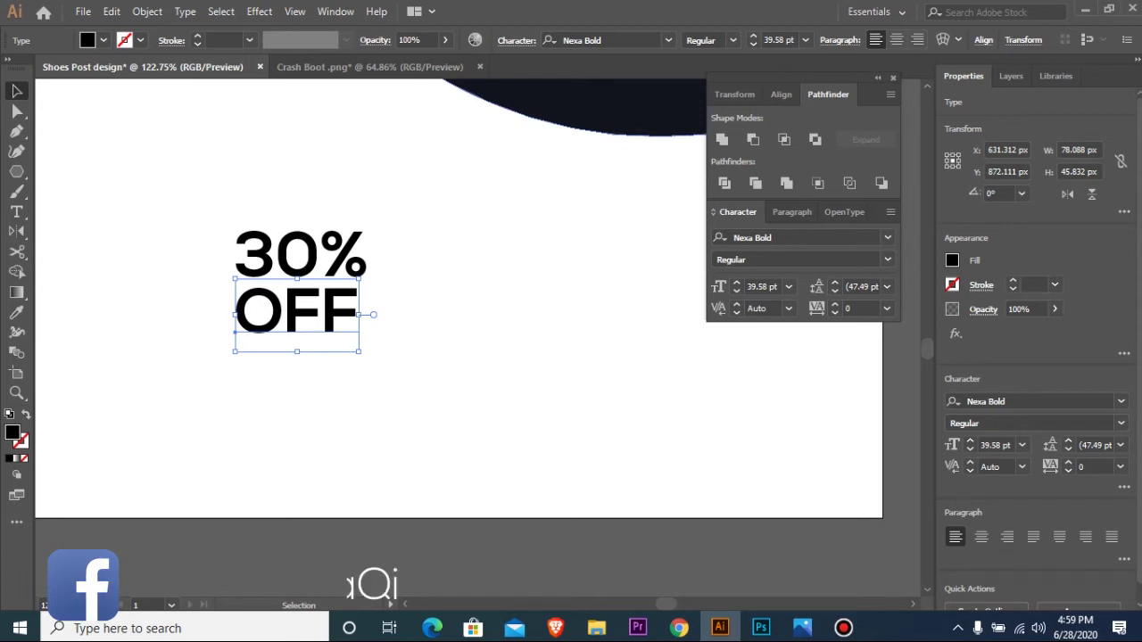
{"action": "left_click", "coordinate": [733, 40]}
{"action": "left_click", "coordinate": [667, 40]}
{"action": "key", "text": "n"}
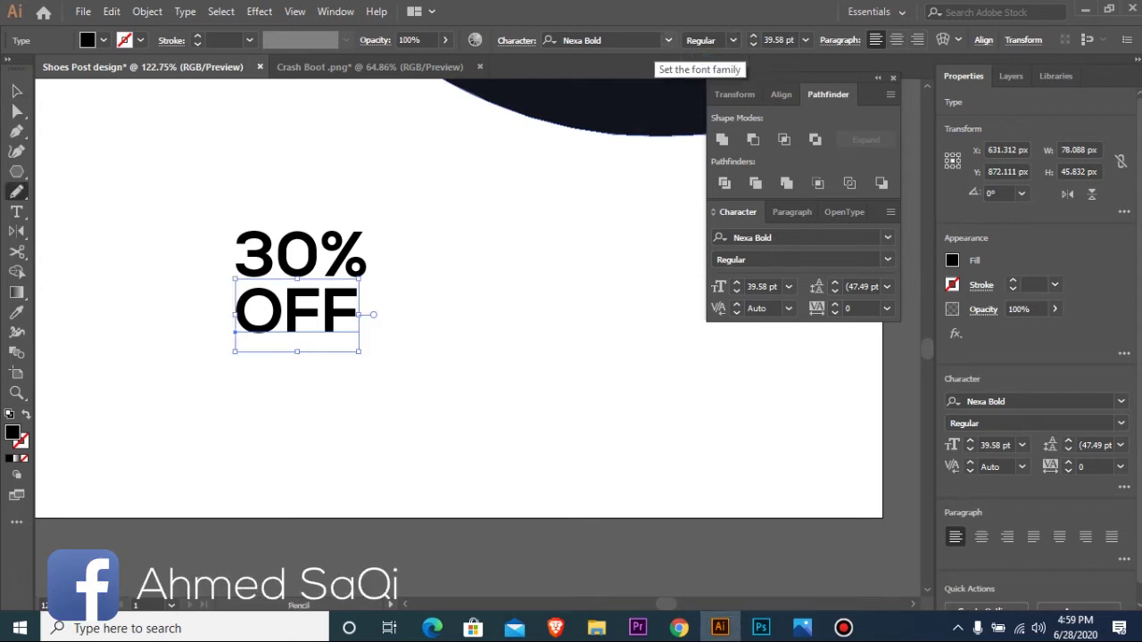
{"action": "left_click", "coordinate": [7, 59]}
{"action": "key", "text": "e"}
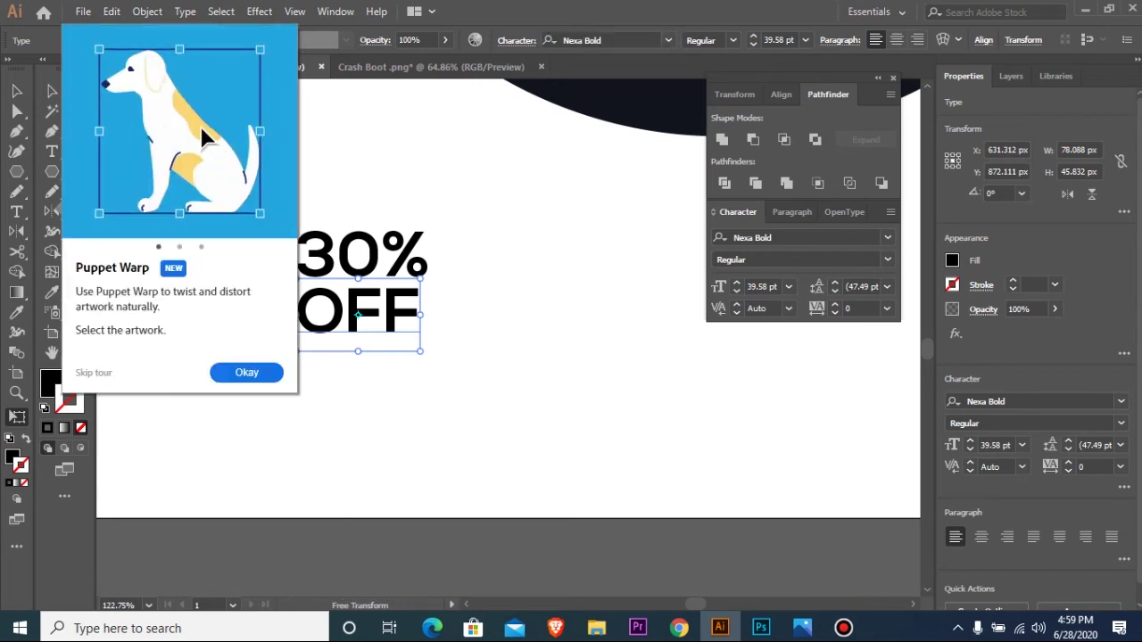
{"action": "left_click", "coordinate": [246, 372]}
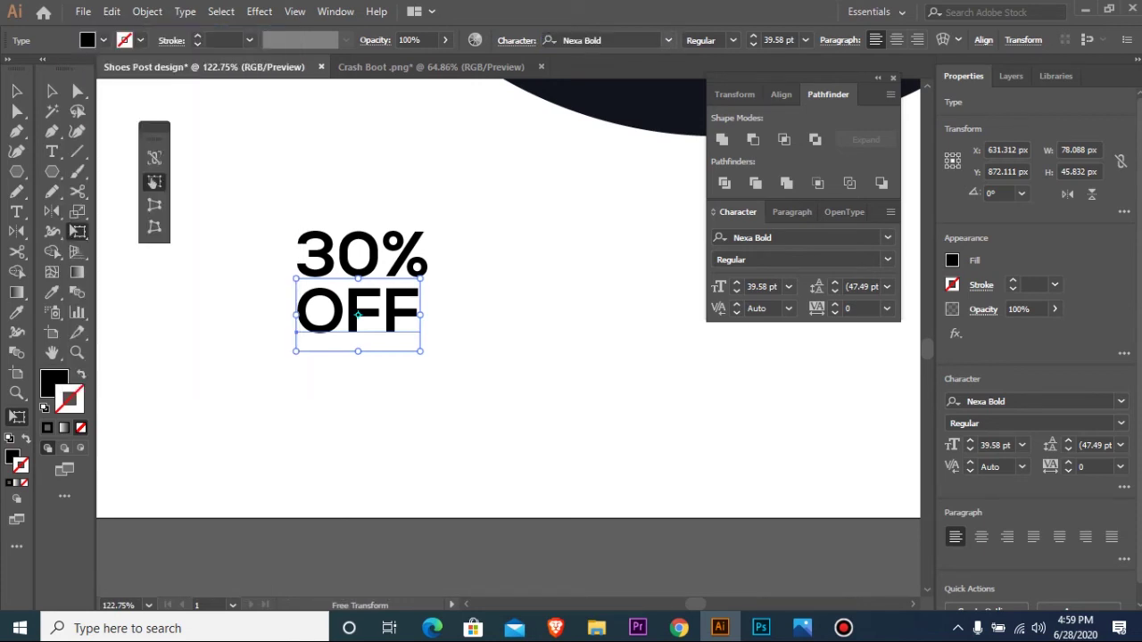
- Set the font of the "OFF" text to Nexa Light
{"action": "key", "text": "ctrl+alt+shift+m"}
{"action": "type", "text": "nexa"}
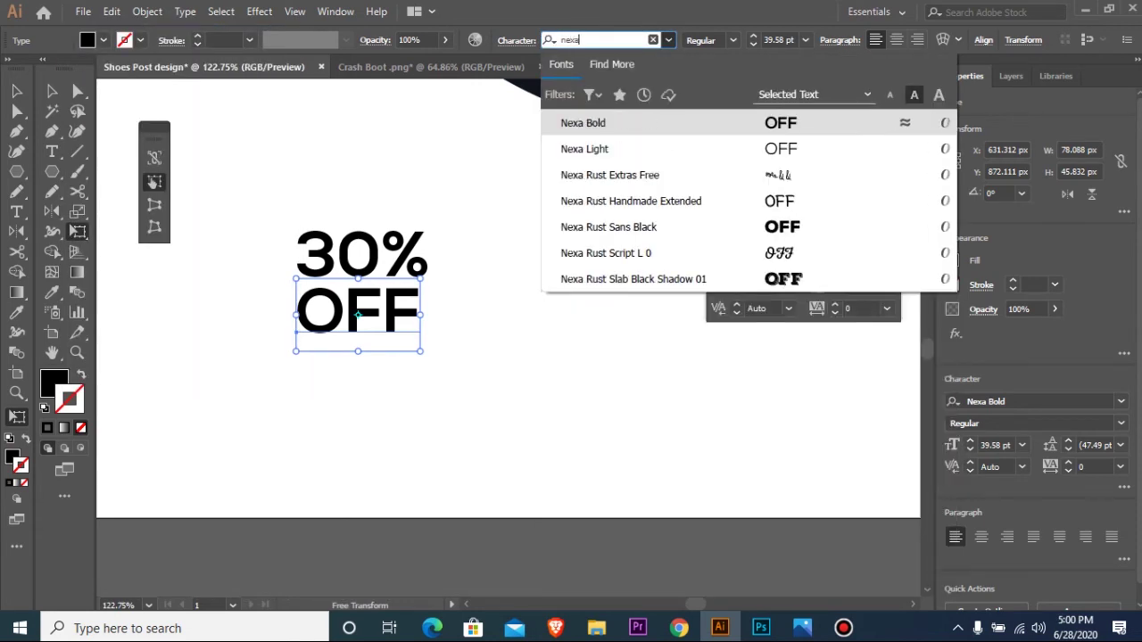
{"action": "key", "text": "Down"}
{"action": "key", "text": "Return"}
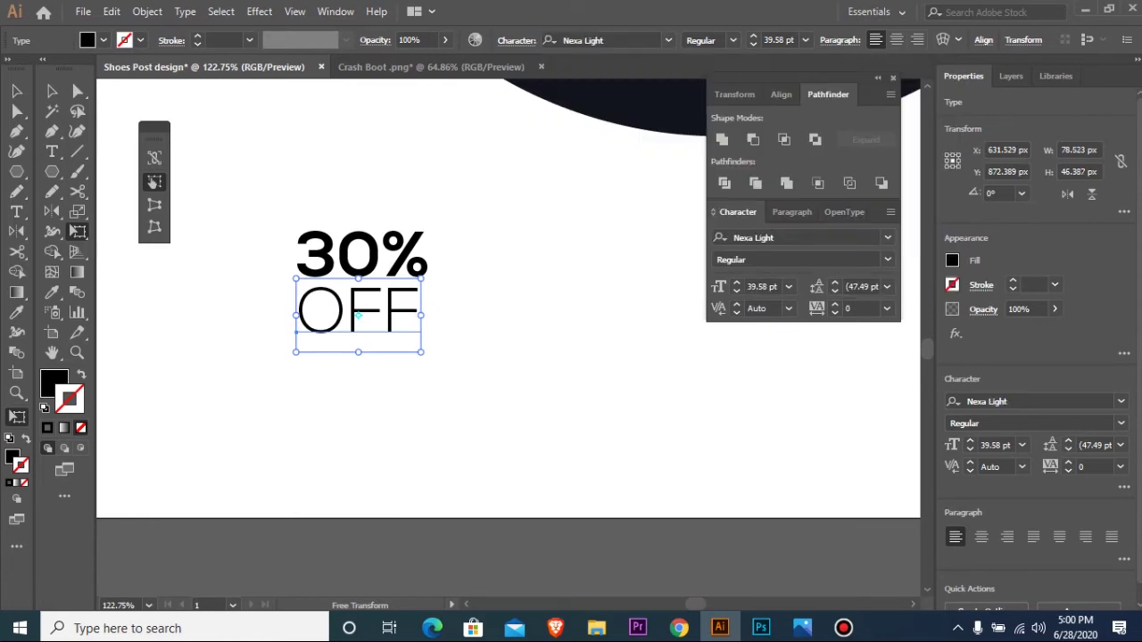
{"action": "key", "text": "v"}
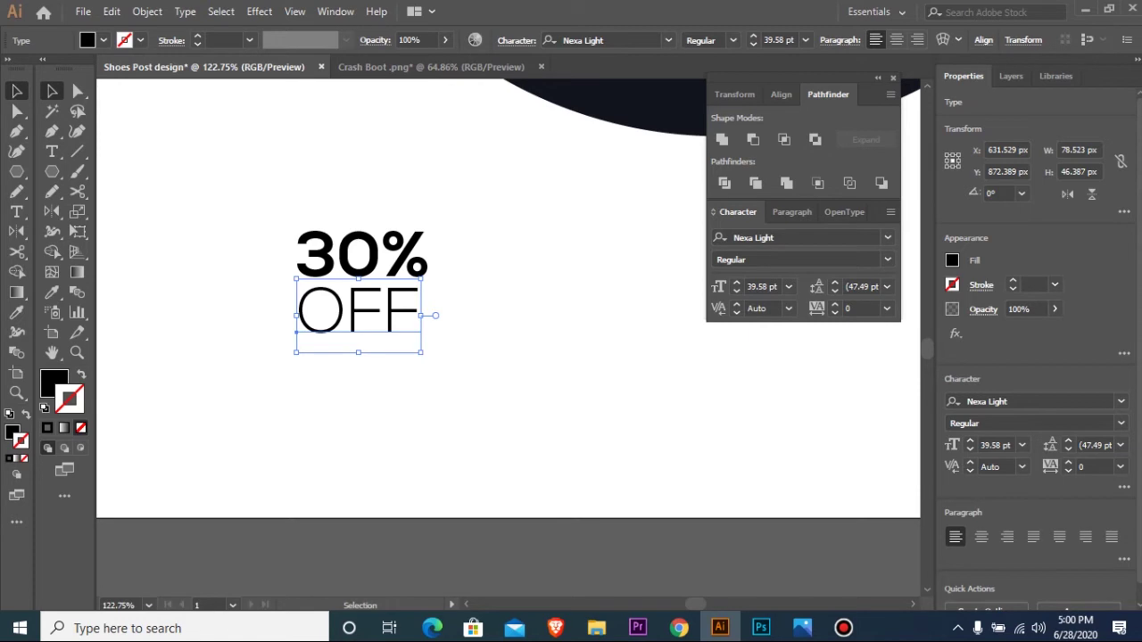
- Deselect the text, collapse the second toolbar to a single column and fit the artboard in view
{"action": "key", "text": "ctrl+shift+a"}
{"action": "key", "text": "ctrl+minus"}
{"action": "key", "text": "ctrl+minus"}
{"action": "key", "text": "ctrl+minus"}
{"action": "key", "text": "ctrl+minus"}
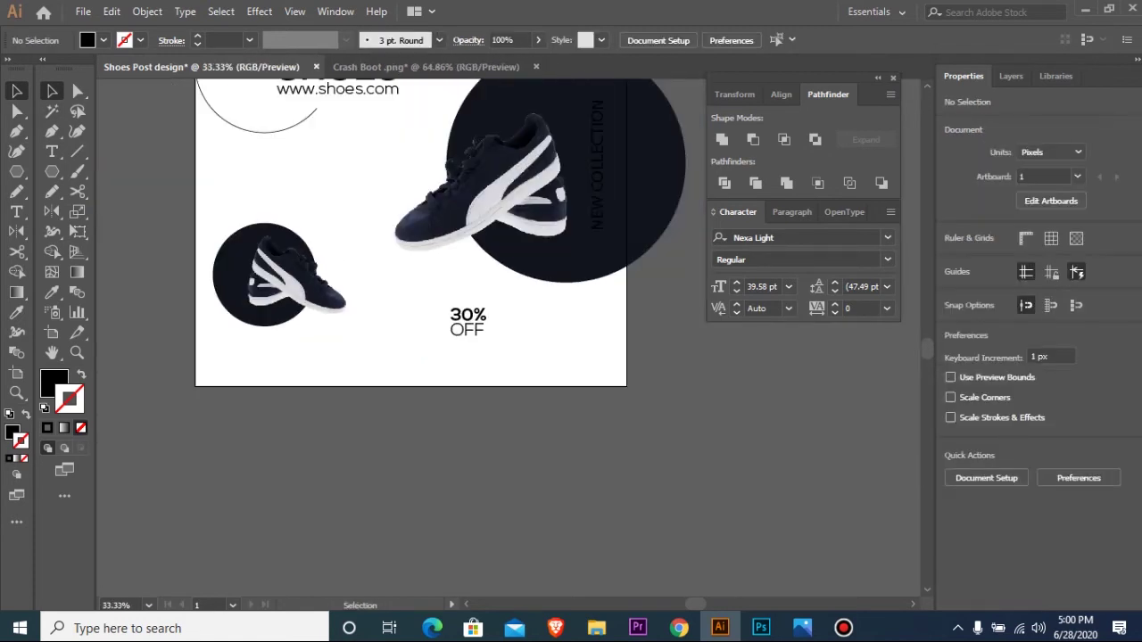
{"action": "left_click", "coordinate": [42, 59]}
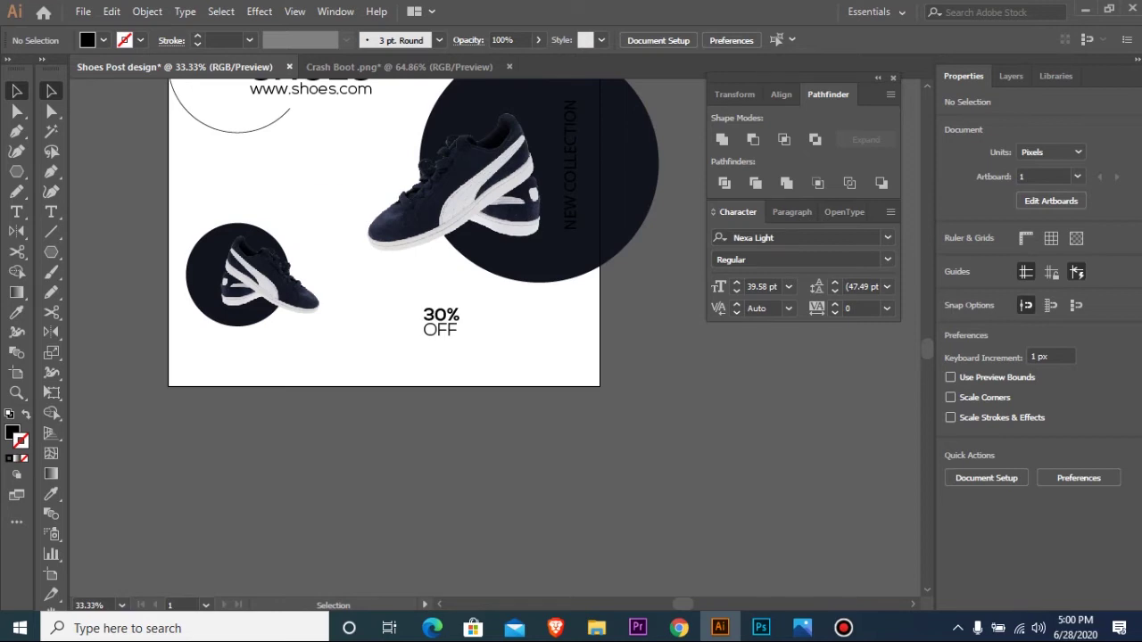
{"action": "key", "text": "ctrl+minus"}
{"action": "key", "text": "ctrl+minus"}
{"action": "key", "text": "ctrl+minus"}
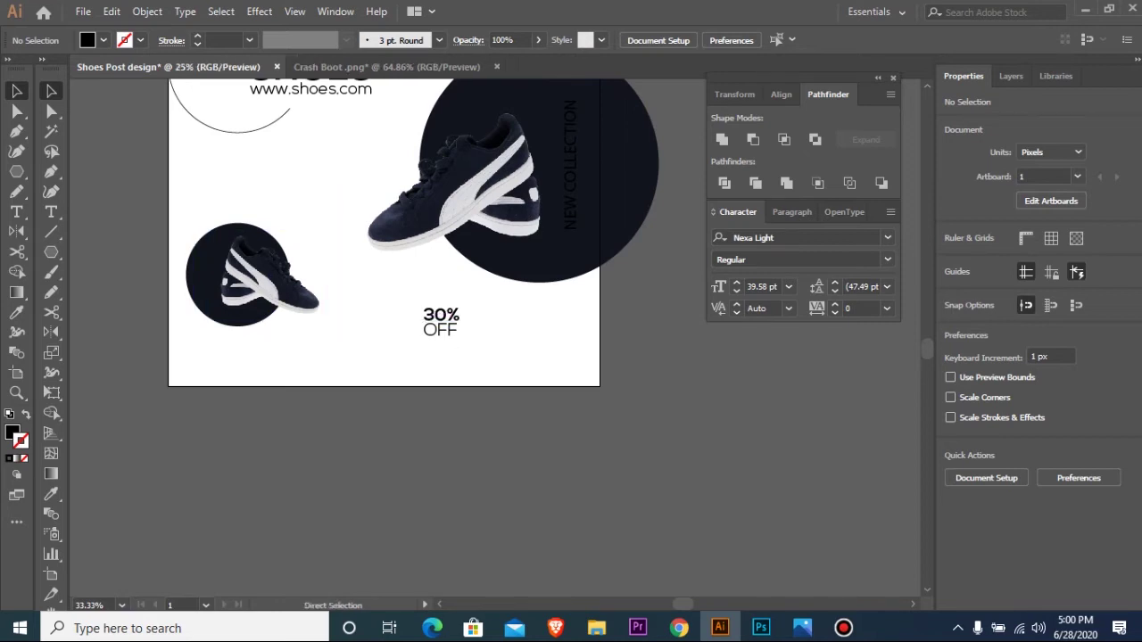
{"action": "key", "text": "ctrl+0"}
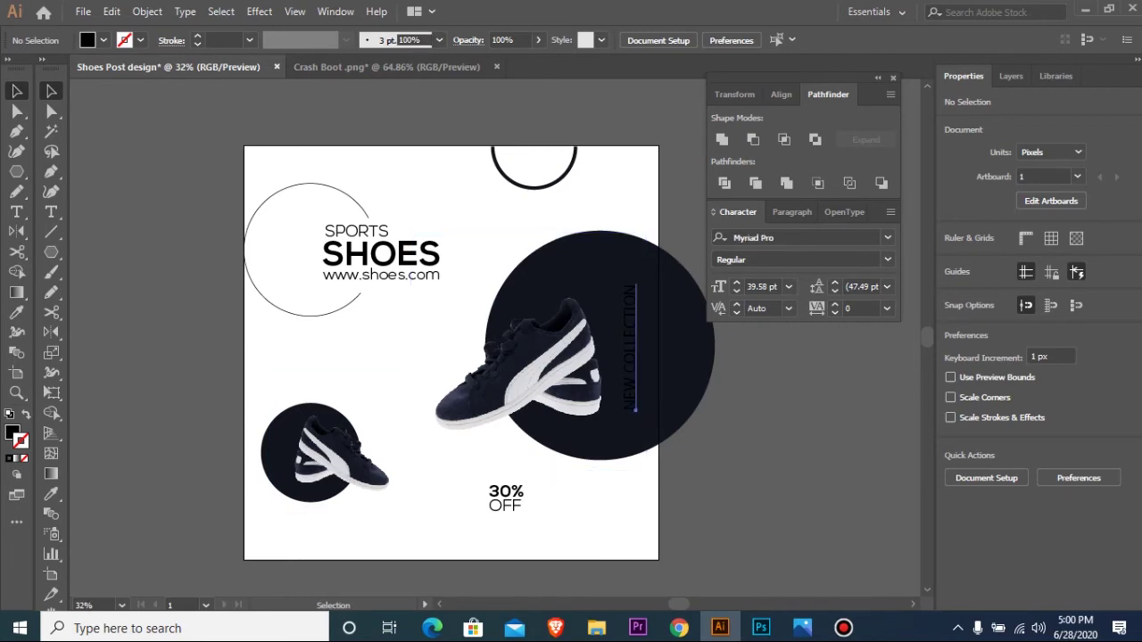
- Set the vertical "NEW COLLECTION" text's font to Nexa Light and give it a white fill with the Eyedropper
{"action": "left_click", "coordinate": [632, 357]}
{"action": "left_click", "coordinate": [604, 39]}
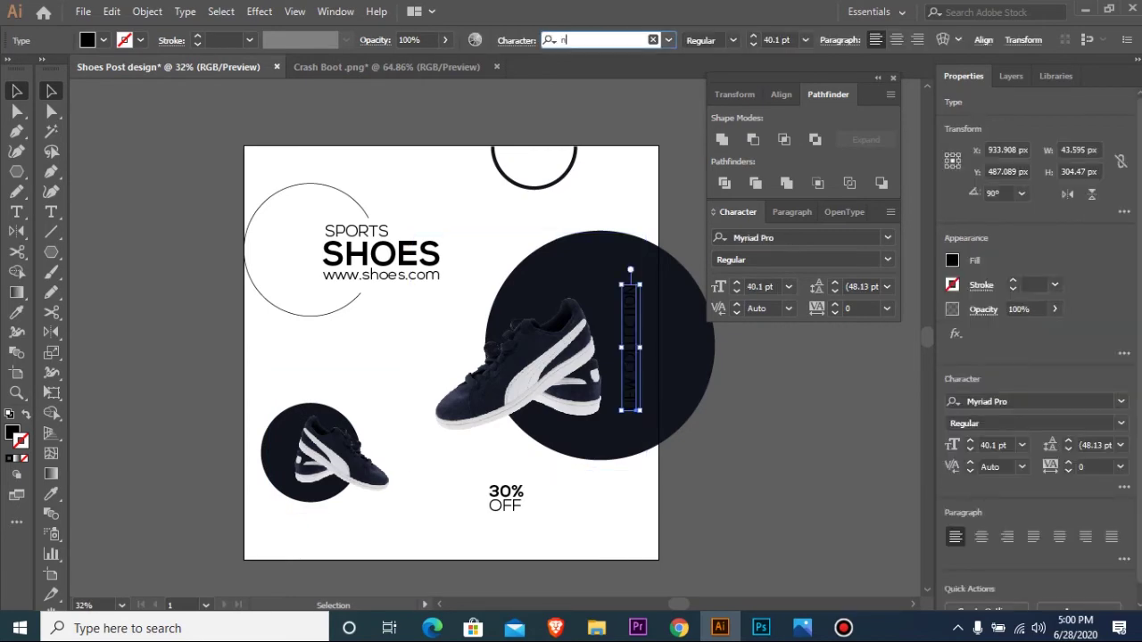
{"action": "type", "text": "nexa"}
{"action": "key", "text": "Down"}
{"action": "key", "text": "Return"}
{"action": "key", "text": "i"}
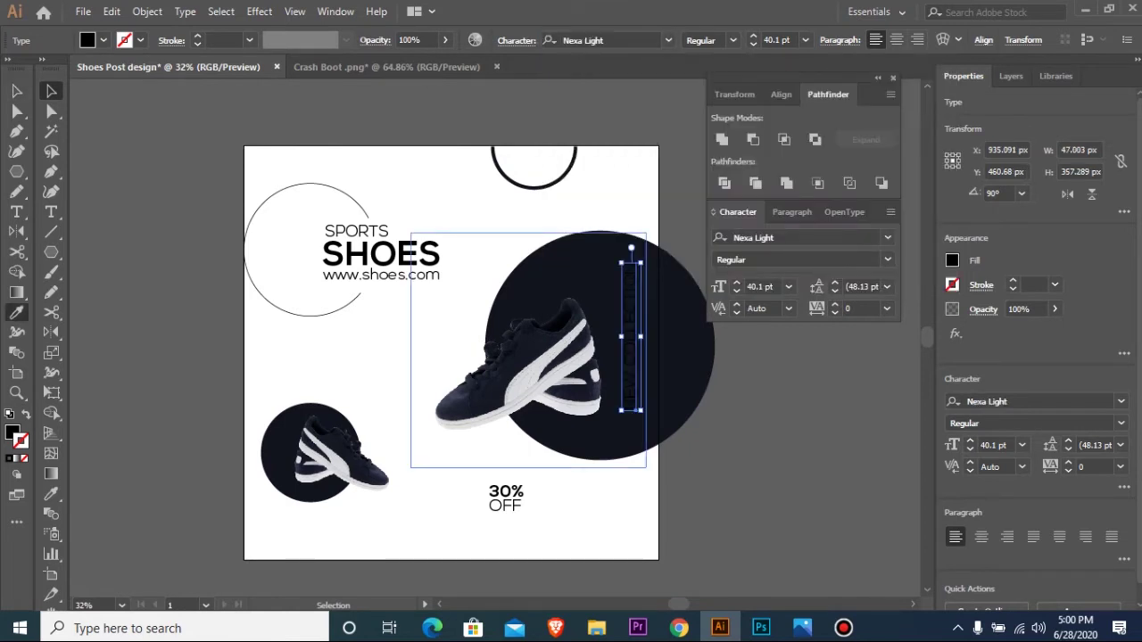
{"action": "left_click", "coordinate": [44, 99]}
{"action": "key", "text": "v"}
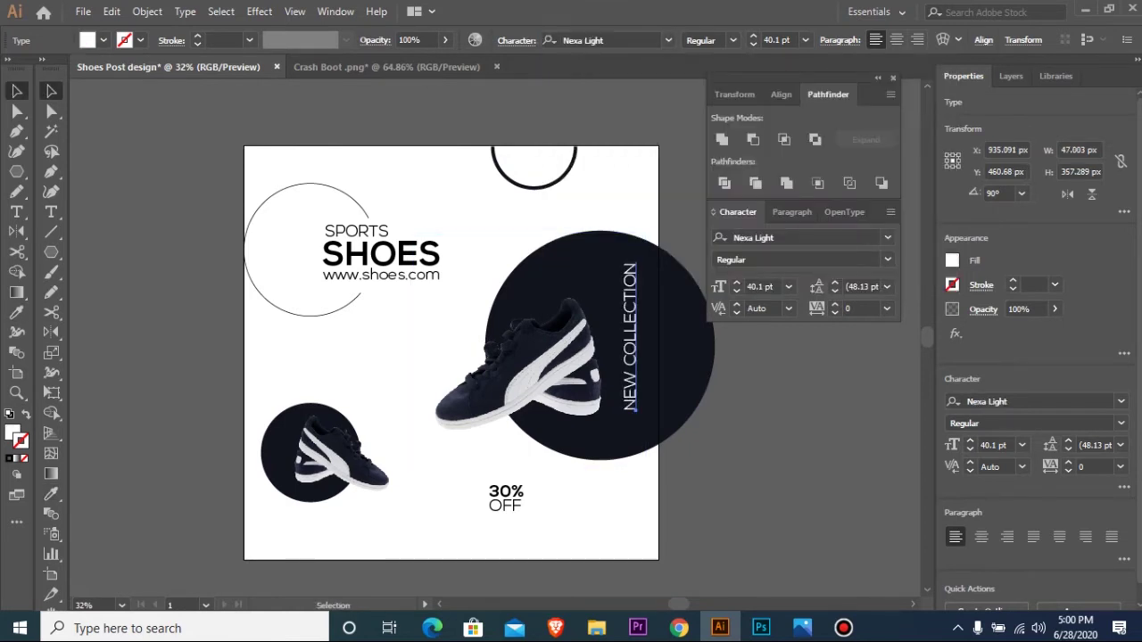
- Nudge the vertical "NEW COLLECTION" text down to about Y 491 px and deselect it
{"action": "key", "text": "Down"}
{"action": "key", "text": "Down"}
{"action": "key", "text": "Down"}
{"action": "key", "text": "Down"}
{"action": "key", "text": "Down"}
{"action": "key", "text": "Down"}
{"action": "key", "text": "Down"}
{"action": "key", "text": "Down"}
{"action": "key", "text": "Down"}
{"action": "key", "text": "Down"}
{"action": "key", "text": "Down"}
{"action": "key", "text": "Down"}
{"action": "key", "text": "Down"}
{"action": "key", "text": "Down"}
{"action": "key", "text": "Down"}
{"action": "key", "text": "Down"}
{"action": "key", "text": "Down"}
{"action": "key", "text": "Down"}
{"action": "key", "text": "Down"}
{"action": "key", "text": "Down"}
{"action": "key", "text": "Down"}
{"action": "key", "text": "Down"}
{"action": "key", "text": "Down"}
{"action": "key", "text": "Down"}
{"action": "key", "text": "Down"}
{"action": "key", "text": "Down"}
{"action": "key", "text": "Down"}
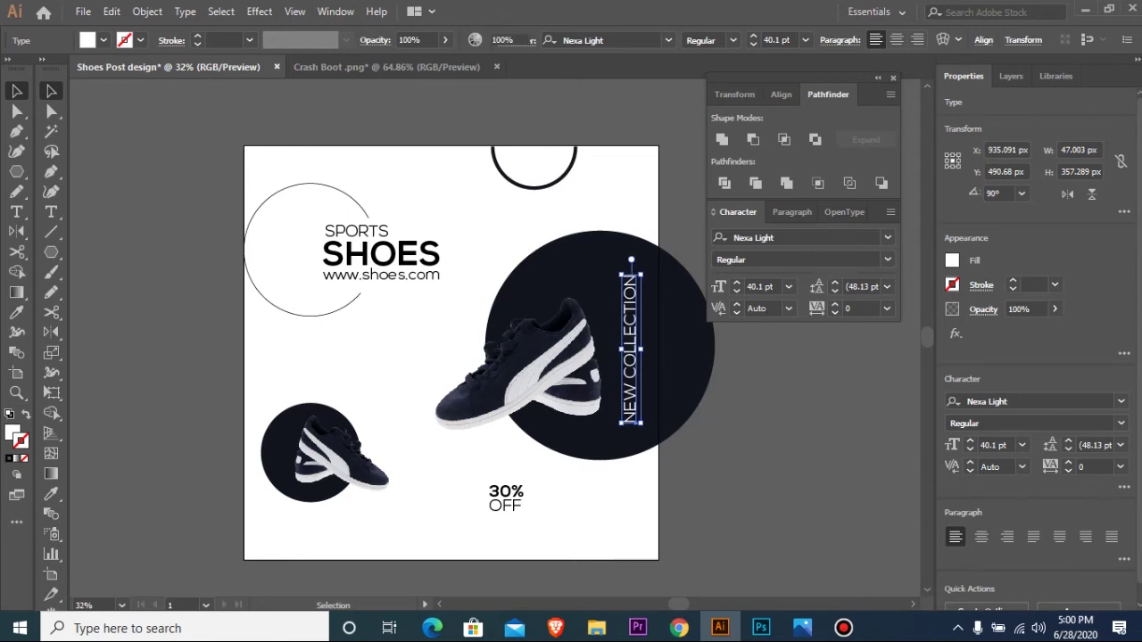
{"action": "key", "text": "ctrl+shift+a"}
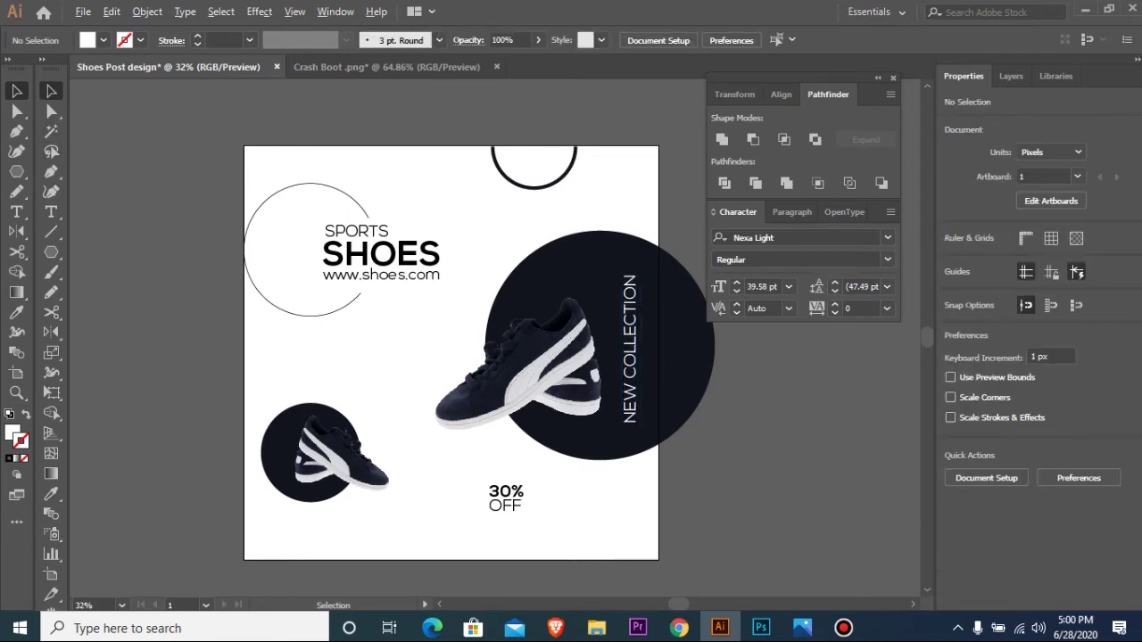
- Draw a 1000 x 1000 px rectangle covering the artboard and fill it with colour EBEBED
{"action": "left_click", "coordinate": [16, 171], "text": "alt"}
{"action": "left_click", "coordinate": [16, 171], "text": "alt"}
{"action": "left_click", "coordinate": [16, 171], "text": "alt"}
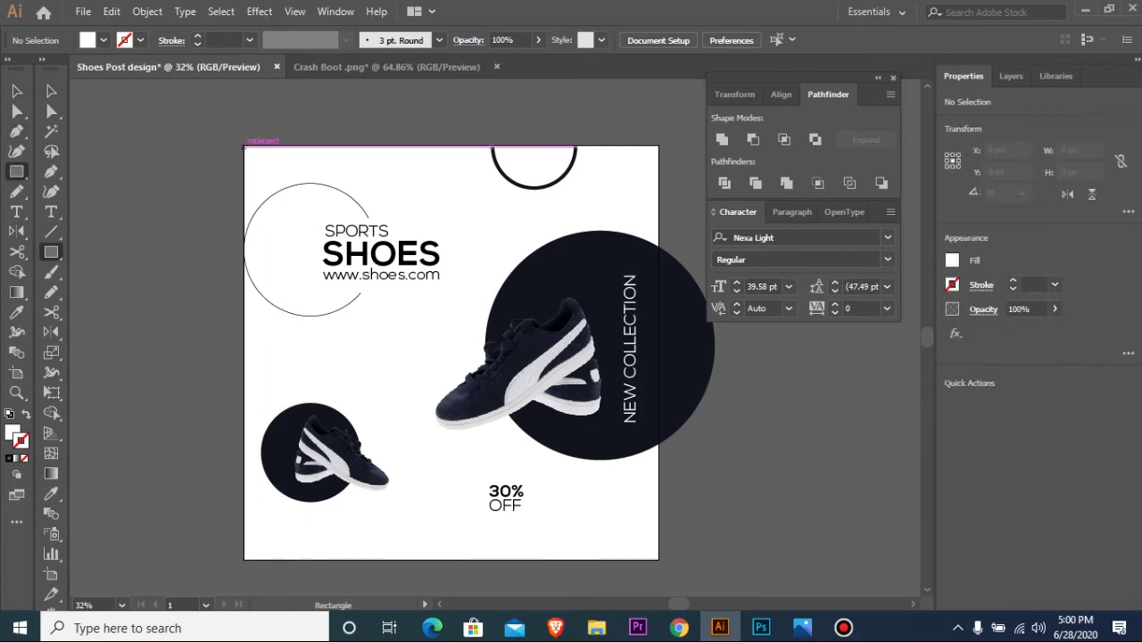
{"action": "left_click_drag", "start_coordinate": [243, 145], "coordinate": [659, 559]}
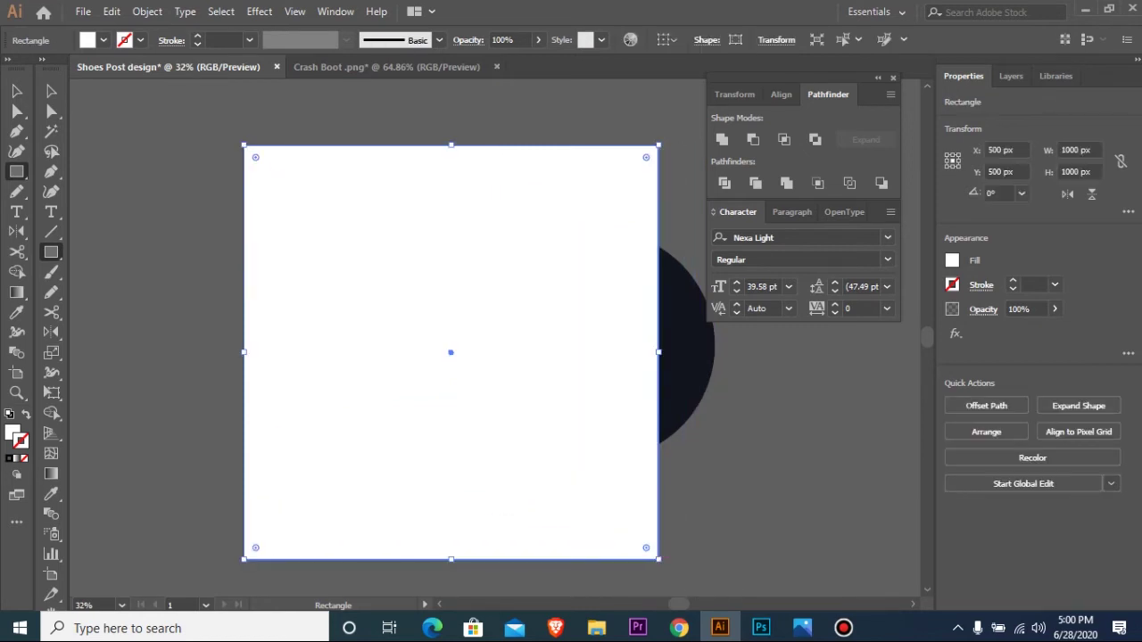
{"action": "double_click", "coordinate": [12, 433]}
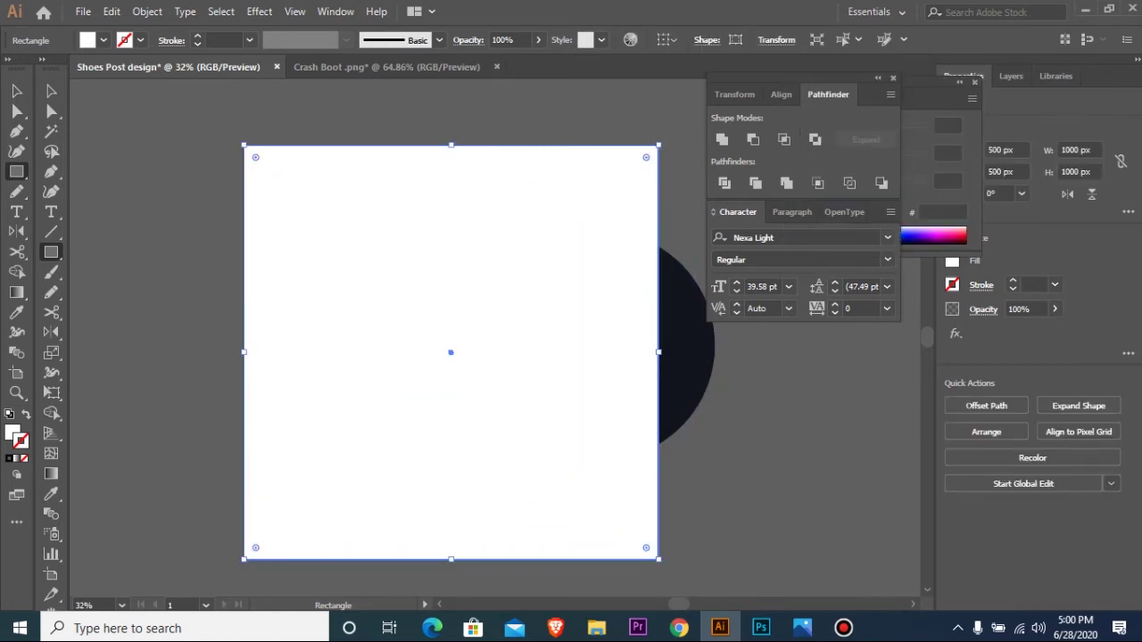
{"action": "type", "text": "EBEBED"}
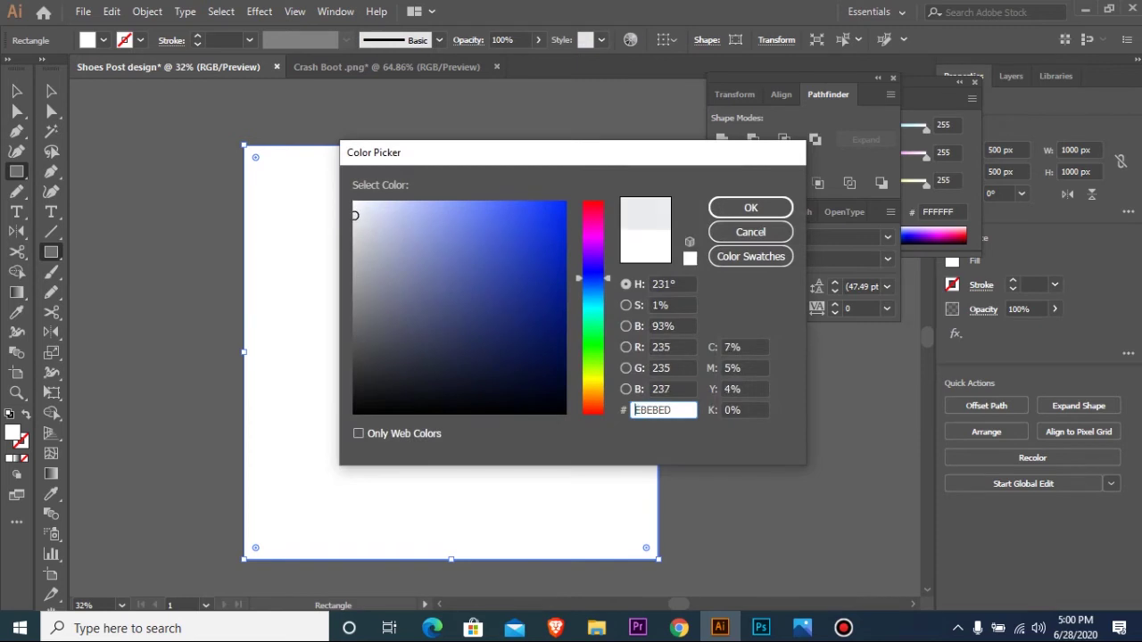
{"action": "left_click", "coordinate": [750, 207]}
{"action": "key", "text": "v"}
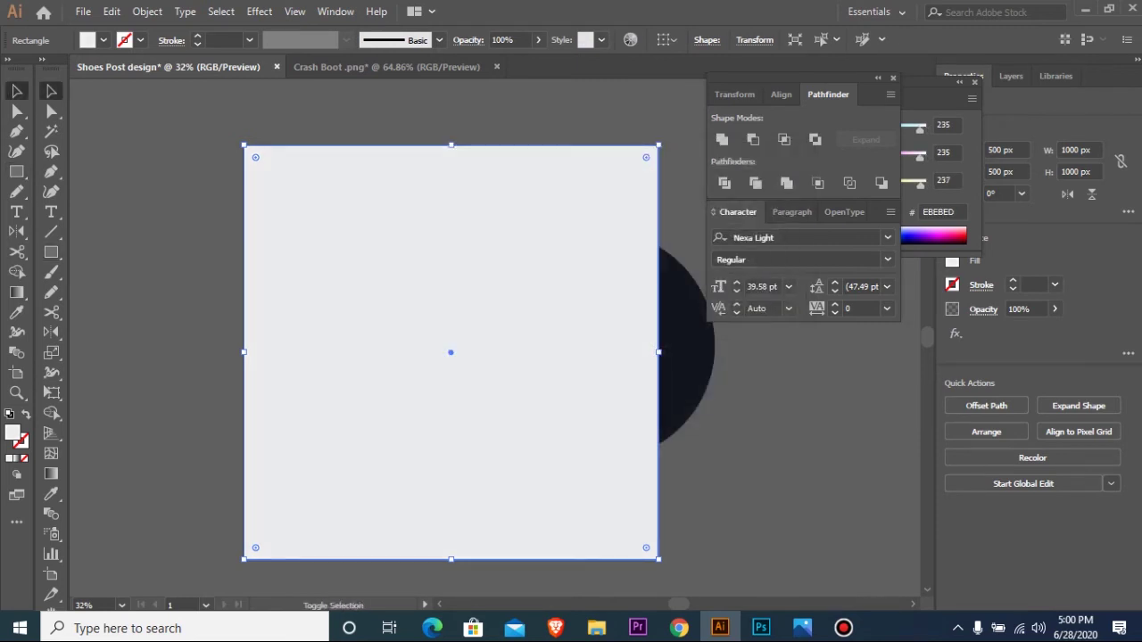
- Send the artboard-sized rectangle behind all other artwork and deselect it
{"action": "key", "text": "ctrl+shift+bracketleft"}
{"action": "key", "text": "ctrl+shift+a"}
{"action": "key", "text": "ctrl+minus"}
{"action": "key", "text": "ctrl+minus"}
{"action": "key", "text": "ctrl+minus"}
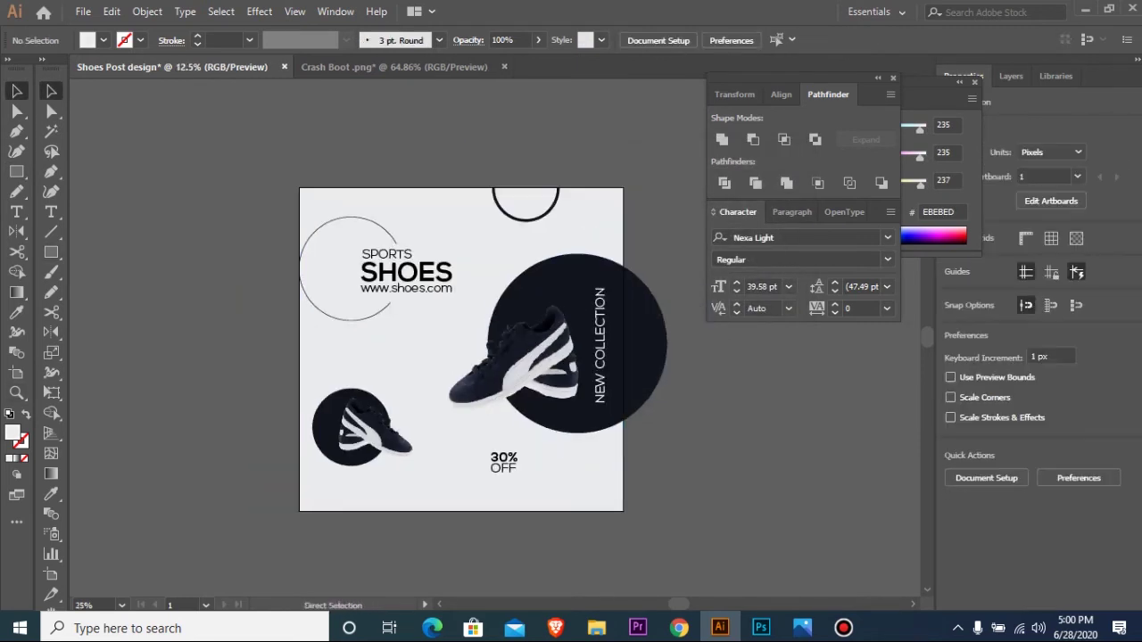
- Review the overall post layout against the light grey background
{"action": "left_click_drag", "start_coordinate": [275, 213], "coordinate": [695, 454]}
{"action": "key", "text": "ctrl+0"}
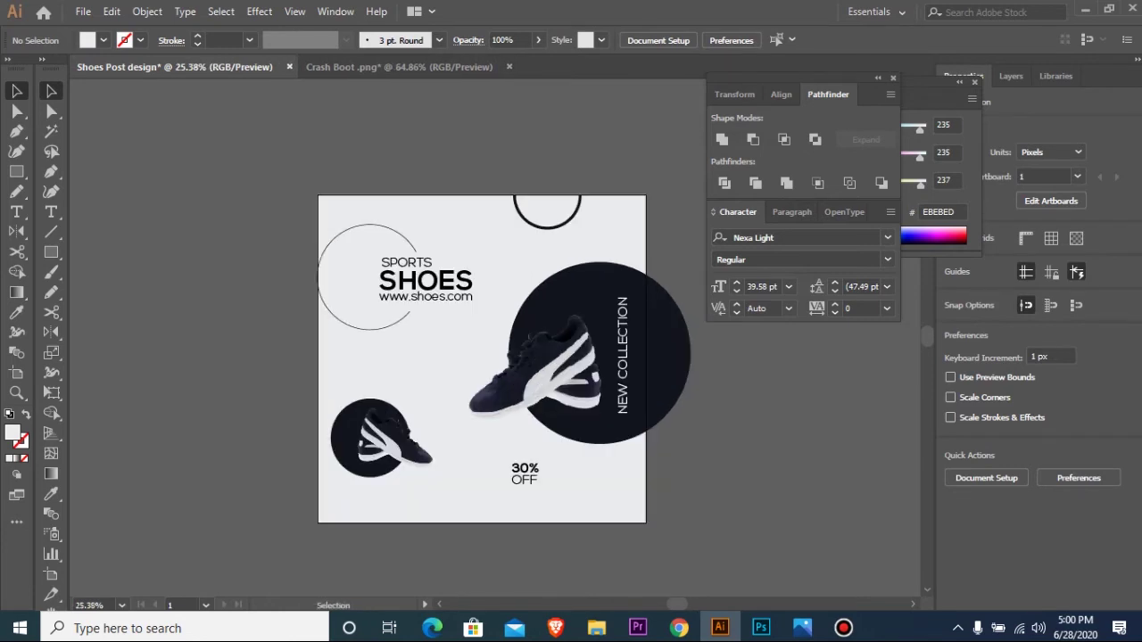
{"action": "left_click_drag", "start_coordinate": [325, 411], "coordinate": [744, 521]}
{"action": "key", "text": "ctrl+minus"}
{"action": "key", "text": "ctrl+minus"}
{"action": "key", "text": "ctrl+minus"}
{"action": "key", "text": "ctrl+minus"}
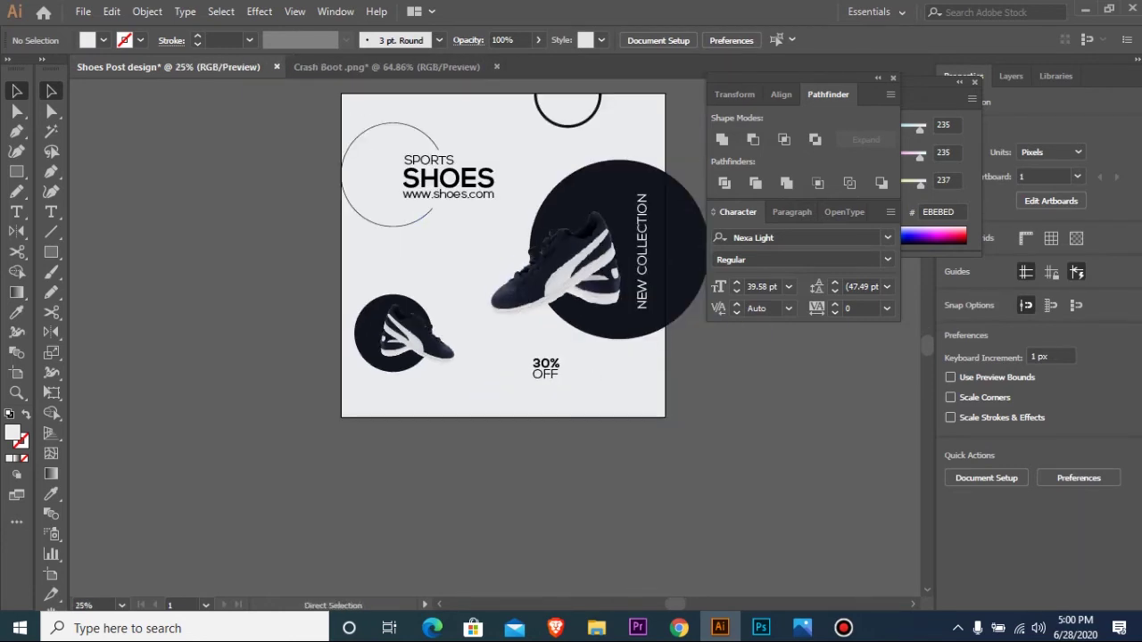
{"action": "key", "text": "ctrl+0"}
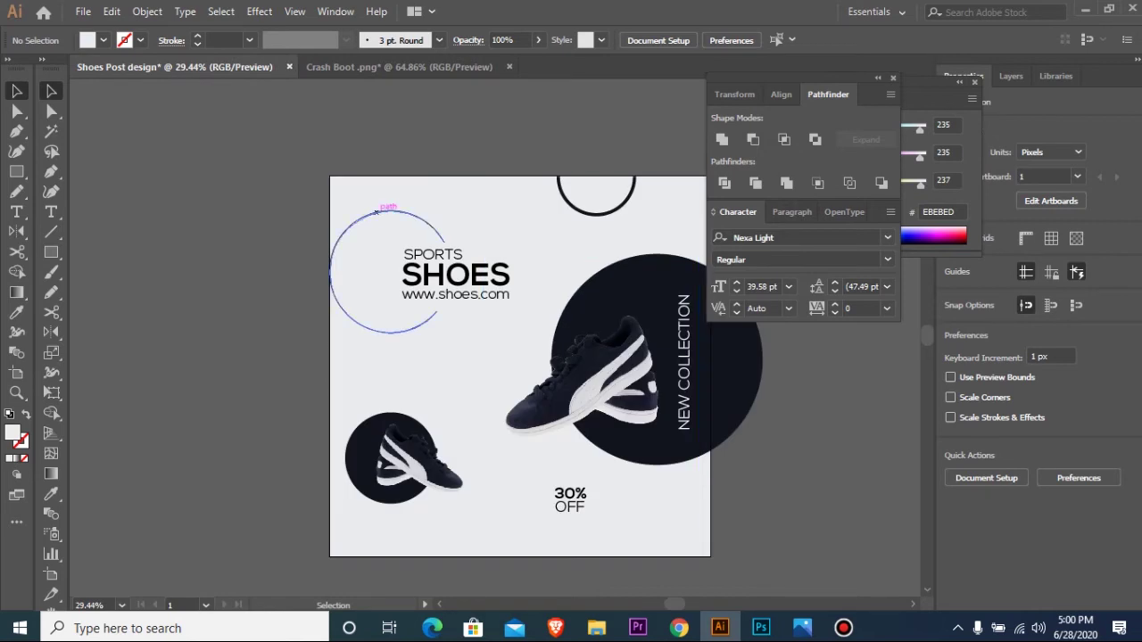
- Place the thin open circle outline at the "30% OFF" text, scale it to about 103 x 110 px and move it to about X 583, Y 846 px
{"action": "left_click", "coordinate": [384, 210]}
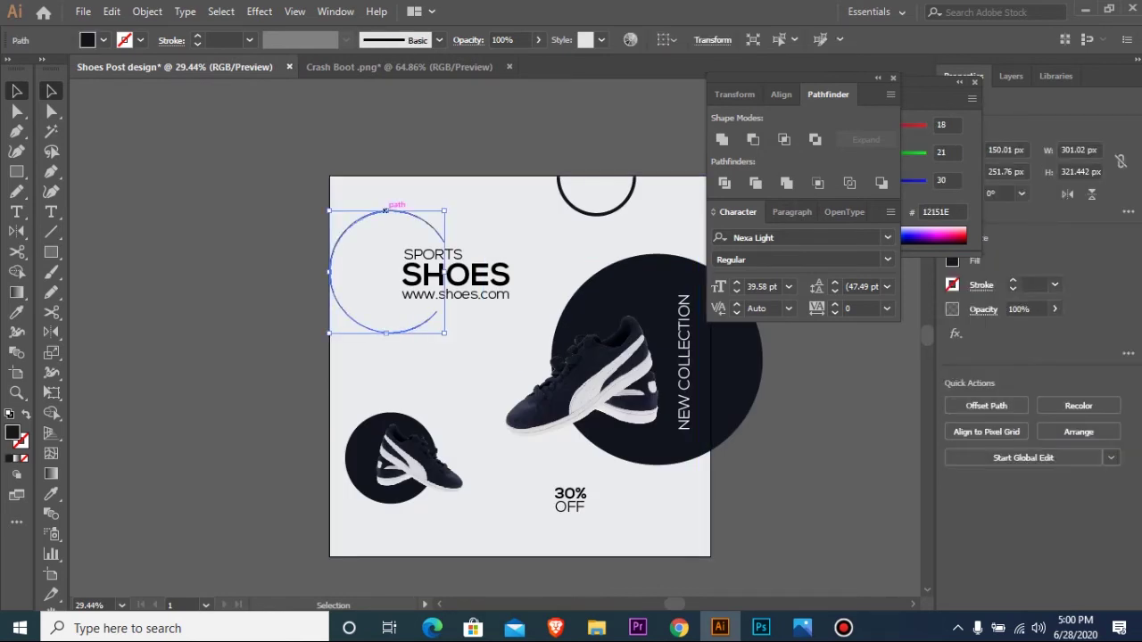
{"action": "key", "text": "ctrl+space"}
{"action": "left_click_drag", "start_coordinate": [449, 431], "coordinate": [678, 512]}
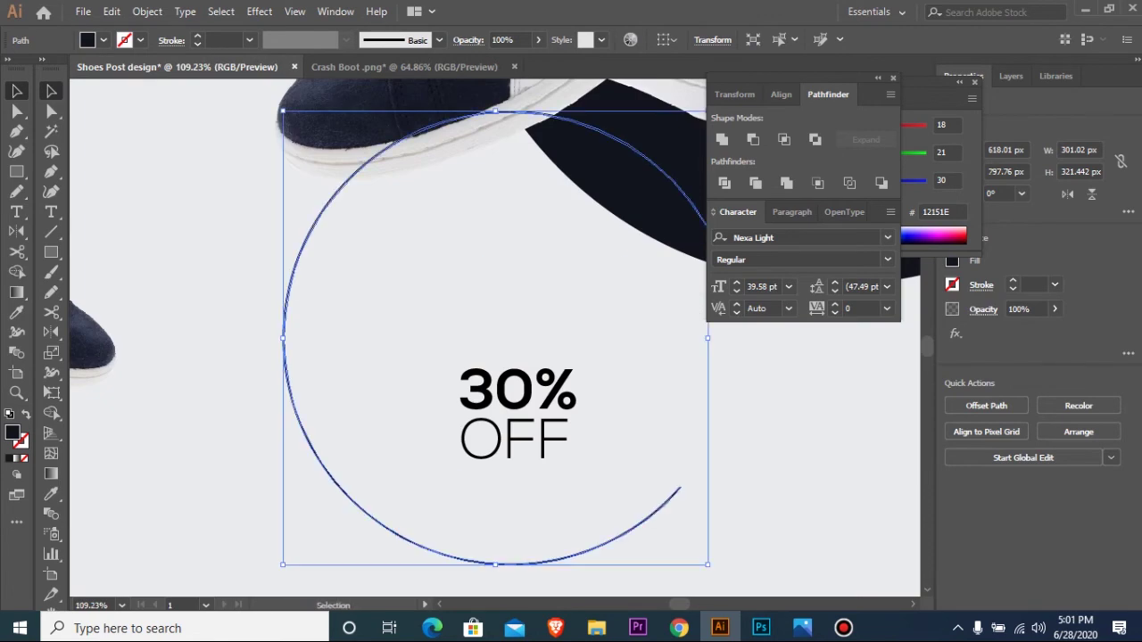
{"action": "left_click_drag", "start_coordinate": [709, 563], "coordinate": [593, 591]}
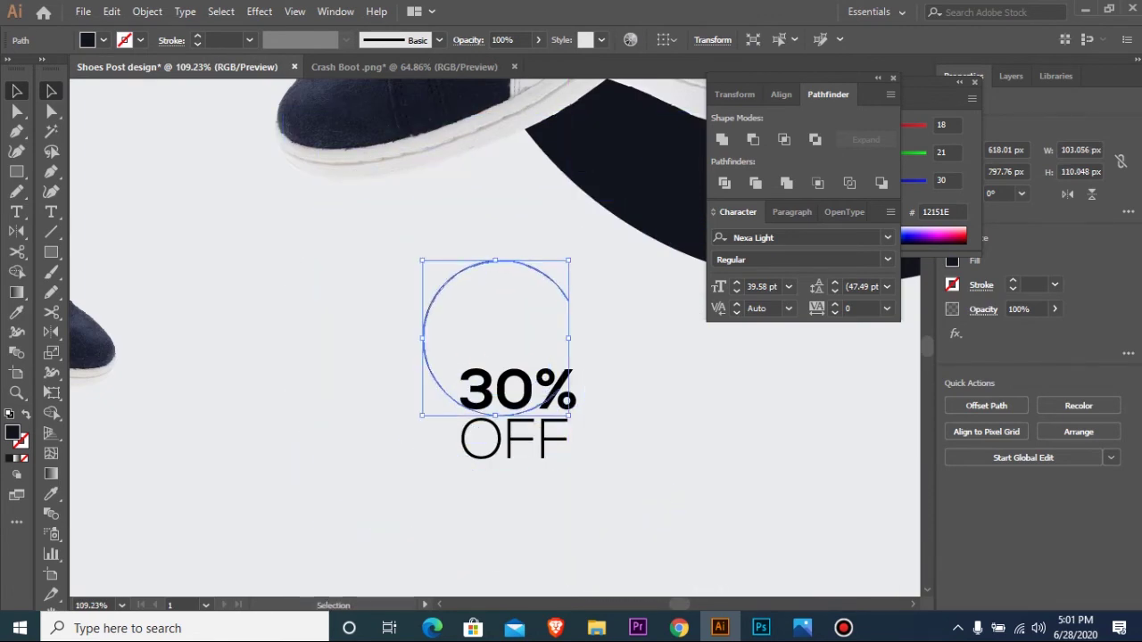
{"action": "mouse_move", "coordinate": [443, 390]}
{"action": "left_mouse_down"}
{"action": "mouse_move", "coordinate": [451, 397]}
{"action": "mouse_move", "coordinate": [377, 446]}
{"action": "mouse_move", "coordinate": [411, 406]}
{"action": "mouse_move", "coordinate": [444, 406]}
{"action": "left_mouse_up"}
- Reflect the small open circle outline across the vertical axis
{"action": "right_click", "coordinate": [392, 454]}
{"action": "mouse_move", "coordinate": [464, 352]}
{"action": "left_click", "coordinate": [609, 413]}
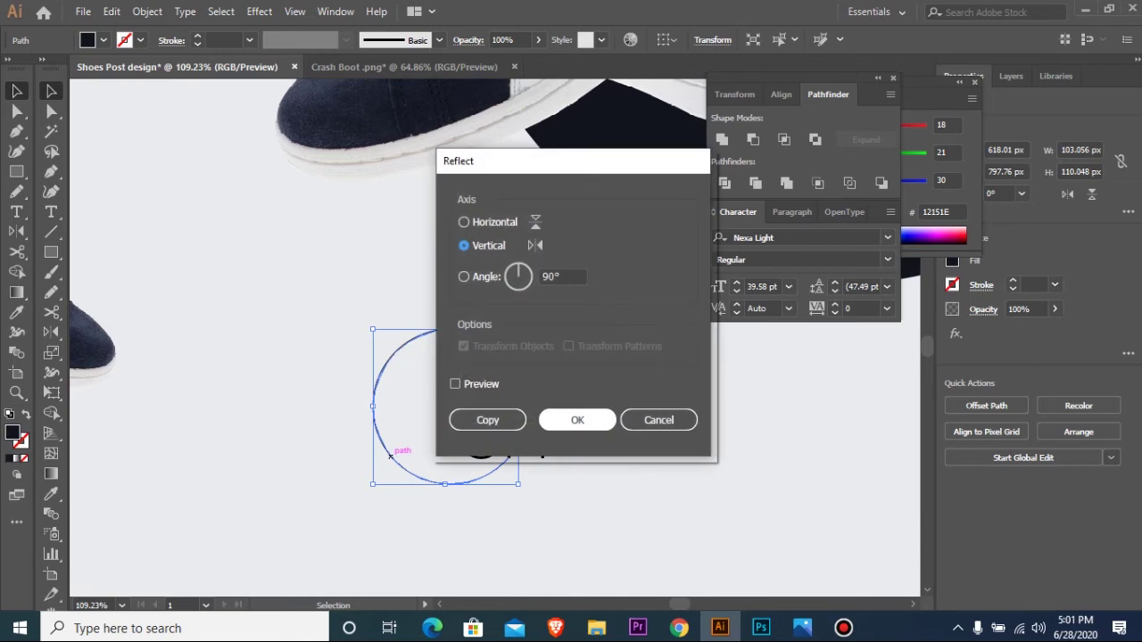
{"action": "key", "text": "Return"}
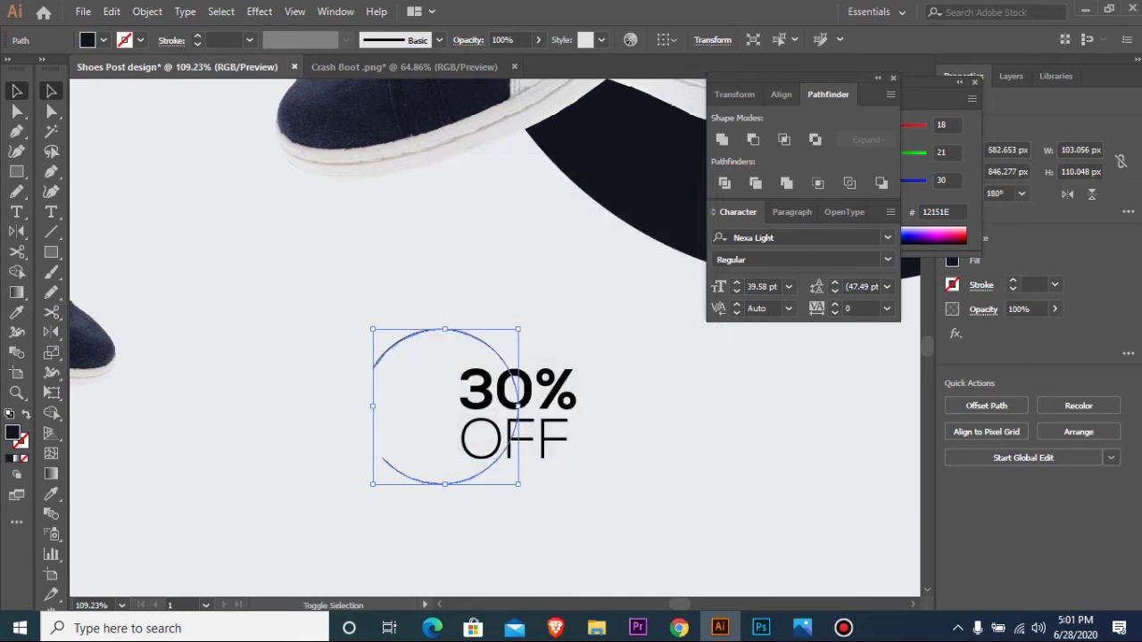
- Enlarge the small open circle outline to about 124 x 133 px and move it to about X 662, Y 846 px around "30% OFF"
{"action": "left_click_drag", "start_coordinate": [519, 483], "coordinate": [533, 499]}
{"action": "key", "text": "Right"}
{"action": "key", "text": "Right"}
{"action": "key", "text": "Right"}
{"action": "key", "text": "Right"}
{"action": "key", "text": "Right"}
{"action": "key", "text": "Right"}
{"action": "key", "text": "Right"}
{"action": "key", "text": "Right"}
{"action": "key", "text": "Right"}
{"action": "key", "text": "Right"}
{"action": "key", "text": "Right"}
{"action": "key", "text": "Right"}
{"action": "key", "text": "Right"}
{"action": "key", "text": "Right"}
{"action": "key", "text": "Right"}
{"action": "key", "text": "Right"}
{"action": "key", "text": "Right"}
{"action": "key", "text": "Right"}
{"action": "key", "text": "Right"}
{"action": "key", "text": "Right"}
{"action": "left_click_drag", "start_coordinate": [567, 500], "coordinate": [646, 499]}
- Add the text "SHOP NOW" below the small shoe circle, near the lower edge of the post
{"action": "key", "text": "ctrl+minus"}
{"action": "key", "text": "ctrl+minus"}
{"action": "key", "text": "ctrl+minus"}
{"action": "key", "text": "ctrl+minus"}
{"action": "key", "text": "ctrl+minus"}
{"action": "key", "text": "ctrl+minus"}
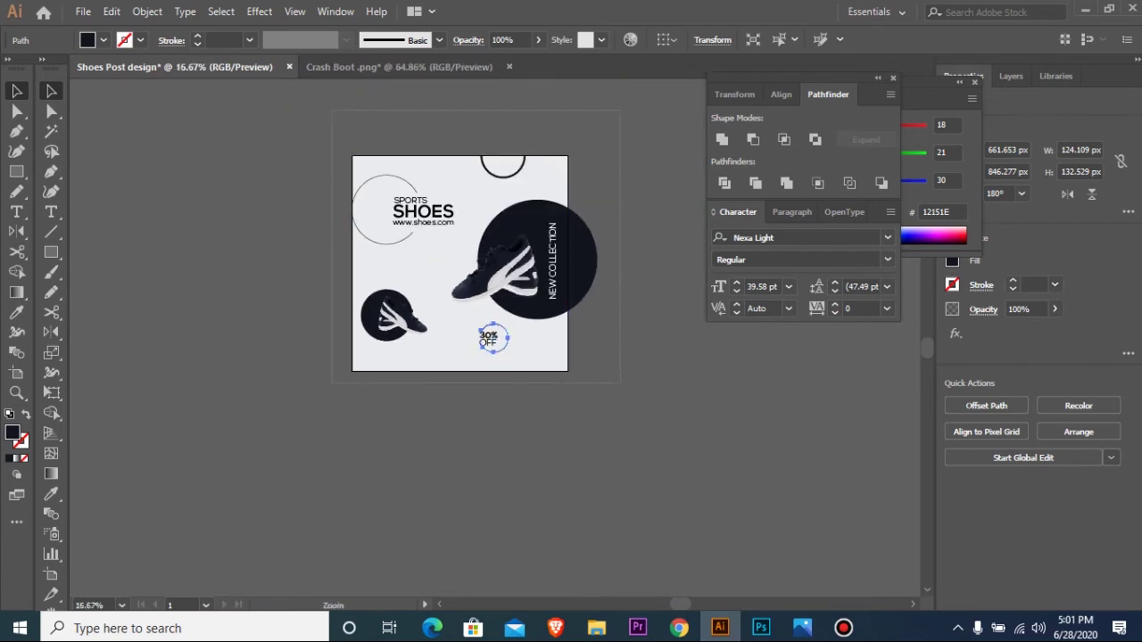
{"action": "key", "text": "ctrl+0"}
{"action": "left_click_drag", "start_coordinate": [217, 459], "coordinate": [528, 612]}
{"action": "key", "text": "t"}
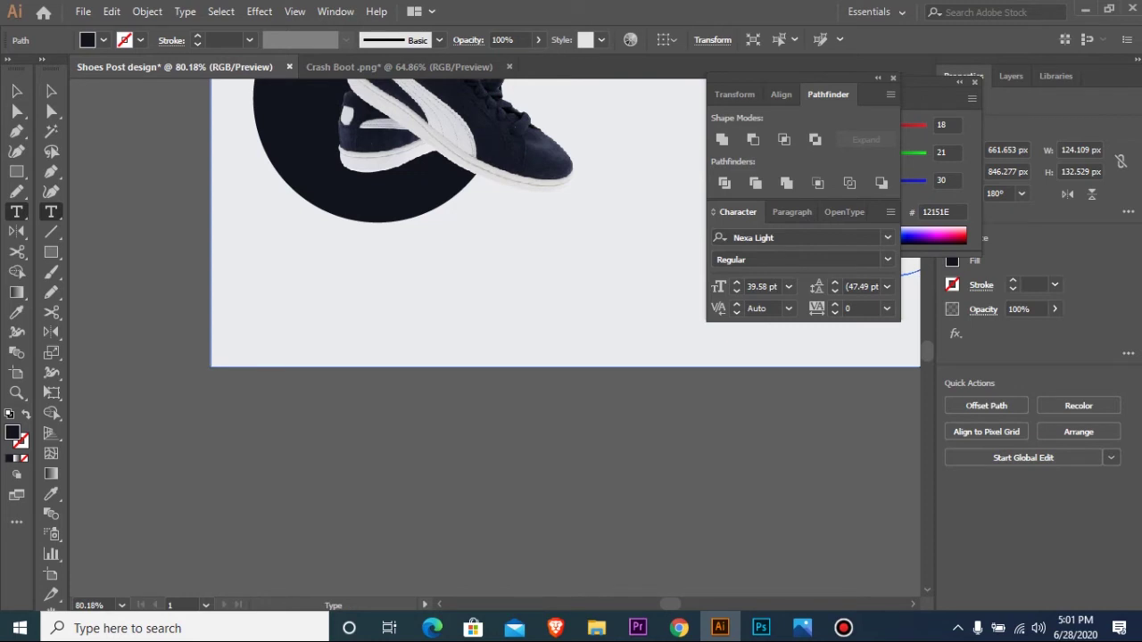
{"action": "left_click", "coordinate": [348, 317]}
{"action": "type", "text": "SH"}
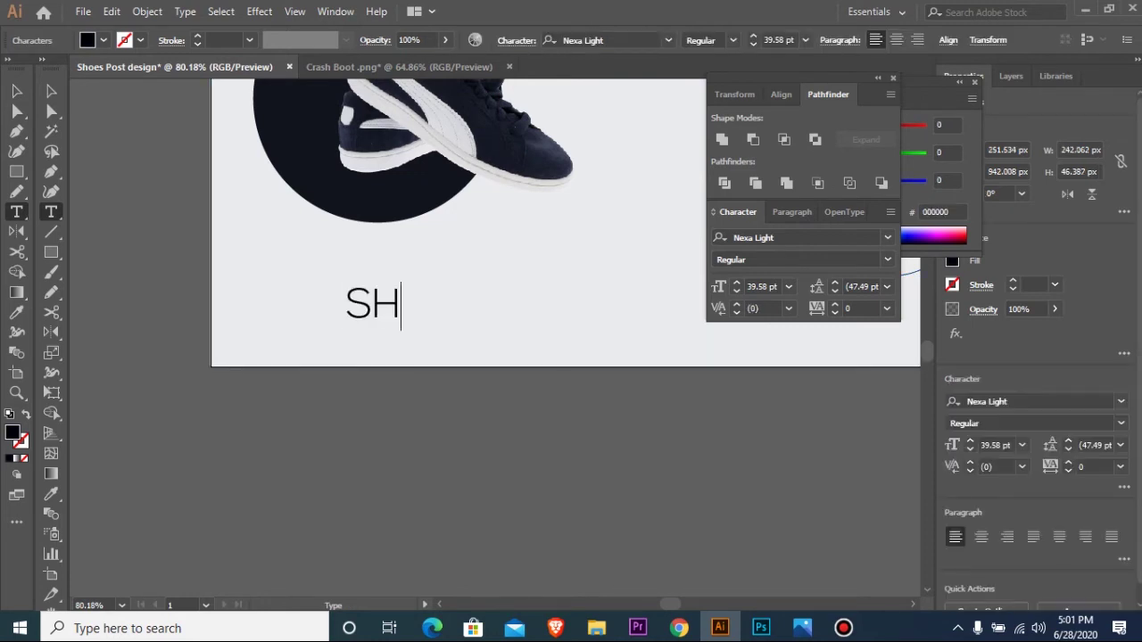
{"action": "type", "text": "OP NOW"}
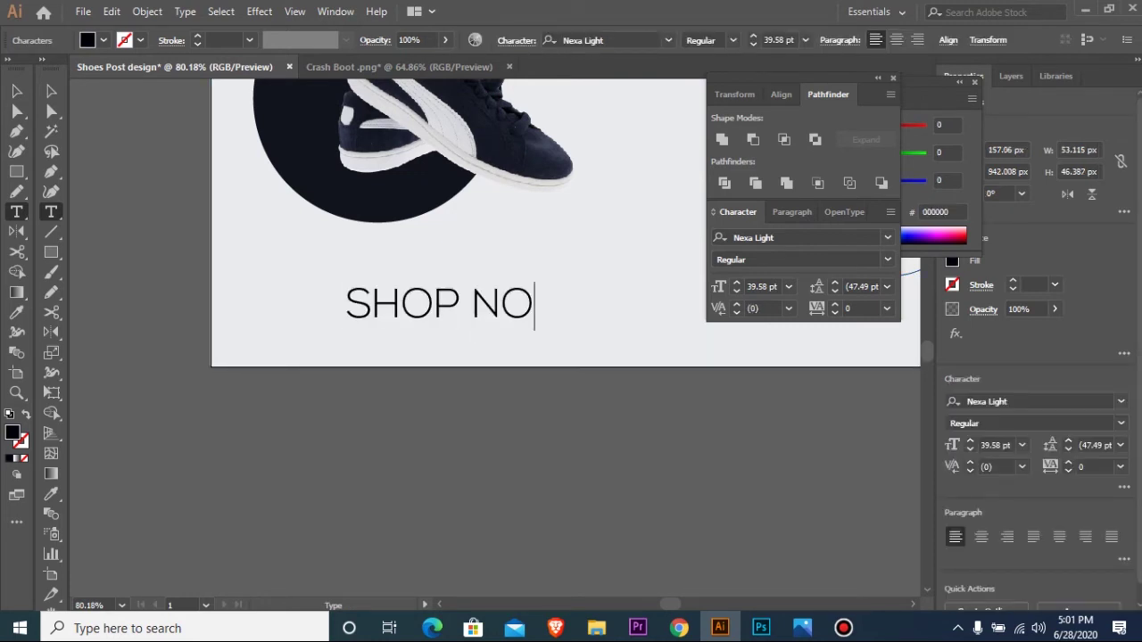
- Set the font of the "SHOP NOW" text to Nexa Bold
{"action": "key", "text": "ctrl+a"}
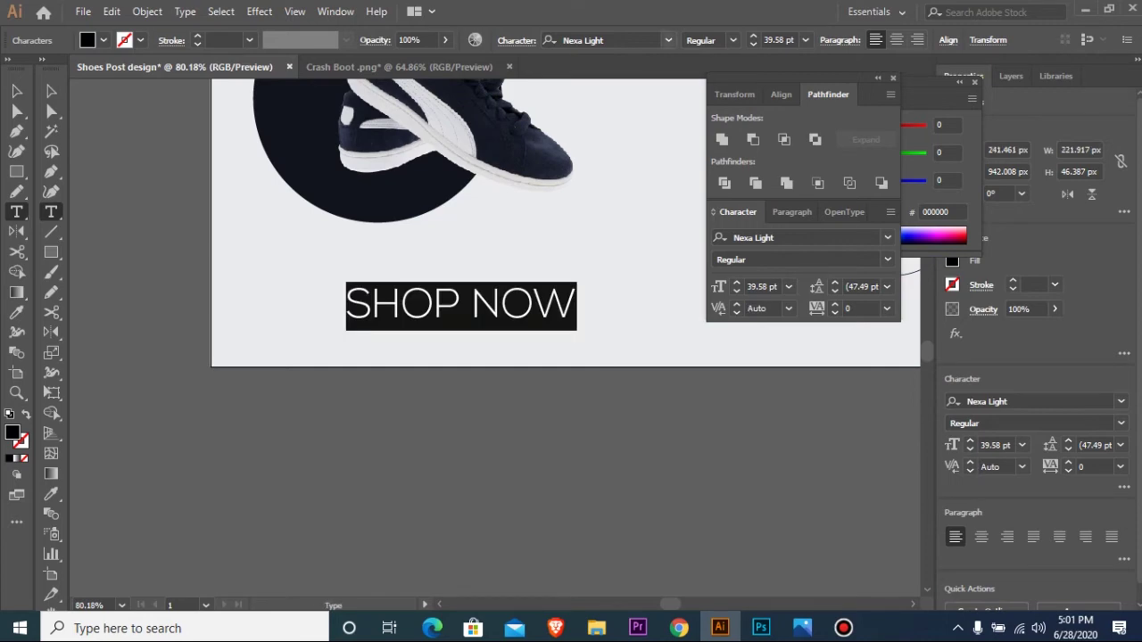
{"action": "key", "text": "ctrl+alt+shift+m"}
{"action": "type", "text": "Ne"}
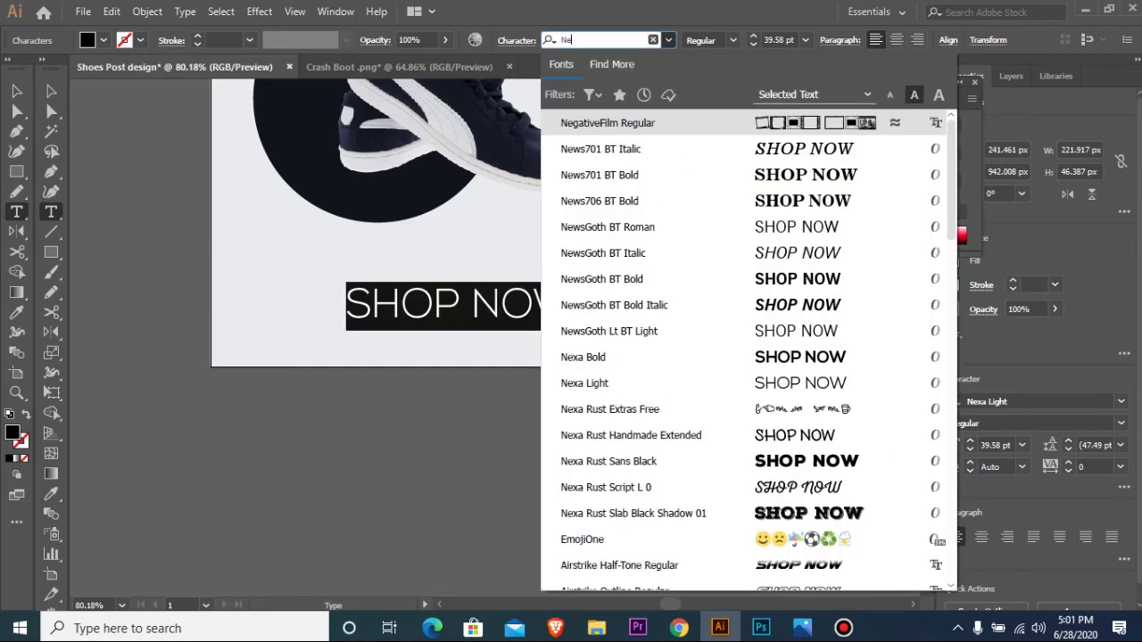
{"action": "type", "text": "xa"}
{"action": "key", "text": "Return"}
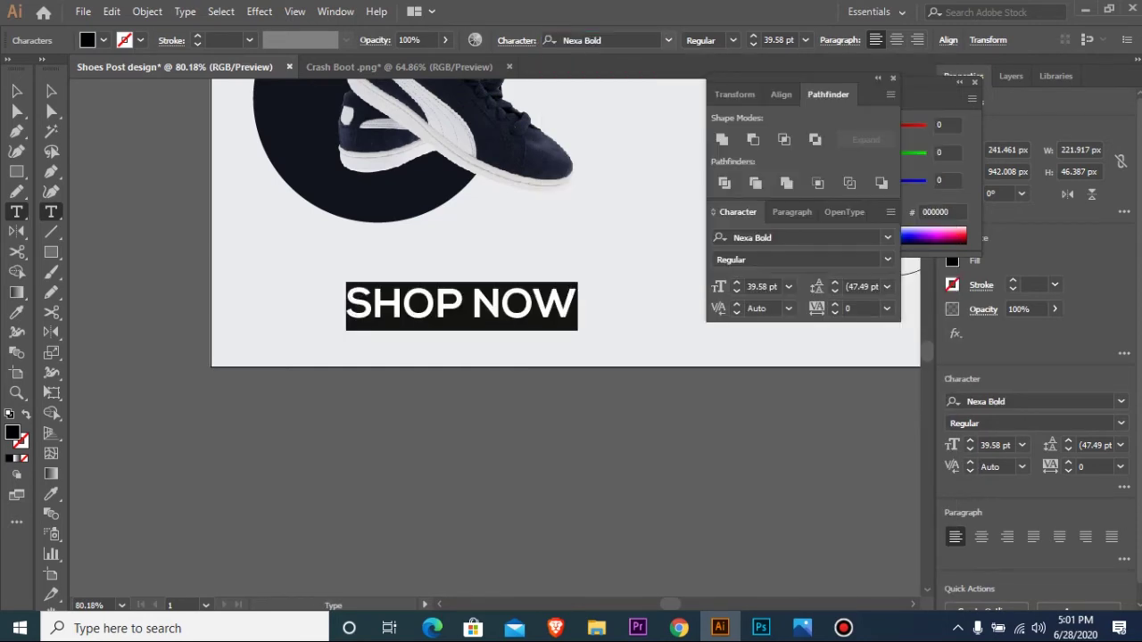
{"action": "key", "text": "Escape"}
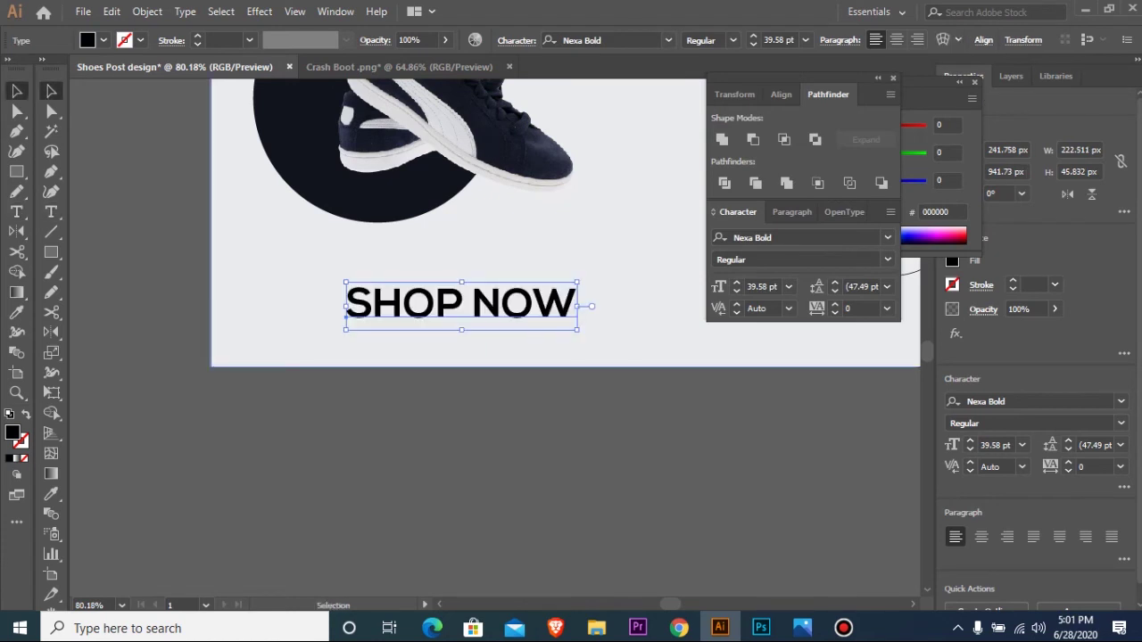
- Set the "SHOP NOW" text size to 25 pt, move it to about X 303, Y 942 px and deselect it
{"action": "left_click", "coordinate": [780, 40]}
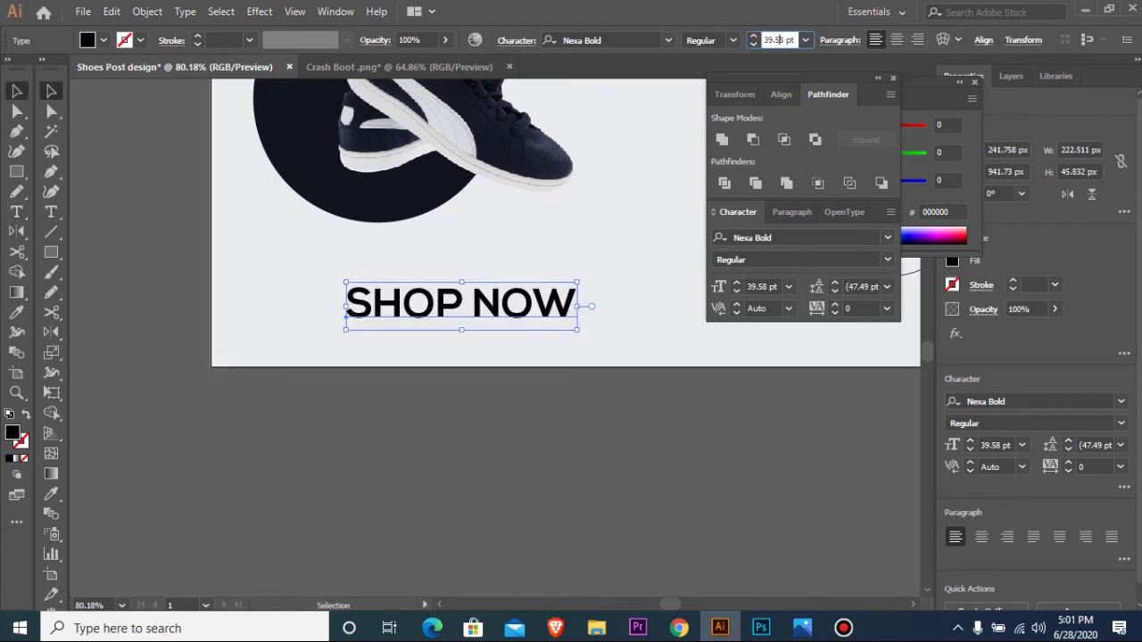
{"action": "type", "text": "25"}
{"action": "key", "text": "Return"}
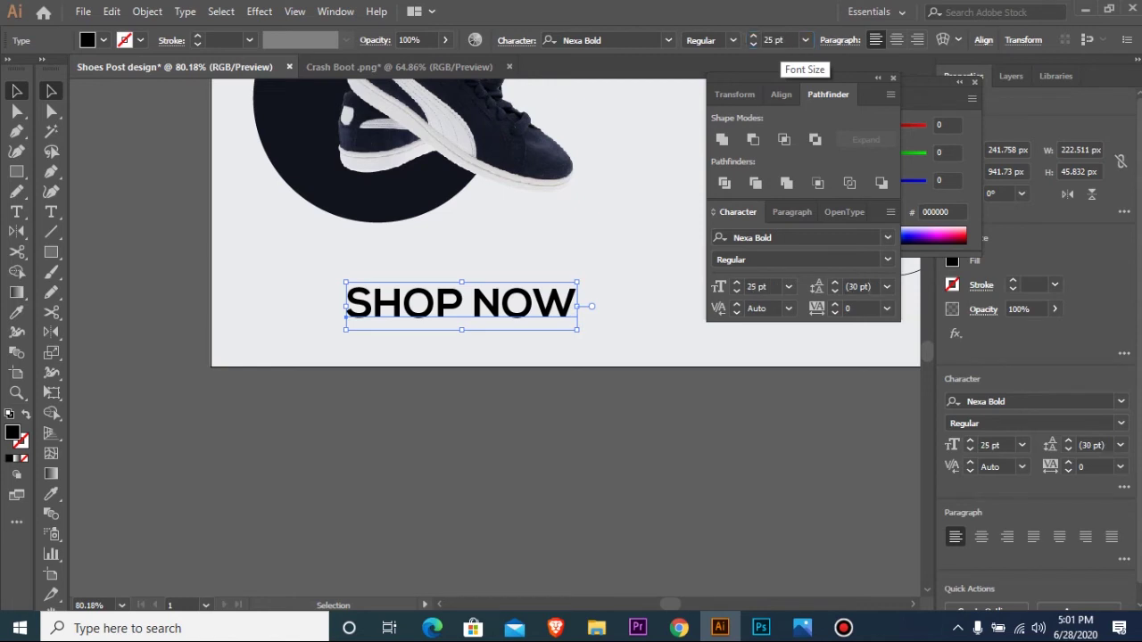
{"action": "left_click_drag", "start_coordinate": [491, 304], "coordinate": [564, 300]}
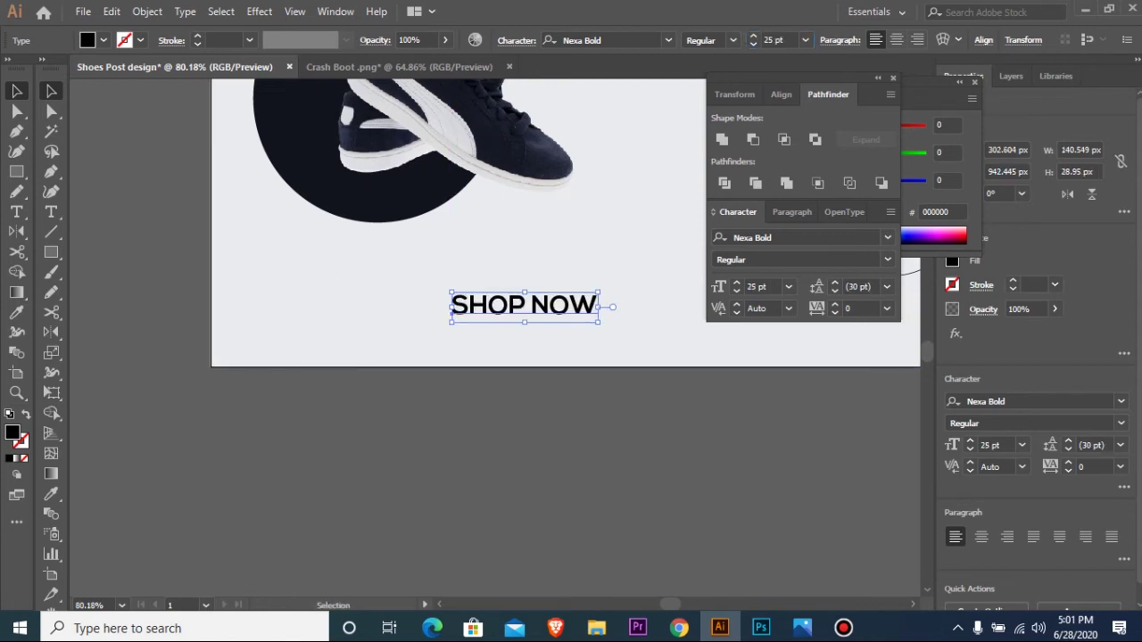
{"action": "key", "text": "ctrl+shift+a"}
- Draw a black rectangle of about 151 x 28 px covering the "SHOP NOW" text
{"action": "left_click", "coordinate": [16, 172]}
{"action": "key", "text": "ctrl+space"}
{"action": "left_click_drag", "start_coordinate": [345, 234], "coordinate": [585, 355]}
{"action": "left_click_drag", "start_coordinate": [309, 309], "coordinate": [673, 359]}
{"action": "left_click_drag", "start_coordinate": [666, 377], "coordinate": [674, 376]}
- Duplicate the black rectangle at its right end and narrow the copy to about 49 px wide, at about X 397 px
{"action": "key", "text": "v"}
{"action": "key", "text": "ctrl+minus"}
{"action": "key", "text": "ctrl+minus"}
{"action": "key", "text": "ctrl+minus"}
{"action": "key", "text": "ctrl+minus"}
{"action": "key", "text": "ctrl+space"}
{"action": "left_click_drag", "start_coordinate": [372, 300], "coordinate": [721, 411]}
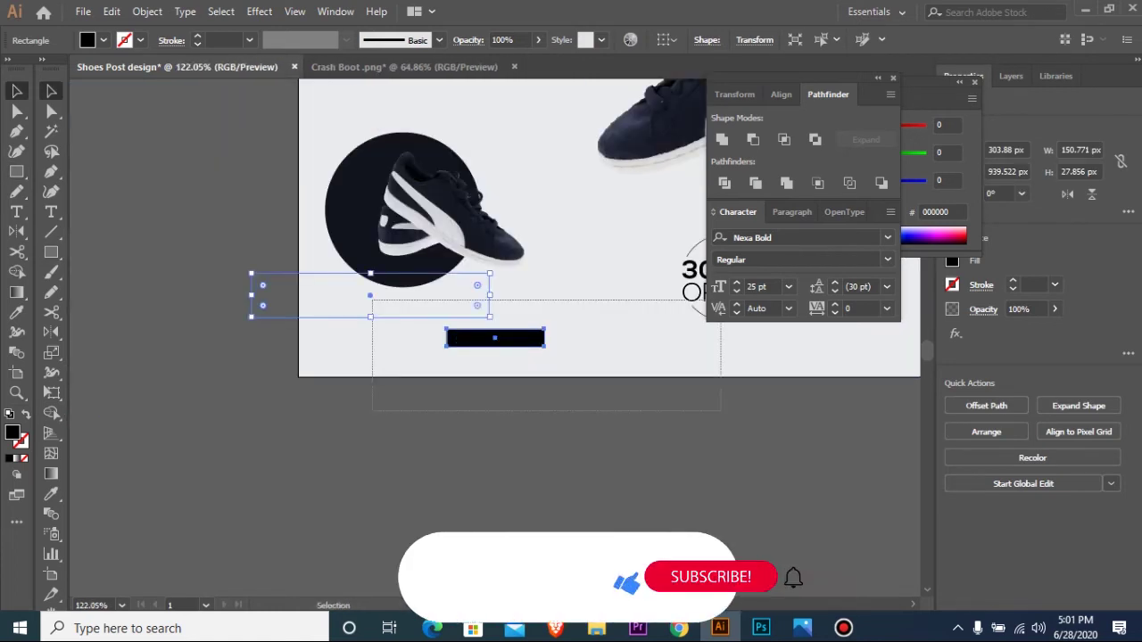
{"action": "left_click_drag", "start_coordinate": [460, 296], "coordinate": [526, 295]}
{"action": "left_click_drag", "start_coordinate": [317, 296], "coordinate": [478, 295]}
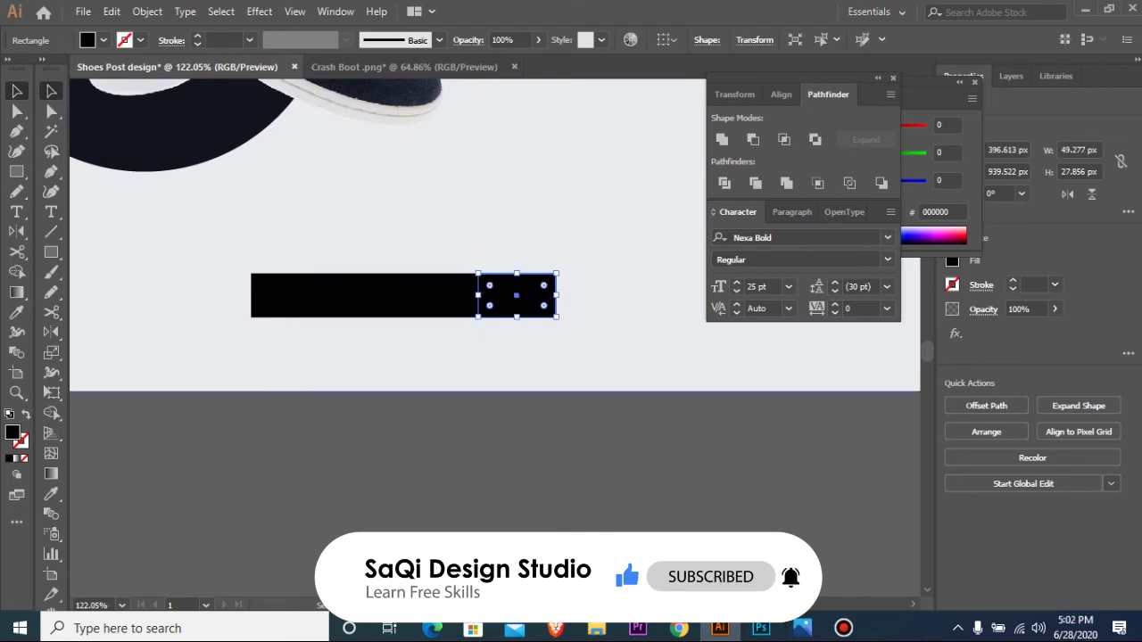
- Group the long black rectangle with its shorter copy
{"action": "key", "text": "ctrl+minus"}
{"action": "key", "text": "ctrl+minus"}
{"action": "key", "text": "ctrl+minus"}
{"action": "key", "text": "ctrl+minus"}
{"action": "key", "text": "ctrl+minus"}
{"action": "key", "text": "ctrl+minus"}
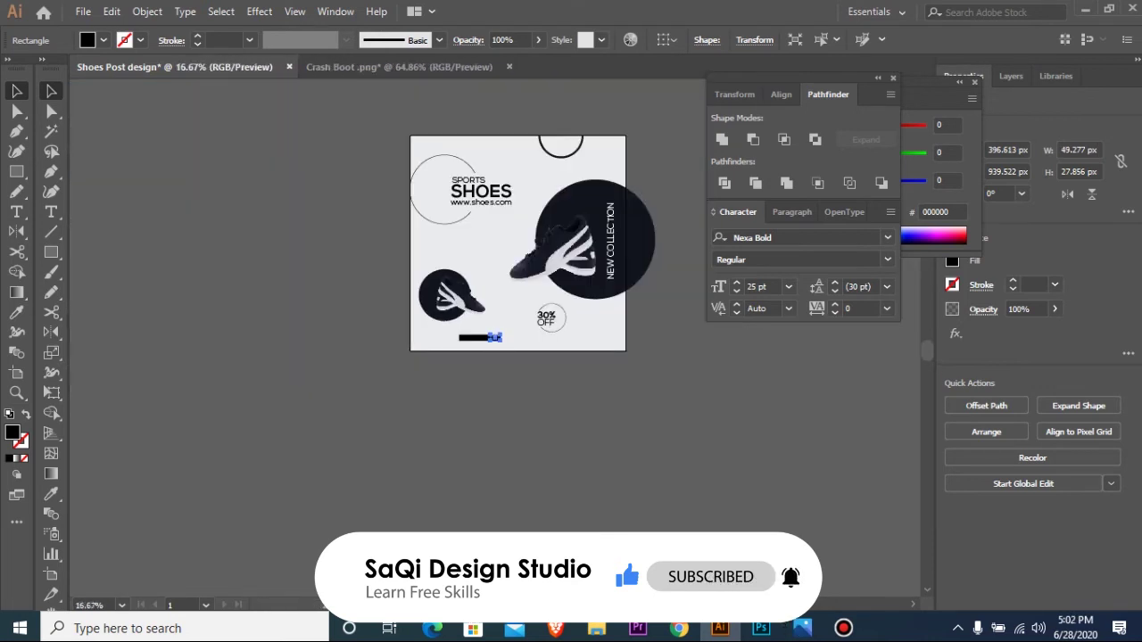
{"action": "key", "text": "ctrl+0"}
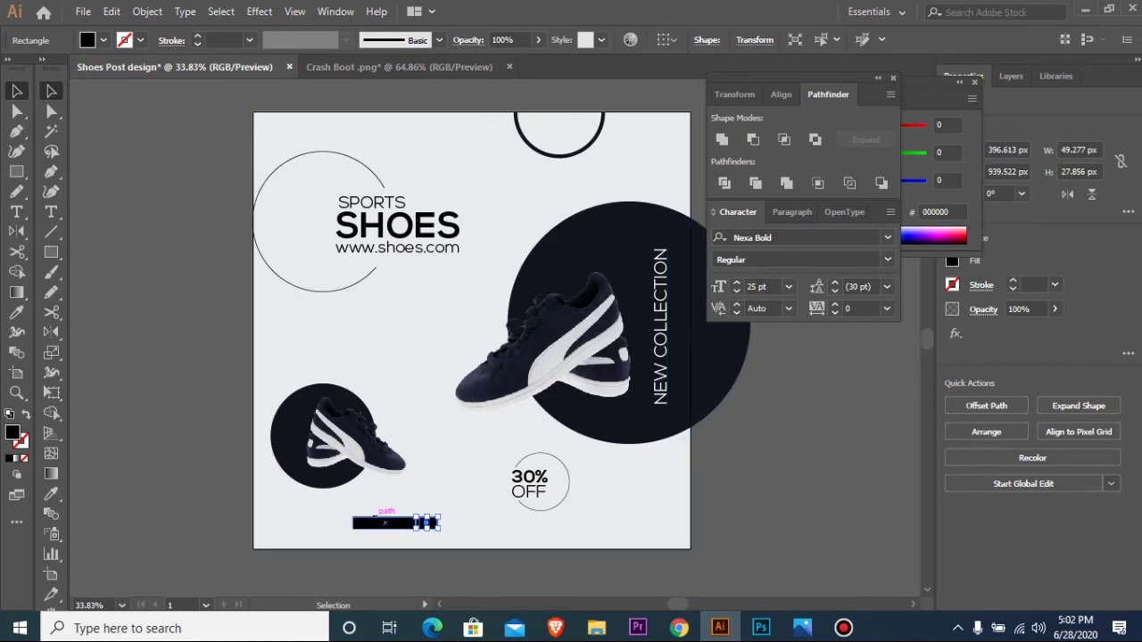
{"action": "scroll", "coordinate": [393, 524], "scroll_direction": "up", "scroll_amount": 4}
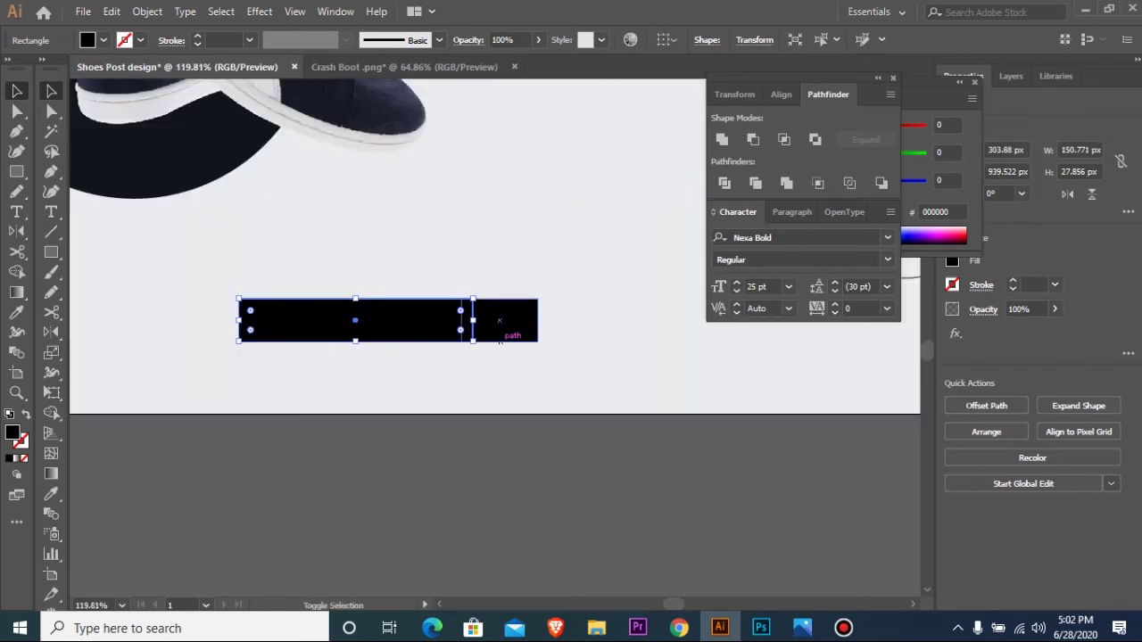
{"action": "left_click", "coordinate": [499, 319], "text": "shift"}
{"action": "key", "text": "ctrl+g"}
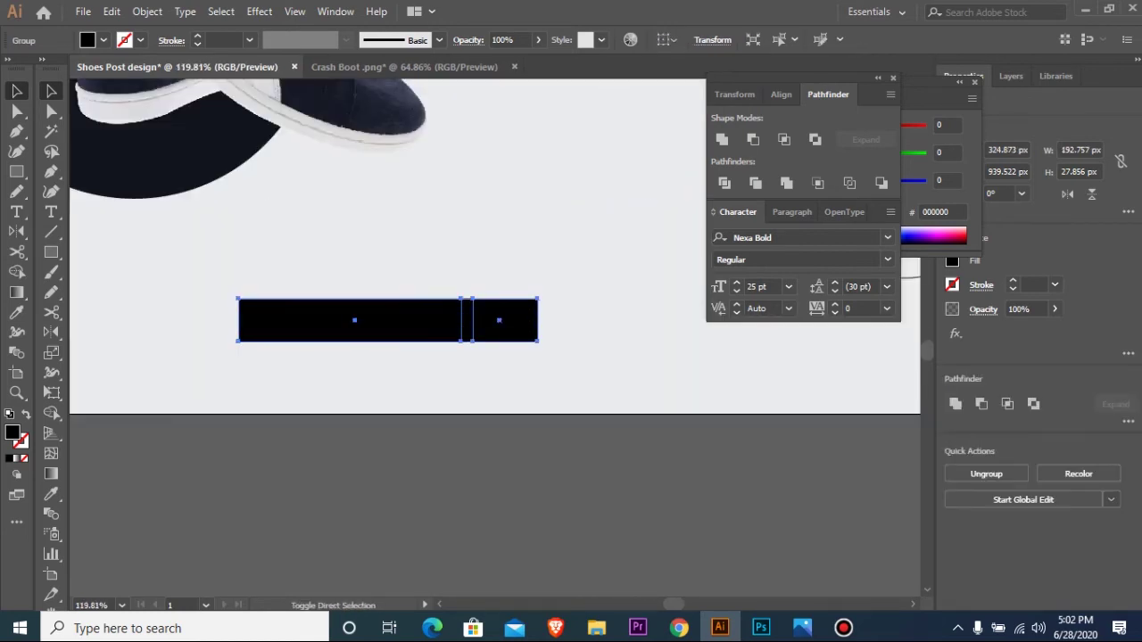
- Stack the grouped rectangles behind the "SHOP NOW" text while keeping the light grey background rectangle at the very back
{"action": "key", "text": "ctrl+shift+["}
{"action": "left_click", "coordinate": [571, 249]}
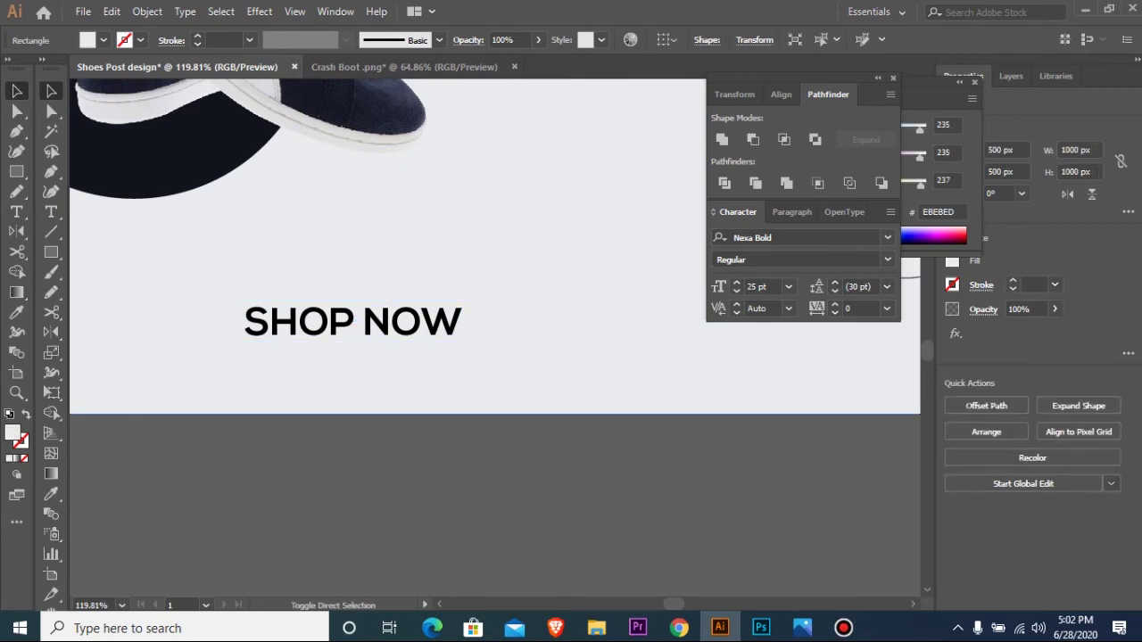
{"action": "key", "text": "ctrl+shift+p"}
{"action": "left_click", "coordinate": [792, 12]}
{"action": "key", "text": "ctrl+z"}
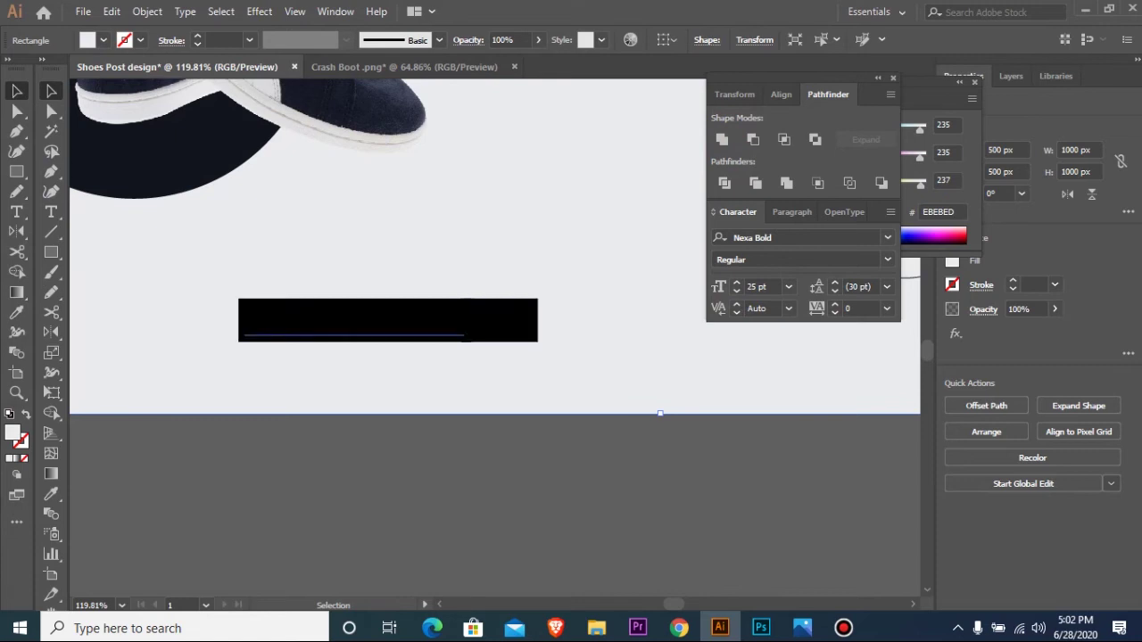
- Recolour the "SHOP NOW" text with the light grey sampled from the background using the Eyedropper
{"action": "left_click", "coordinate": [357, 325]}
{"action": "key", "text": "i"}
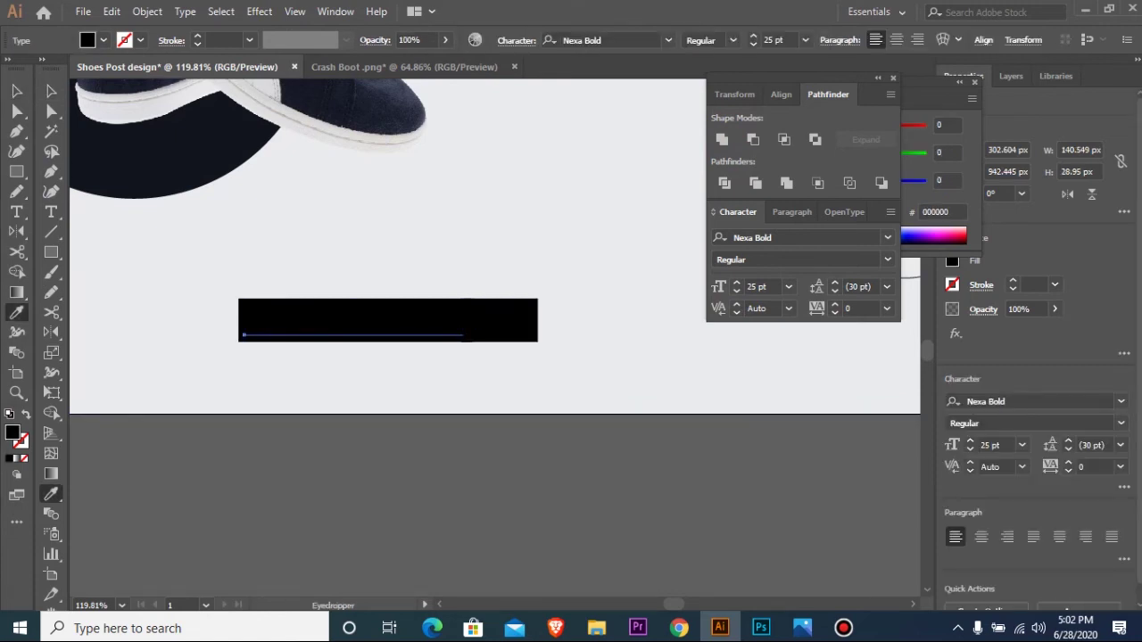
{"action": "left_click", "coordinate": [375, 379]}
{"action": "key", "text": "v"}
- Fill the shorter rectangle inside the group with colour F4F4F4 and leave group editing
{"action": "left_click", "coordinate": [501, 320]}
{"action": "double_click", "coordinate": [498, 319]}
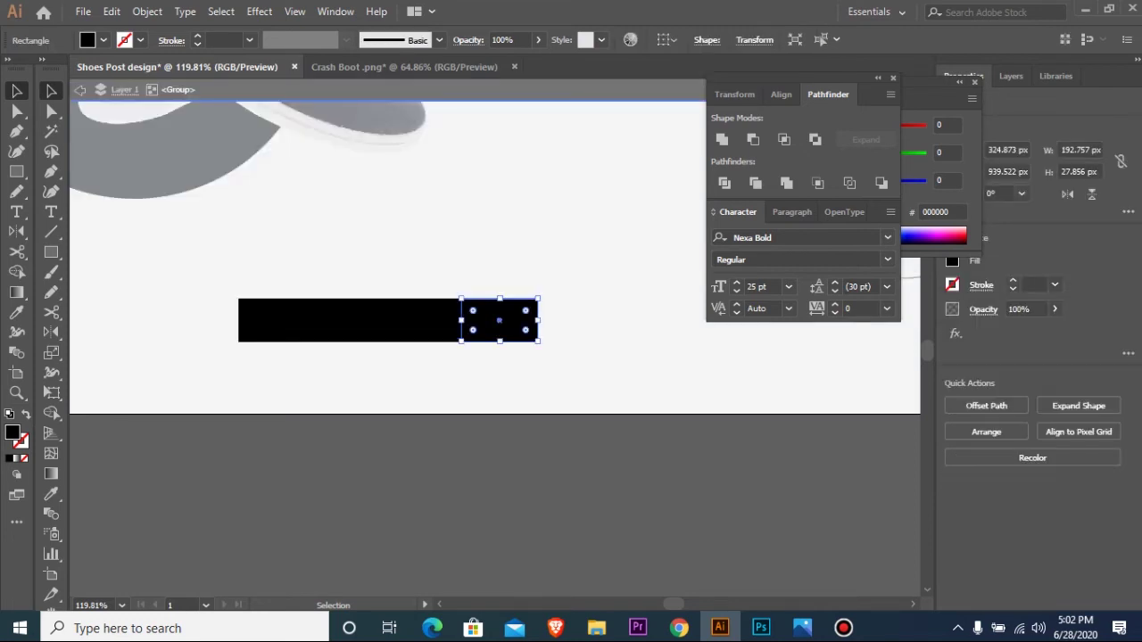
{"action": "key", "text": "i"}
{"action": "left_click", "coordinate": [374, 379]}
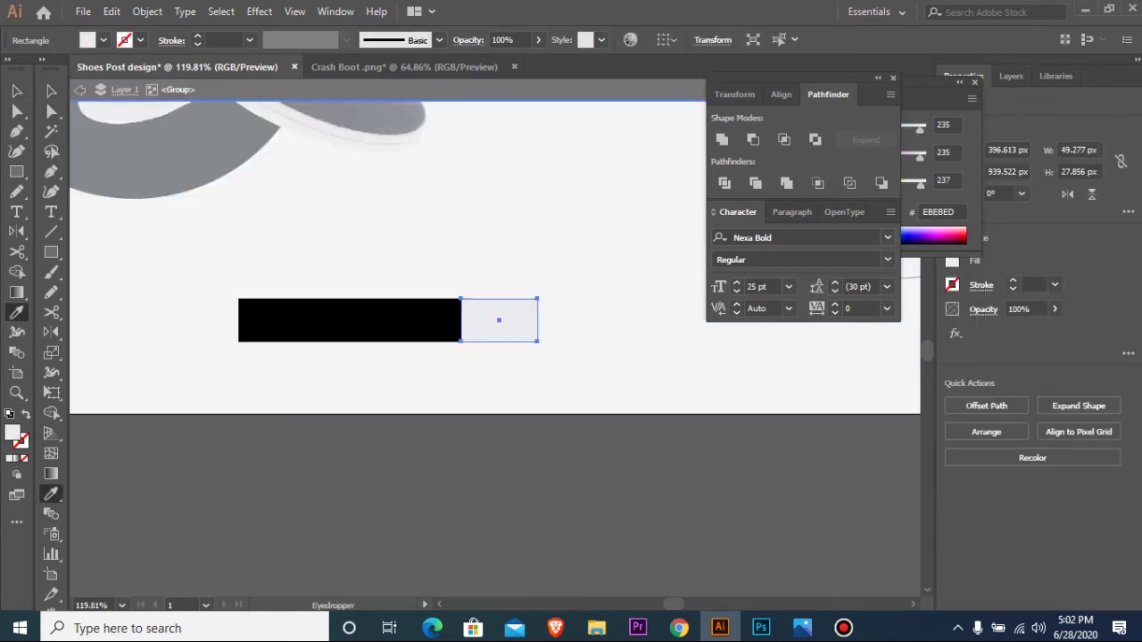
{"action": "double_click", "coordinate": [13, 432]}
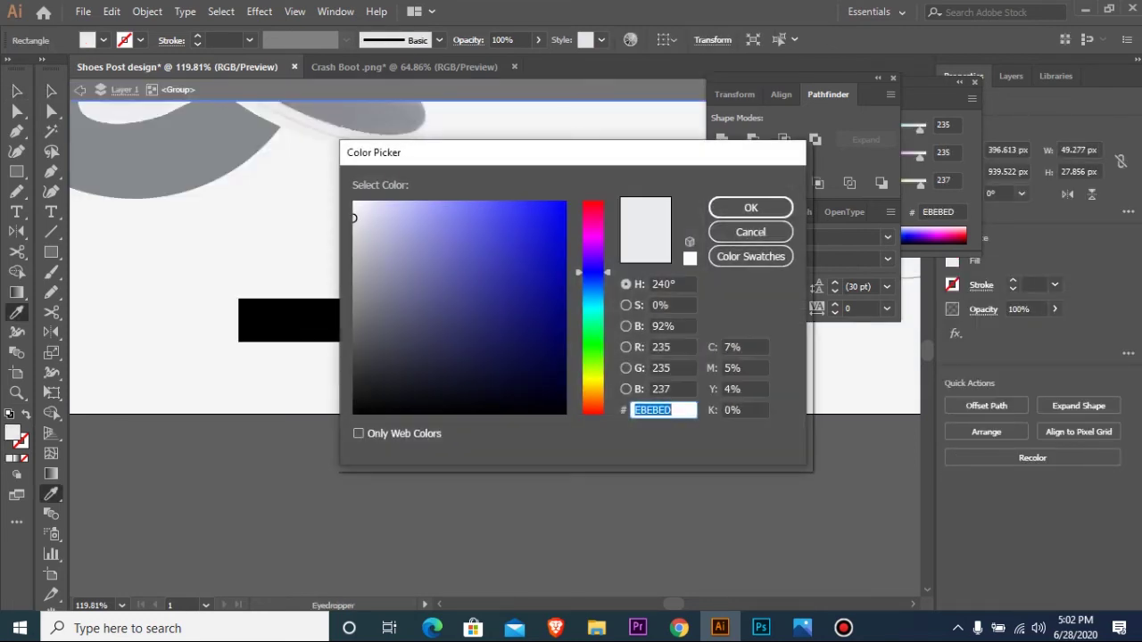
{"action": "type", "text": "F4F4F4"}
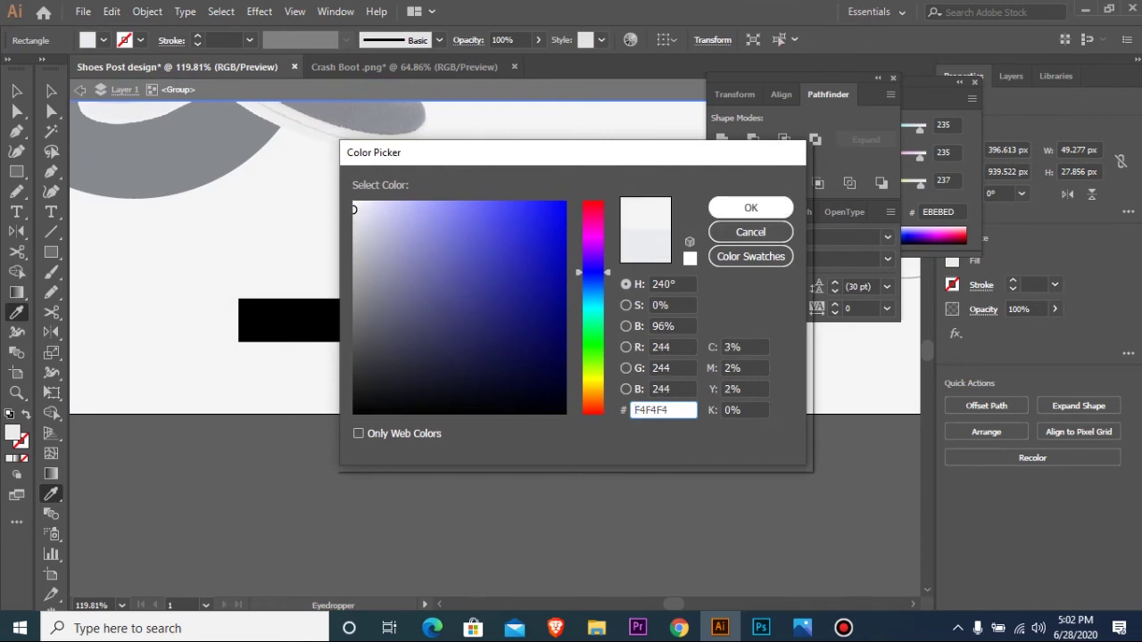
{"action": "key", "text": "Return"}
{"action": "key", "text": "v"}
{"action": "key", "text": "Escape"}
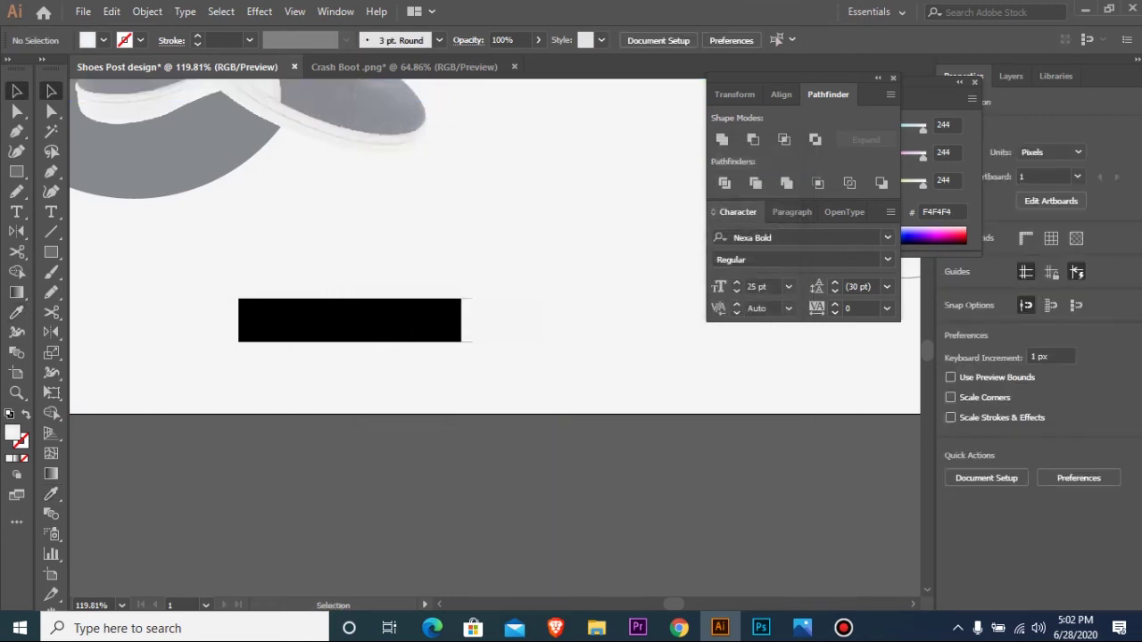
- Reduce the "SHOP NOW" text to 19 pt and reposition it on the black bar at about X 286, Y 944 px
{"action": "left_click_drag", "start_coordinate": [224, 247], "coordinate": [597, 393]}
{"action": "left_click", "coordinate": [373, 348]}
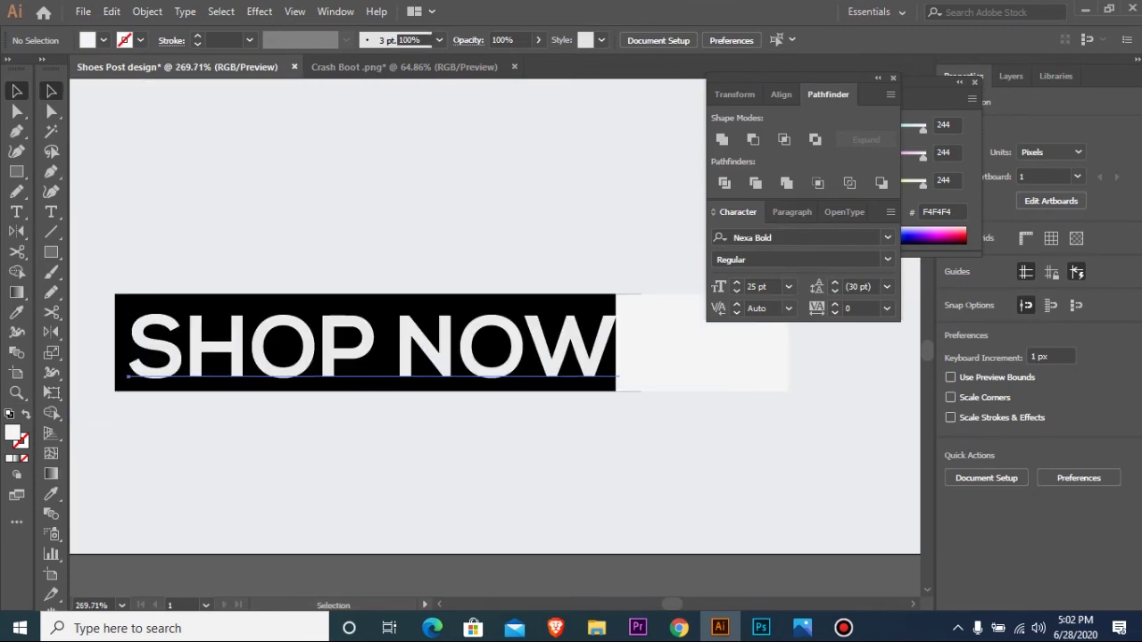
{"action": "key", "text": "ctrl+shift+comma"}
{"action": "key", "text": "ctrl+shift+comma"}
{"action": "key", "text": "ctrl+shift+comma"}
{"action": "key", "text": "Up"}
{"action": "key", "text": "Up"}
{"action": "key", "text": "Up"}
{"action": "key", "text": "Right"}
{"action": "key", "text": "Right"}
{"action": "key", "text": "Right"}
{"action": "key", "text": "Right"}
{"action": "key", "text": "Right"}
{"action": "key", "text": "Right"}
{"action": "key", "text": "Right"}
{"action": "key", "text": "Right"}
{"action": "key", "text": "Right"}
{"action": "key", "text": "Right"}
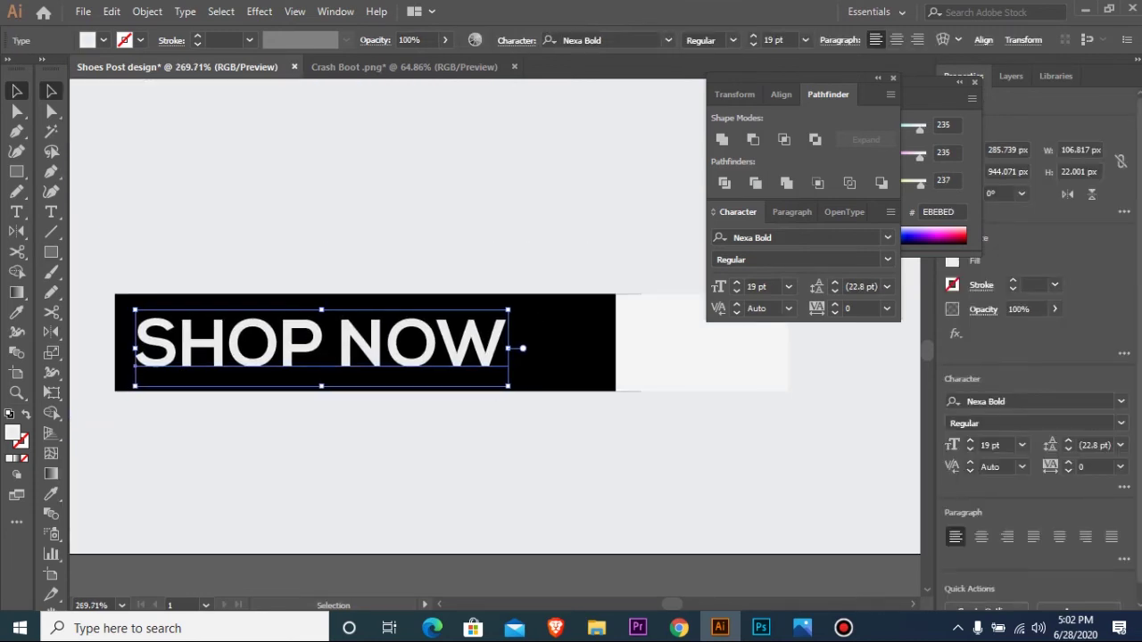
- Examine the overlap between the black rectangle and the lighter rectangle of the button up close
{"action": "double_click", "coordinate": [579, 343]}
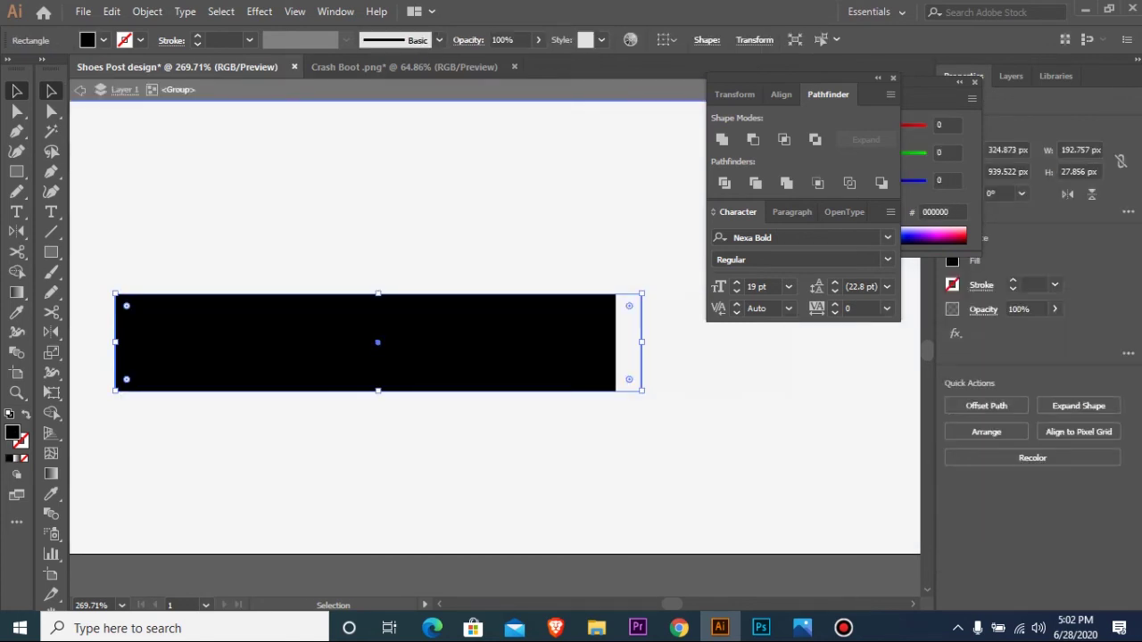
{"action": "left_click_drag", "start_coordinate": [309, 251], "coordinate": [544, 403]}
{"action": "left_click_drag", "start_coordinate": [326, 227], "coordinate": [326, 229]}
{"action": "key", "text": "ctrl+minus"}
{"action": "key", "text": "ctrl+minus"}
{"action": "key", "text": "ctrl+minus"}
{"action": "key", "text": "ctrl+minus"}
{"action": "key", "text": "ctrl+minus"}
{"action": "key", "text": "ctrl+minus"}
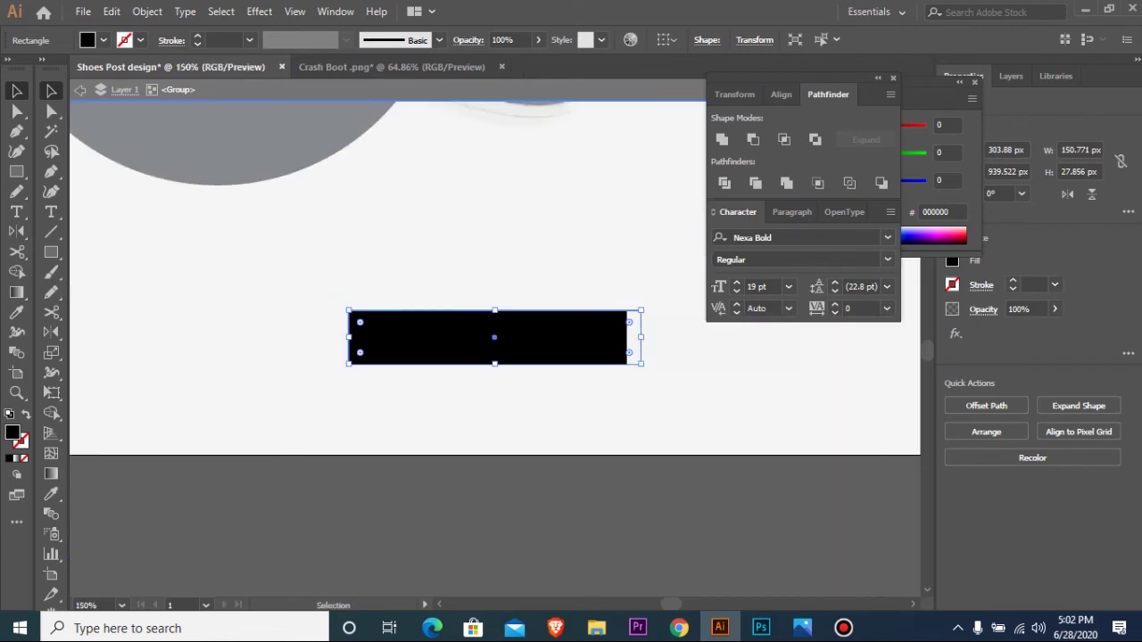
{"action": "key", "text": "Escape"}
{"action": "left_click_drag", "start_coordinate": [305, 254], "coordinate": [814, 439]}
{"action": "left_click_drag", "start_coordinate": [545, 266], "coordinate": [754, 359]}
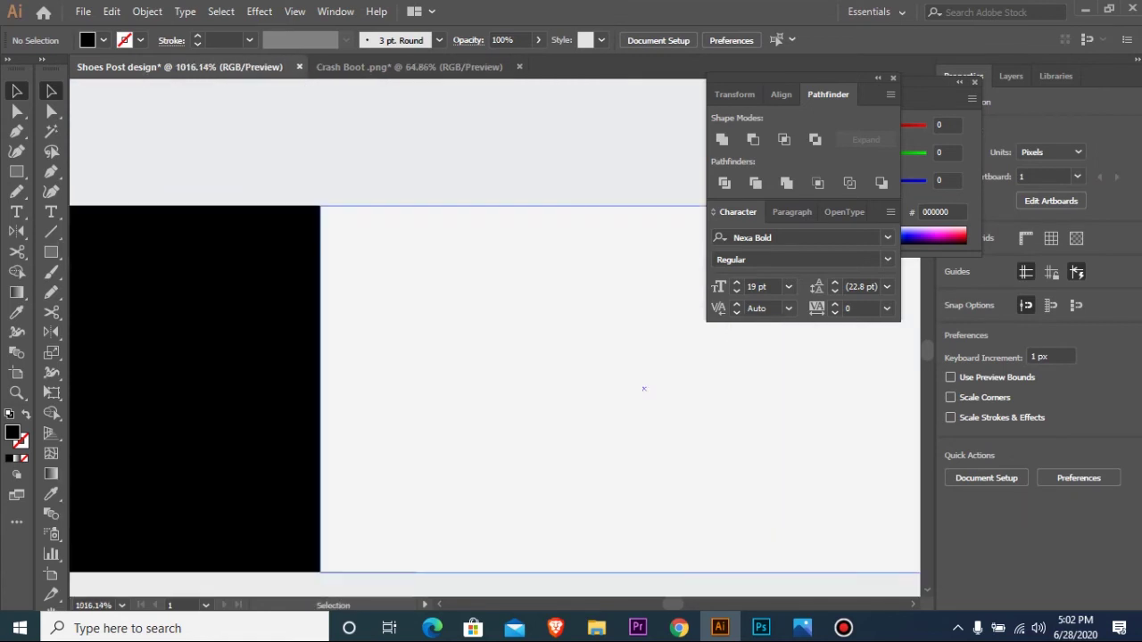
{"action": "key", "text": "ctrl+minus"}
{"action": "key", "text": "ctrl+minus"}
{"action": "key", "text": "ctrl+minus"}
{"action": "key", "text": "ctrl+minus"}
{"action": "key", "text": "ctrl+minus"}
{"action": "key", "text": "ctrl+minus"}
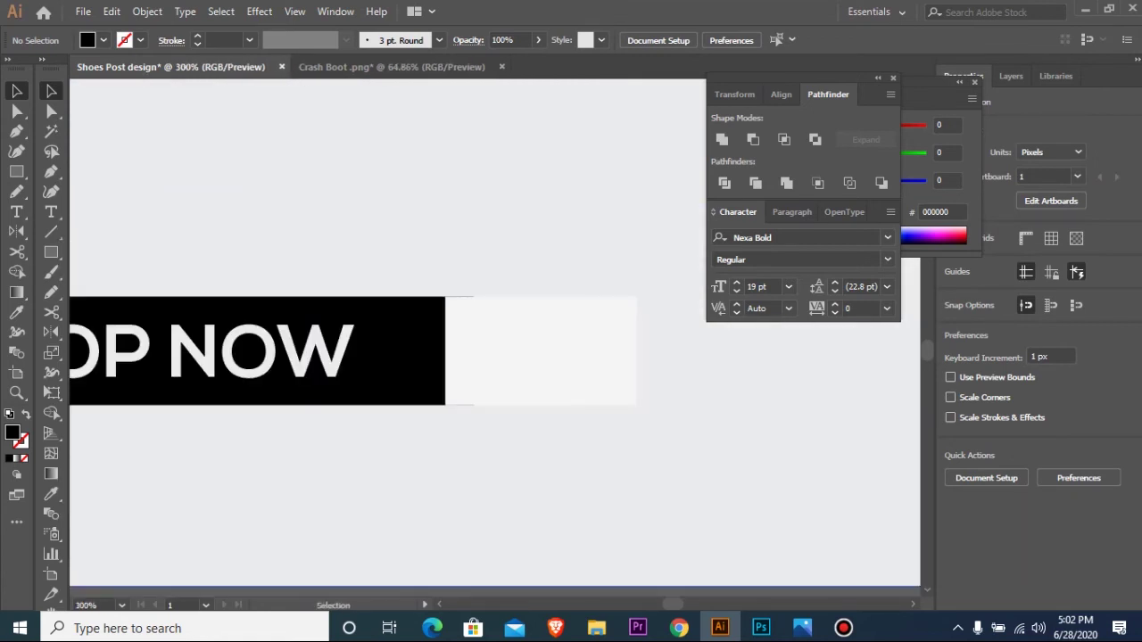
- Round the two outer corners of the light rectangle with Direct Selection so that its free end is curved
{"action": "left_click", "coordinate": [518, 343]}
{"action": "left_click", "coordinate": [50, 110]}
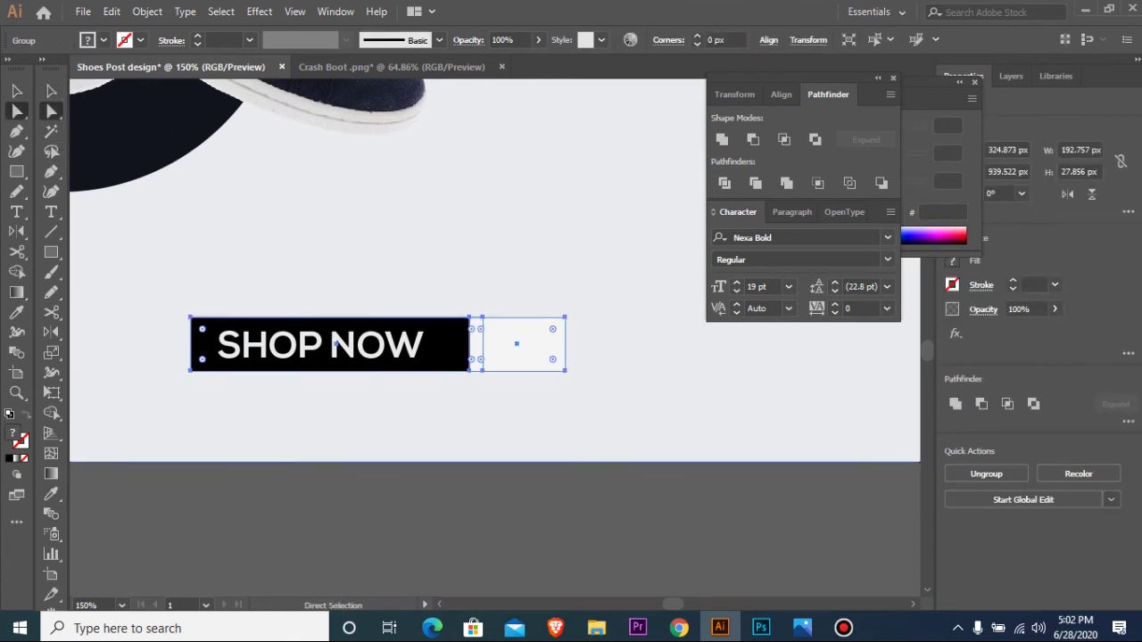
{"action": "left_click", "coordinate": [564, 317]}
{"action": "left_click", "coordinate": [565, 369]}
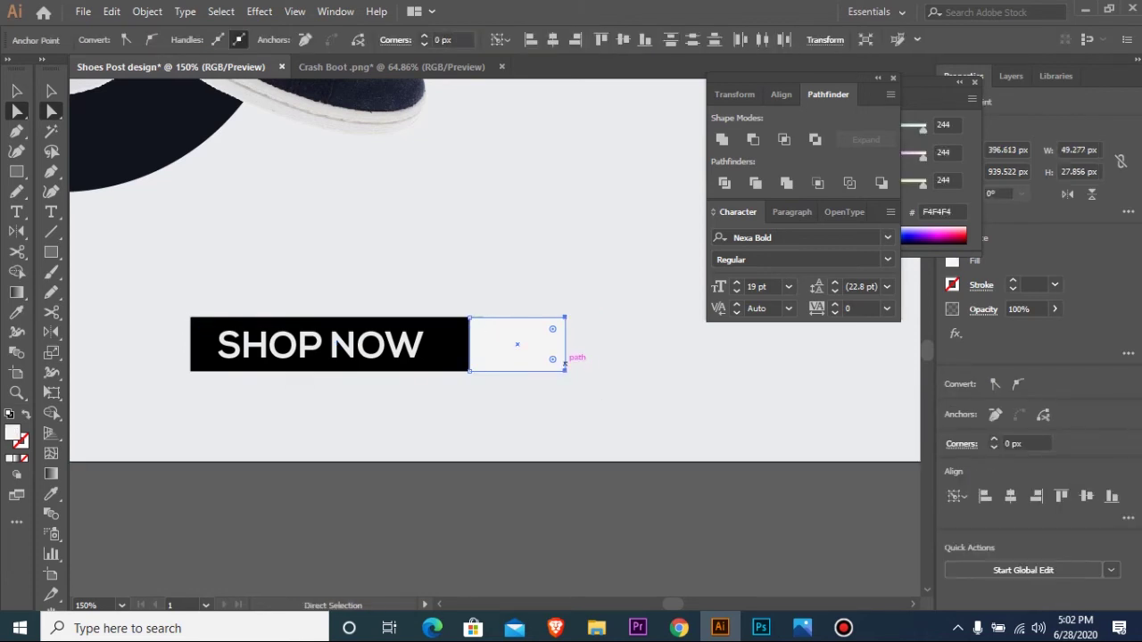
{"action": "left_click_drag", "start_coordinate": [552, 359], "coordinate": [542, 346]}
- Round the two outer corners of the button's black rectangle with Direct Selection so that its free end is curved
{"action": "left_click", "coordinate": [335, 345]}
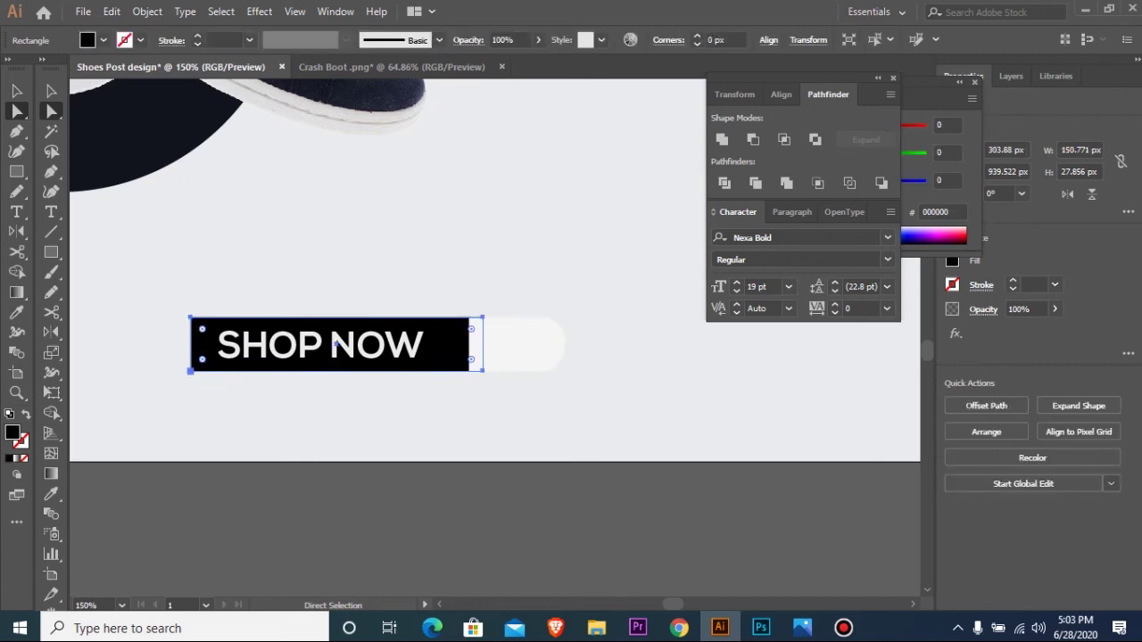
{"action": "left_click", "coordinate": [190, 318]}
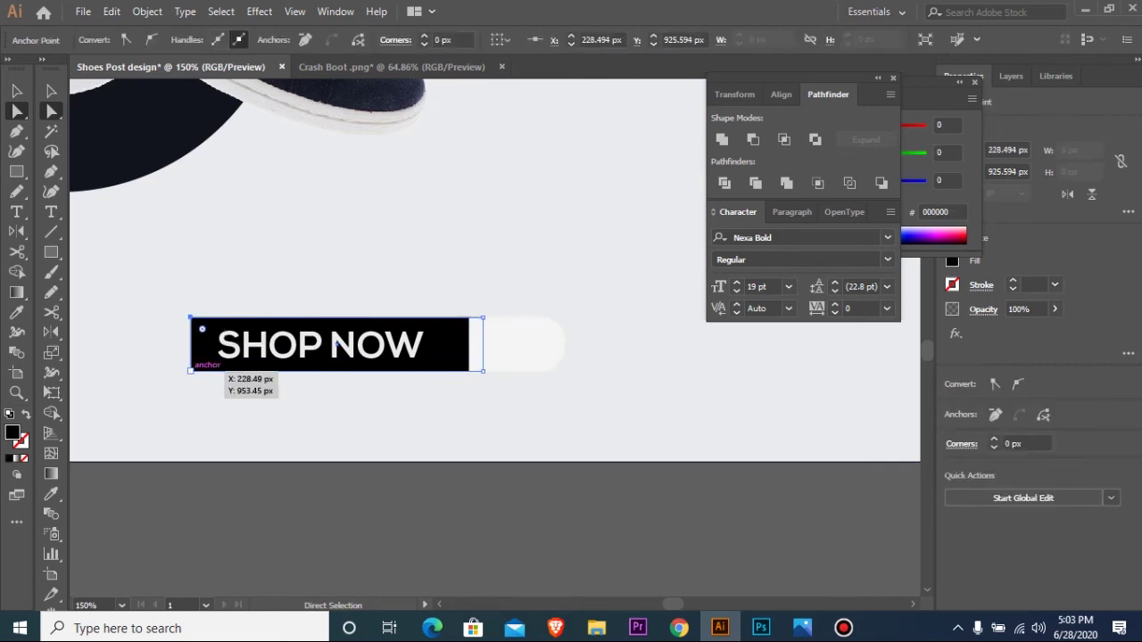
{"action": "left_click", "coordinate": [190, 370], "text": "shift"}
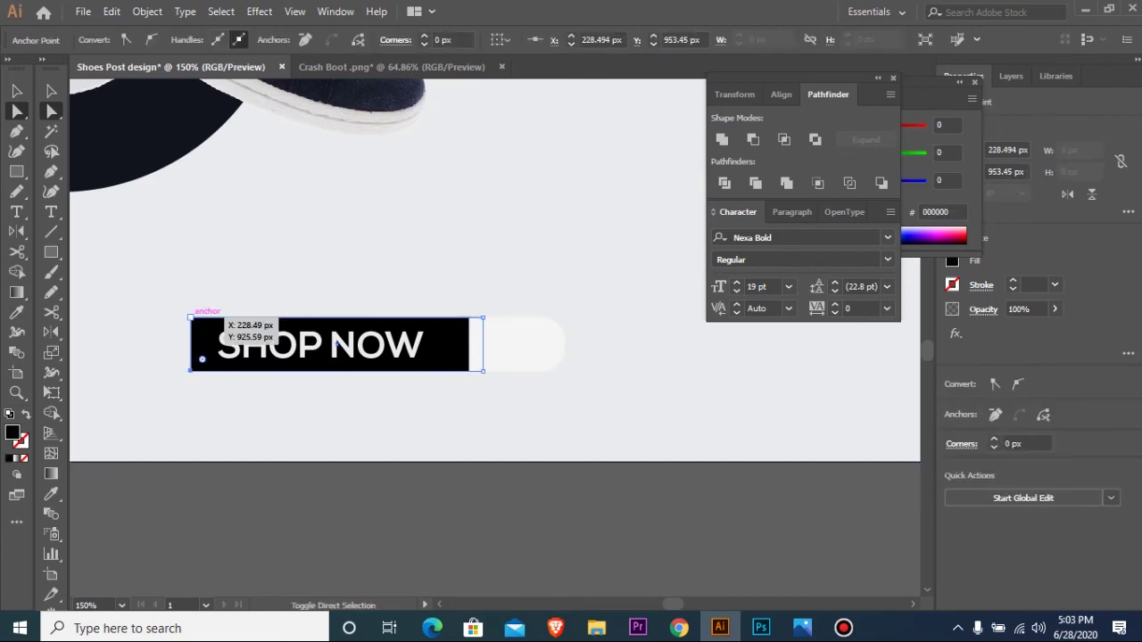
{"action": "left_click_drag", "start_coordinate": [202, 329], "coordinate": [216, 339]}
{"action": "key", "text": "v"}
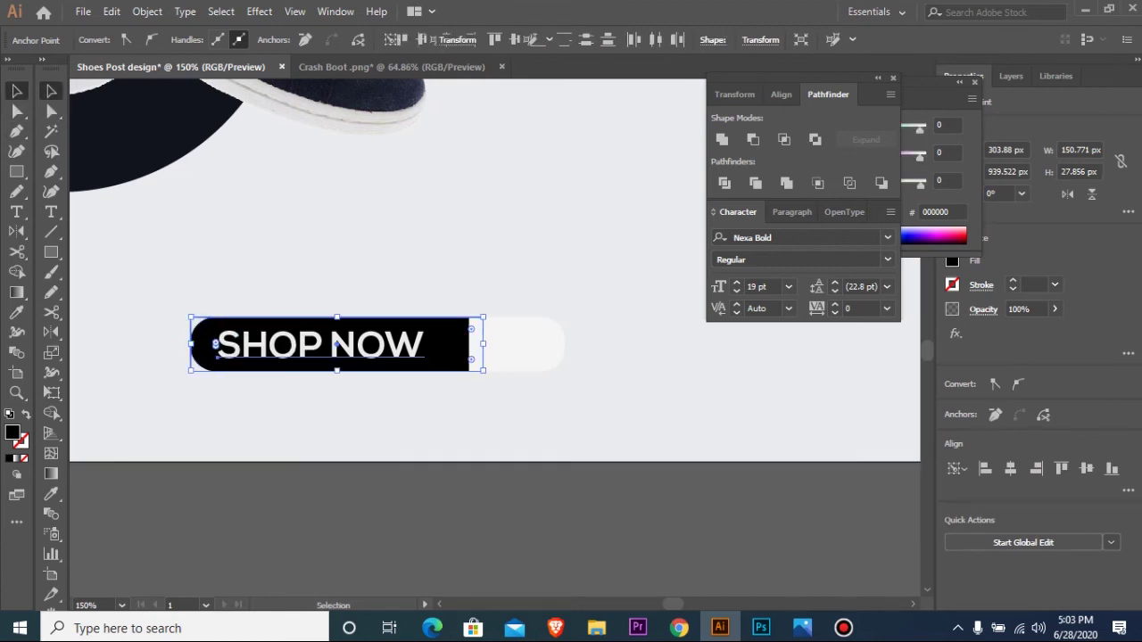
- Reduce the "SHOP NOW" text to 17 pt with tracking 40, nudge it into place on the black bar and deselect
{"action": "left_click", "coordinate": [217, 340]}
{"action": "key", "text": "Right"}
{"action": "key", "text": "Right"}
{"action": "key", "text": "Right"}
{"action": "key", "text": "Right"}
{"action": "key", "text": "alt+Right"}
{"action": "key", "text": "alt+Right"}
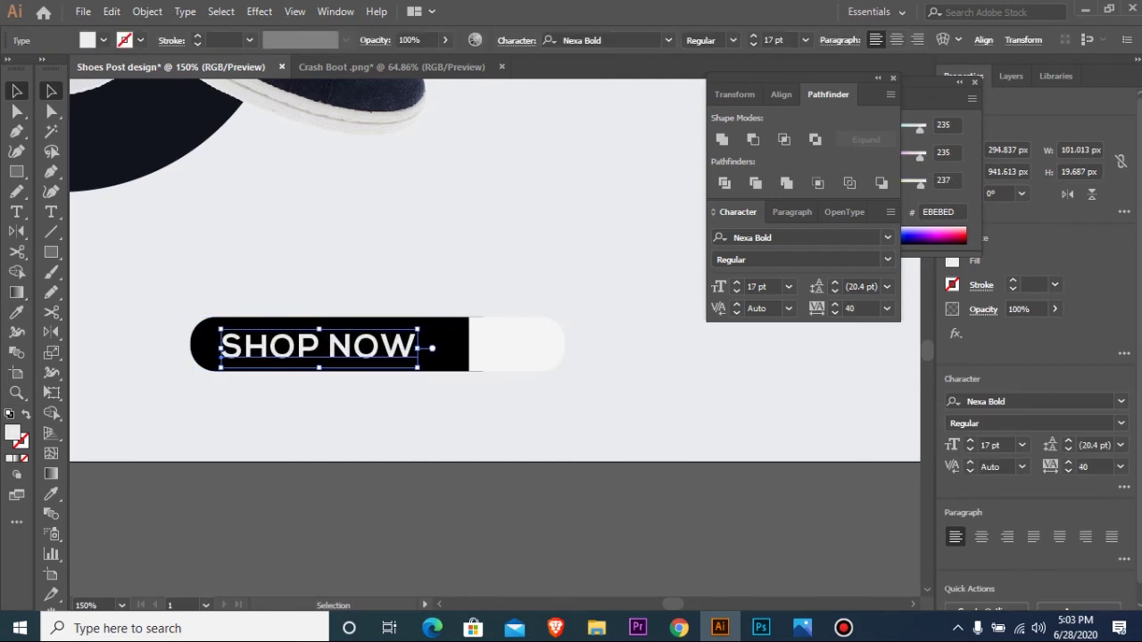
{"action": "key", "text": "ctrl+shift+a"}
- Draw a hexagon about 32 x 28 px on the empty canvas below the artboard with the Polygon tool
{"action": "left_click", "coordinate": [51, 110]}
{"action": "left_click", "coordinate": [51, 251]}
{"action": "key", "text": "l"}
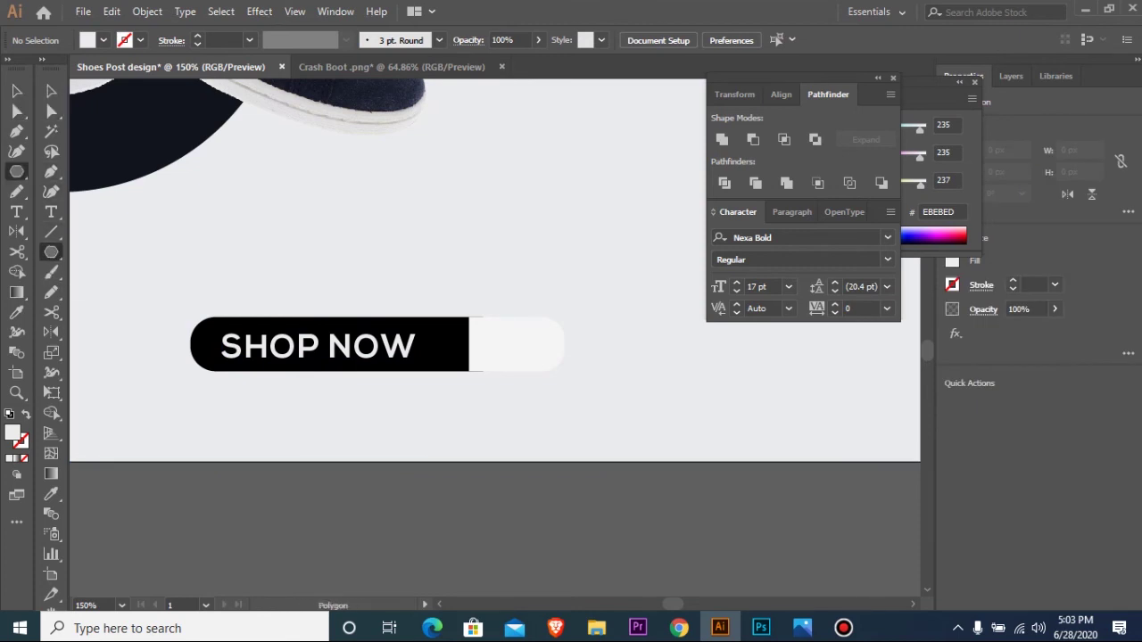
{"action": "mouse_move", "coordinate": [464, 524]}
{"action": "left_mouse_down"}
{"action": "mouse_move", "coordinate": [496, 539]}
{"action": "mouse_move", "coordinate": [496, 524]}
{"action": "left_mouse_up"}
{"action": "key", "text": "v"}
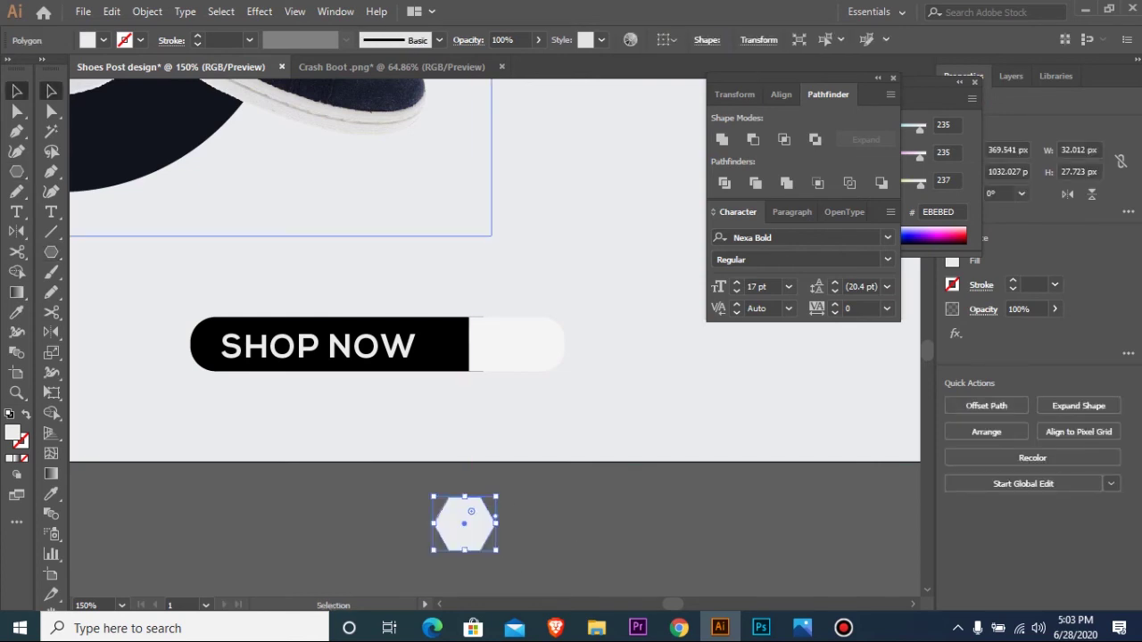
- Delete the hexagon's left-hand anchor points and close the remaining path with the Pen tool to form a right-pointing triangle
{"action": "key", "text": "a"}
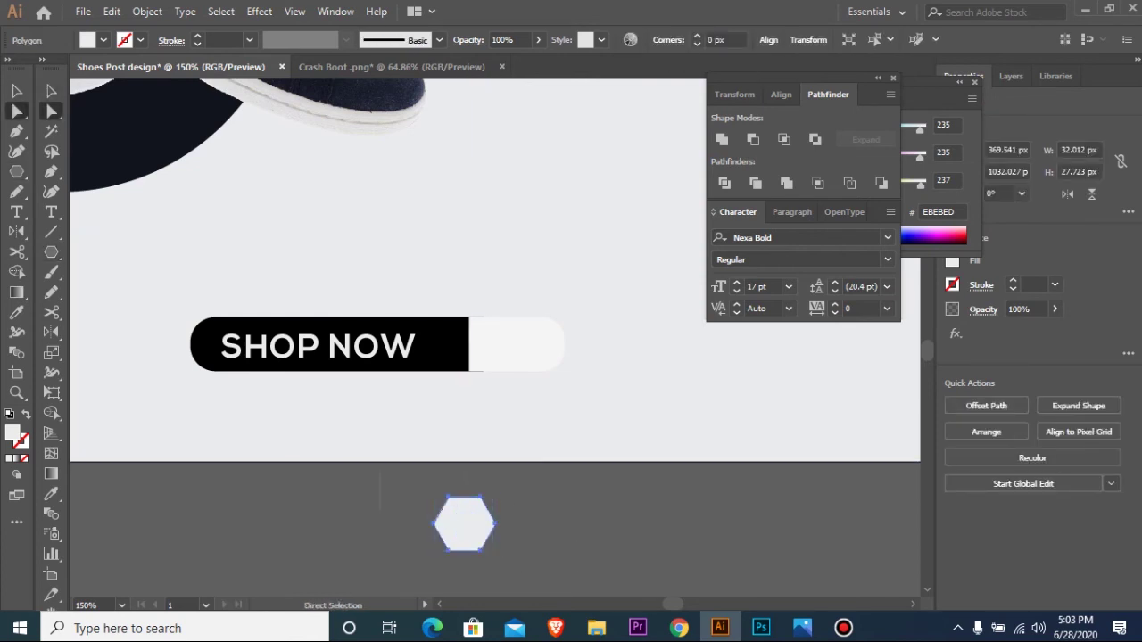
{"action": "left_click_drag", "start_coordinate": [380, 467], "coordinate": [463, 524]}
{"action": "key", "text": "Delete"}
{"action": "key", "text": "v"}
{"action": "left_click_drag", "start_coordinate": [349, 456], "coordinate": [550, 592]}
{"action": "key", "text": "p"}
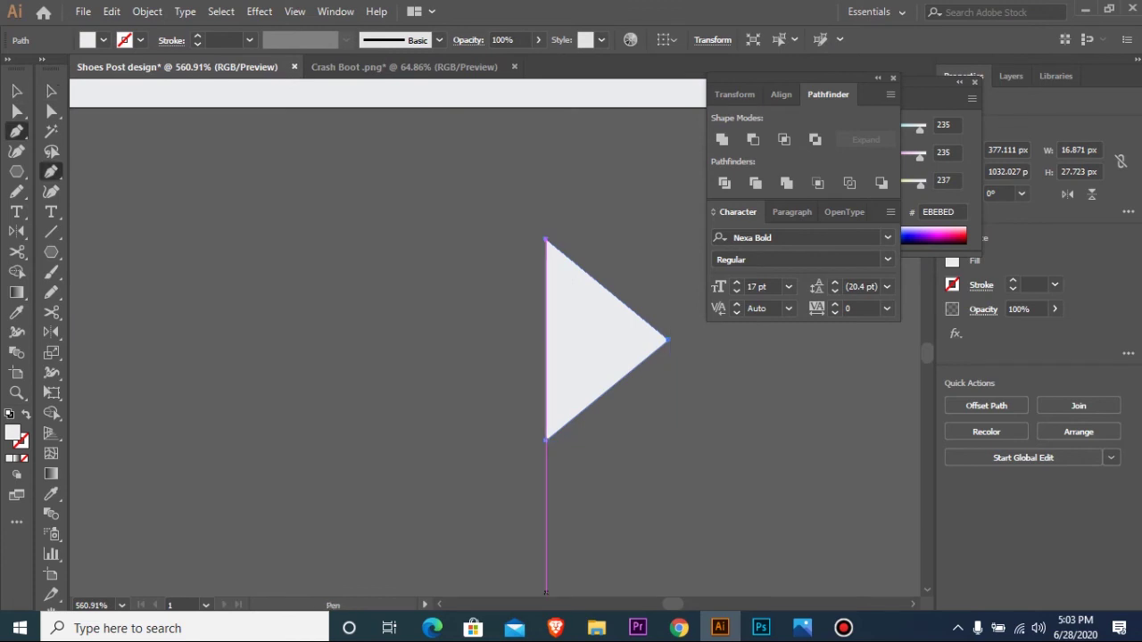
{"action": "left_click_drag", "start_coordinate": [546, 241], "coordinate": [546, 441]}
{"action": "key", "text": "v"}
{"action": "key", "text": "p"}
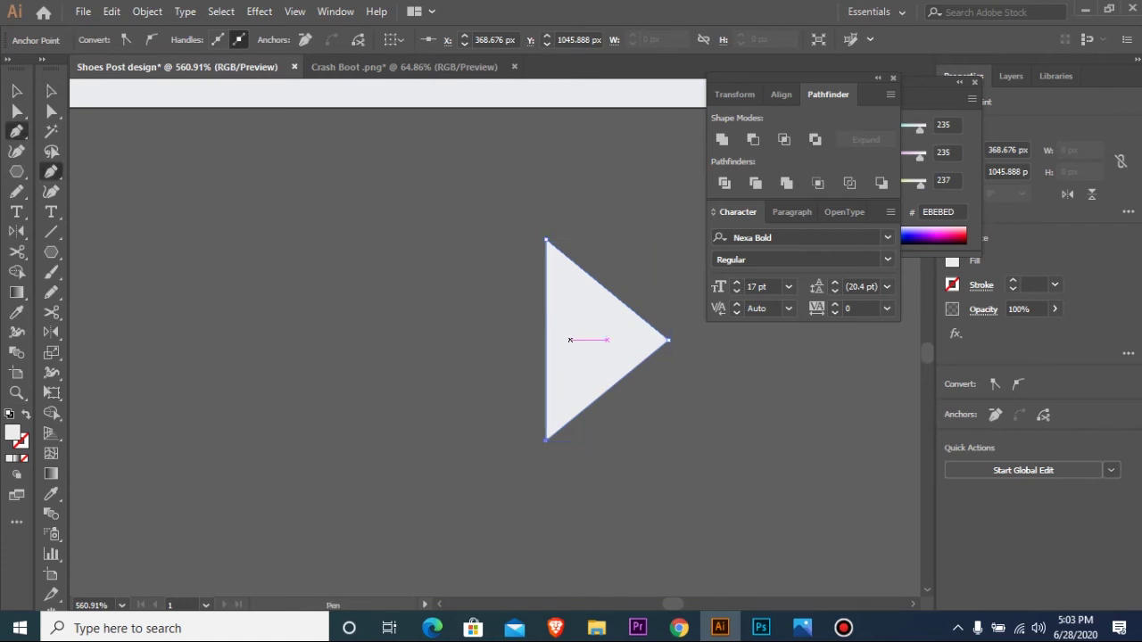
- Draw a horizontal line about 47 px long leftward from inside the triangle, swap its fill to stroke and set the weight to 5 pt
{"action": "left_click_drag", "start_coordinate": [585, 339], "coordinate": [243, 340]}
{"action": "key", "text": "v"}
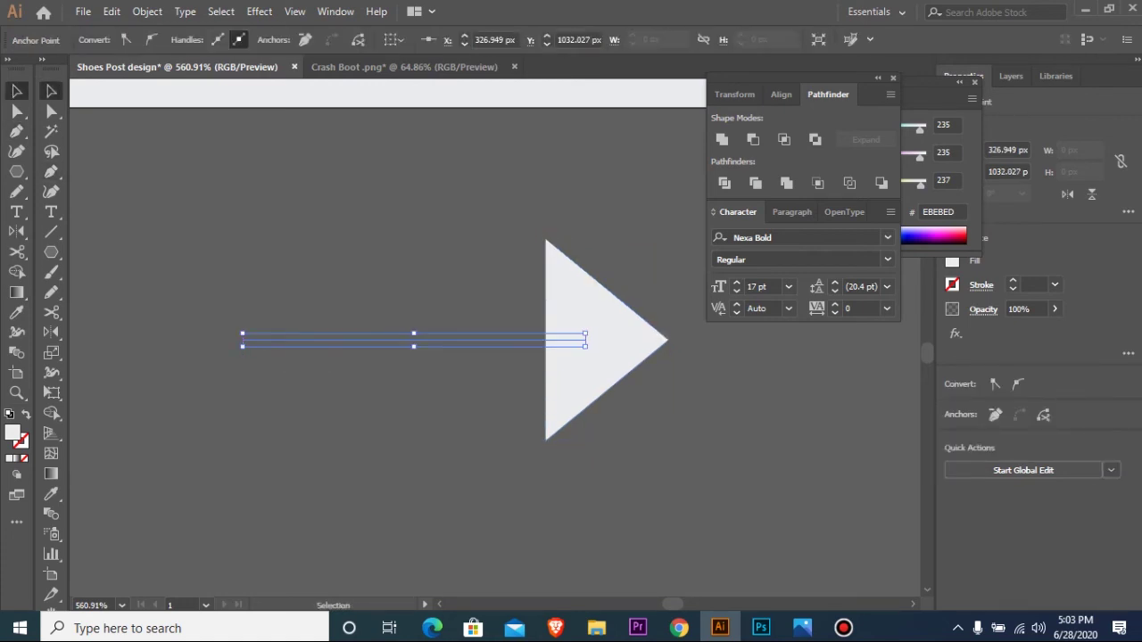
{"action": "key", "text": "shift+x"}
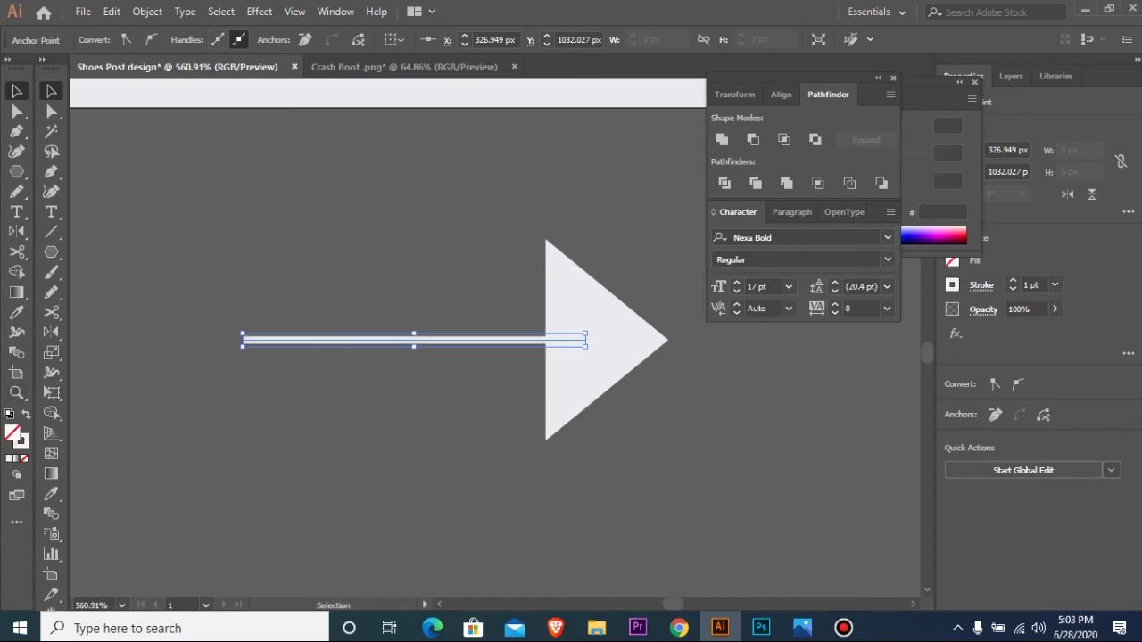
{"action": "left_click", "coordinate": [392, 340]}
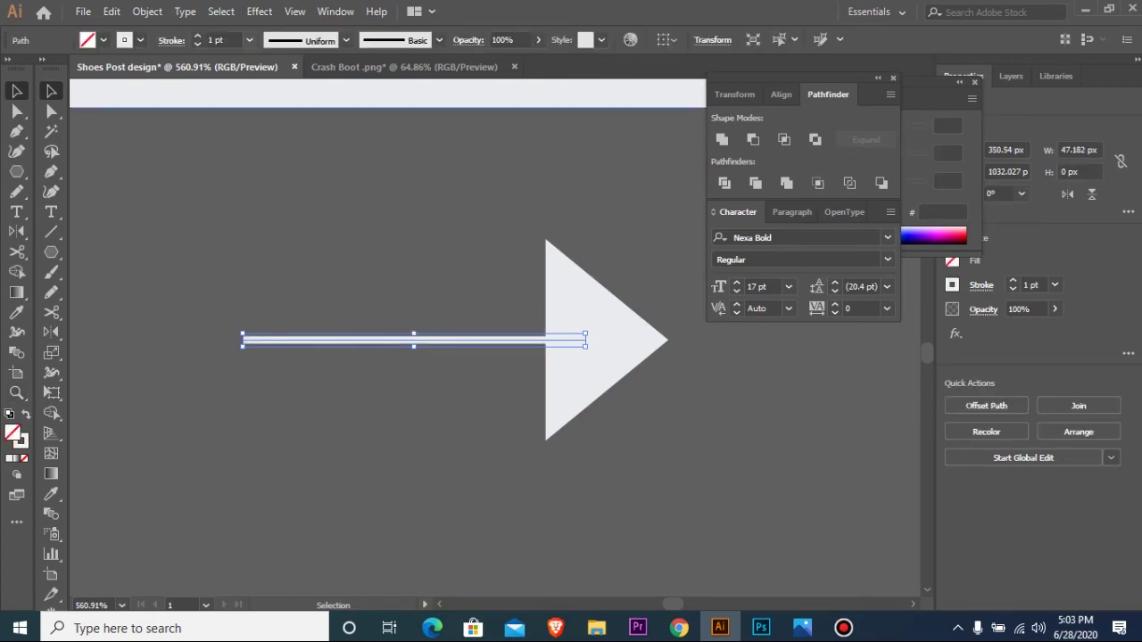
{"action": "left_click", "coordinate": [248, 41]}
{"action": "left_click", "coordinate": [272, 187]}
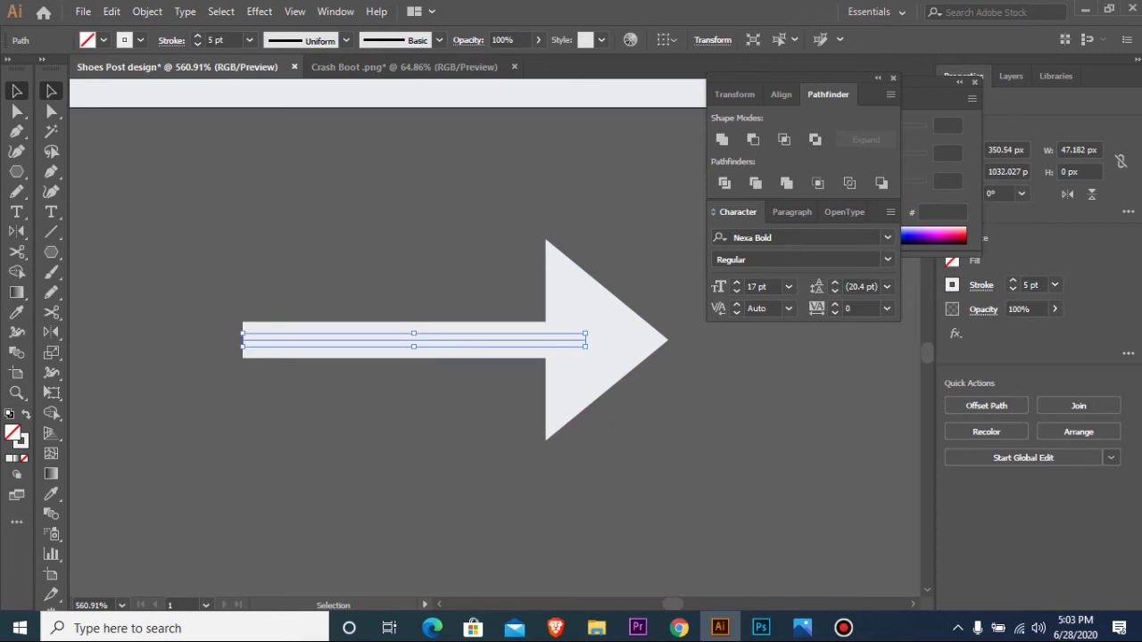
- Select the triangle and the line and expand their fill and stroke into shapes
{"action": "left_click", "coordinate": [611, 425]}
{"action": "key", "text": "ctrl+a"}
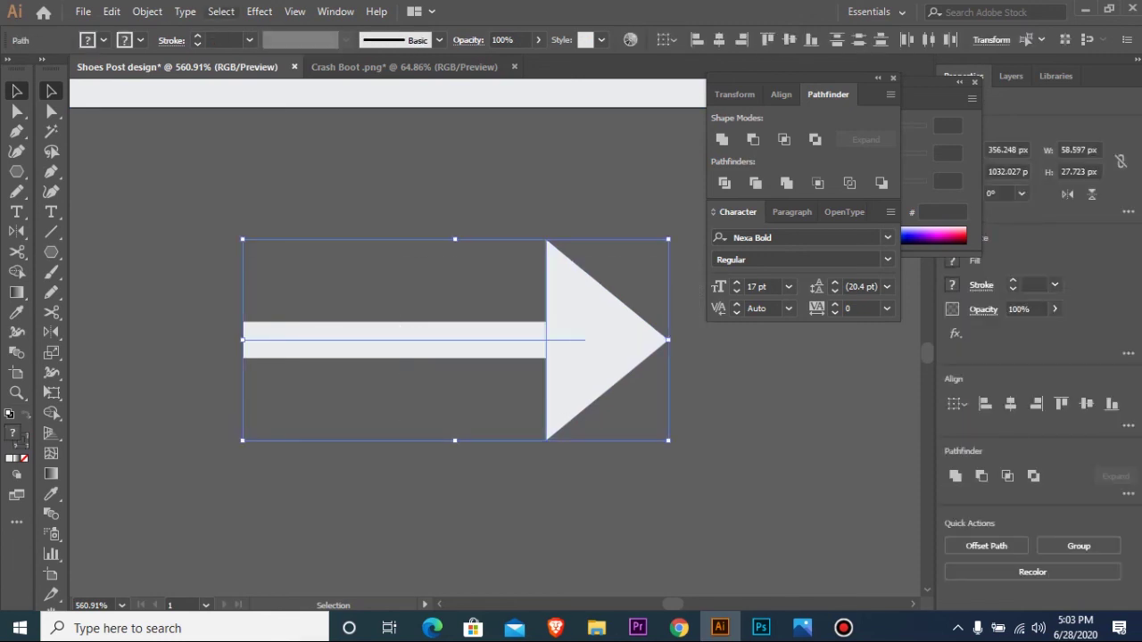
{"action": "left_click", "coordinate": [147, 10]}
{"action": "left_click", "coordinate": [207, 184]}
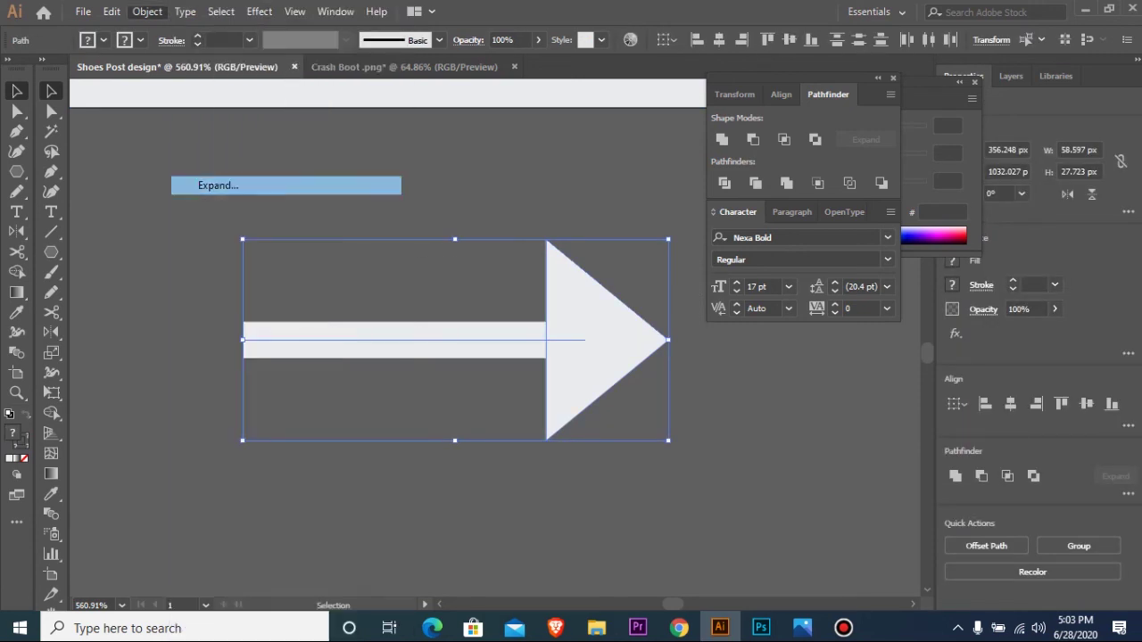
{"action": "key", "text": "Return"}
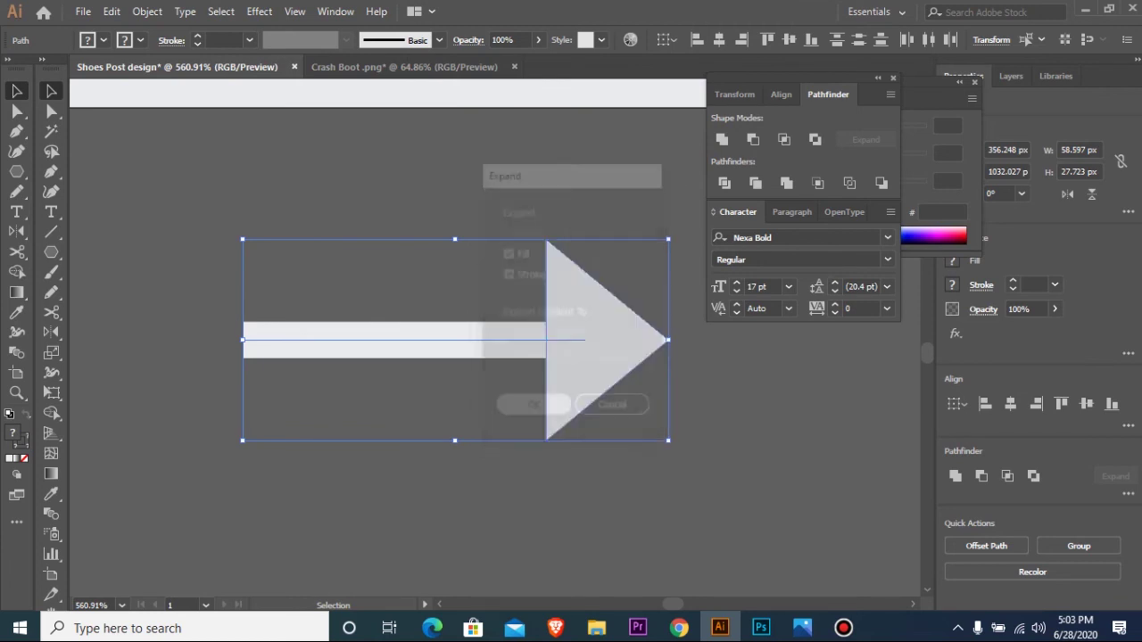
{"action": "left_click", "coordinate": [661, 232]}
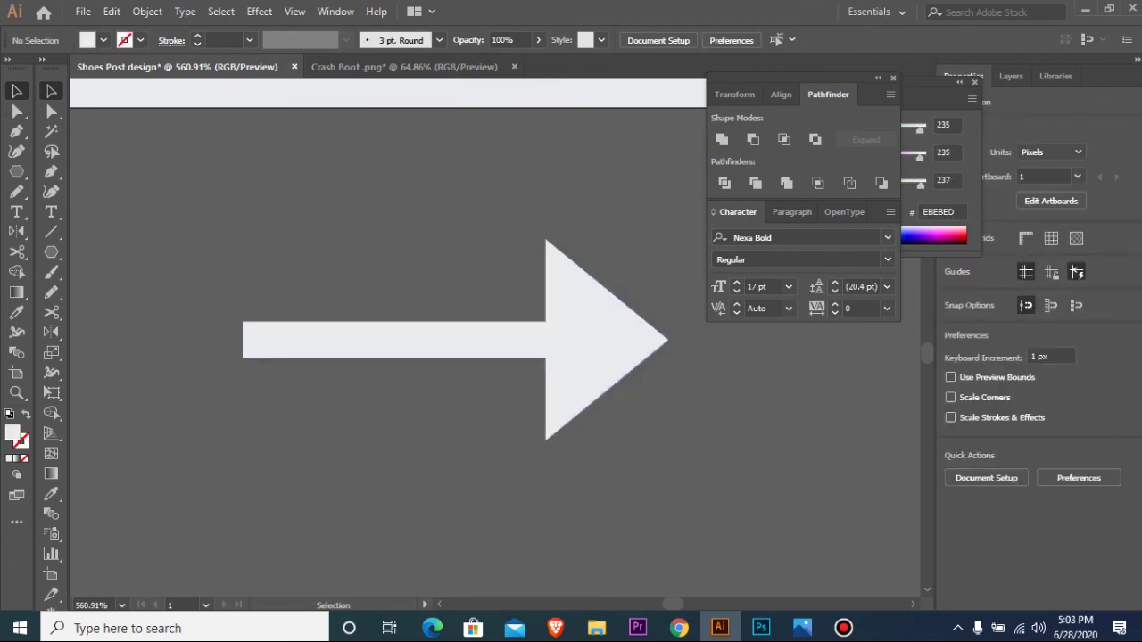
- Round the two corners at the free end of the arrow shaft fully with Direct Selection
{"action": "left_click", "coordinate": [51, 111]}
{"action": "left_click_drag", "start_coordinate": [179, 268], "coordinate": [295, 401]}
{"action": "left_click_drag", "start_coordinate": [254, 333], "coordinate": [275, 339]}
{"action": "key", "text": "v"}
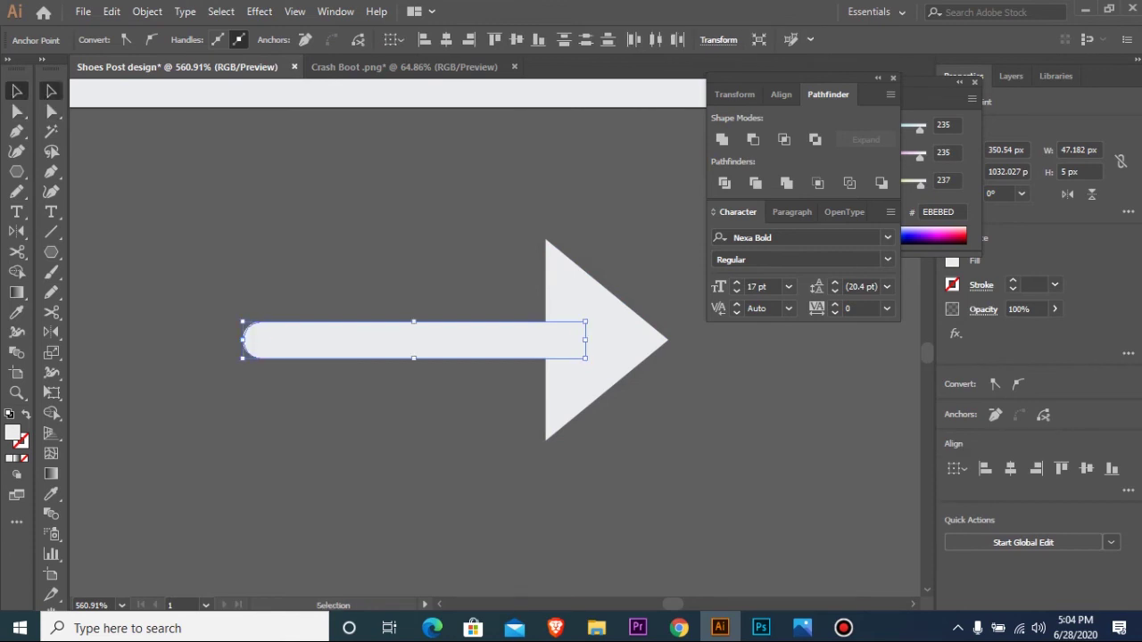
- Unite the rounded shaft and the triangle into a single arrow shape and deselect it
{"action": "left_click_drag", "start_coordinate": [345, 281], "coordinate": [562, 374]}
{"action": "left_click", "coordinate": [721, 139]}
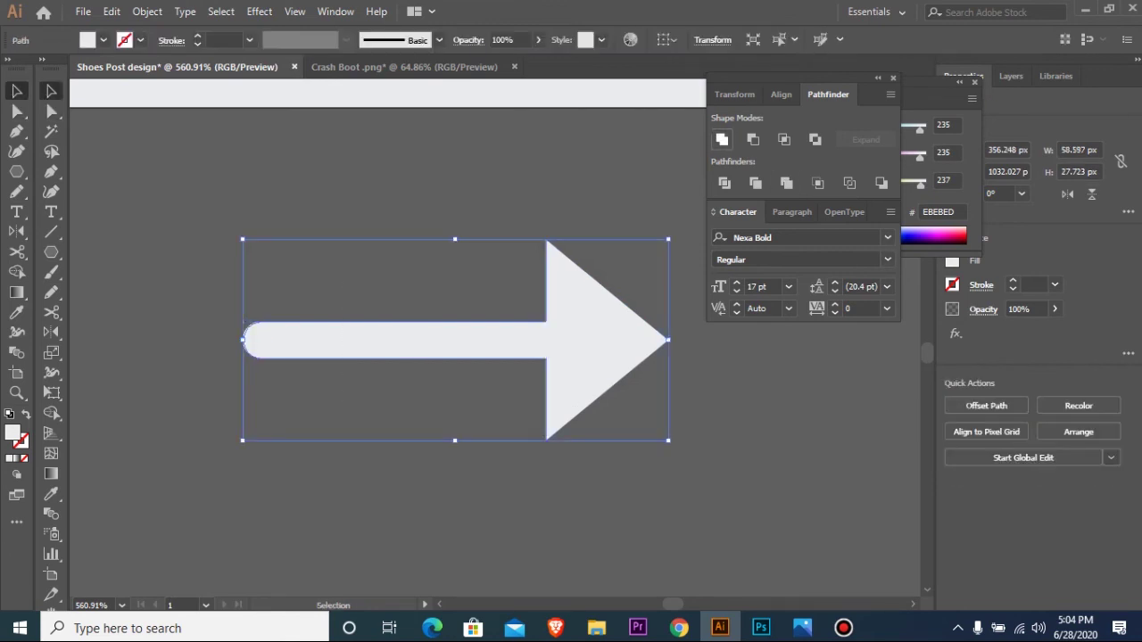
{"action": "left_click", "coordinate": [624, 196]}
- Scale the arrow down to about 22 x 10 px and place it on the light part of the button
{"action": "key", "text": "ctrl+minus"}
{"action": "key", "text": "ctrl+minus"}
{"action": "key", "text": "ctrl+minus"}
{"action": "key", "text": "ctrl+minus"}
{"action": "key", "text": "ctrl+minus"}
{"action": "key", "text": "ctrl+minus"}
{"action": "key", "text": "ctrl+minus"}
{"action": "key", "text": "ctrl+space"}
{"action": "left_click_drag", "start_coordinate": [392, 239], "coordinate": [648, 383]}
{"action": "left_click", "coordinate": [443, 421]}
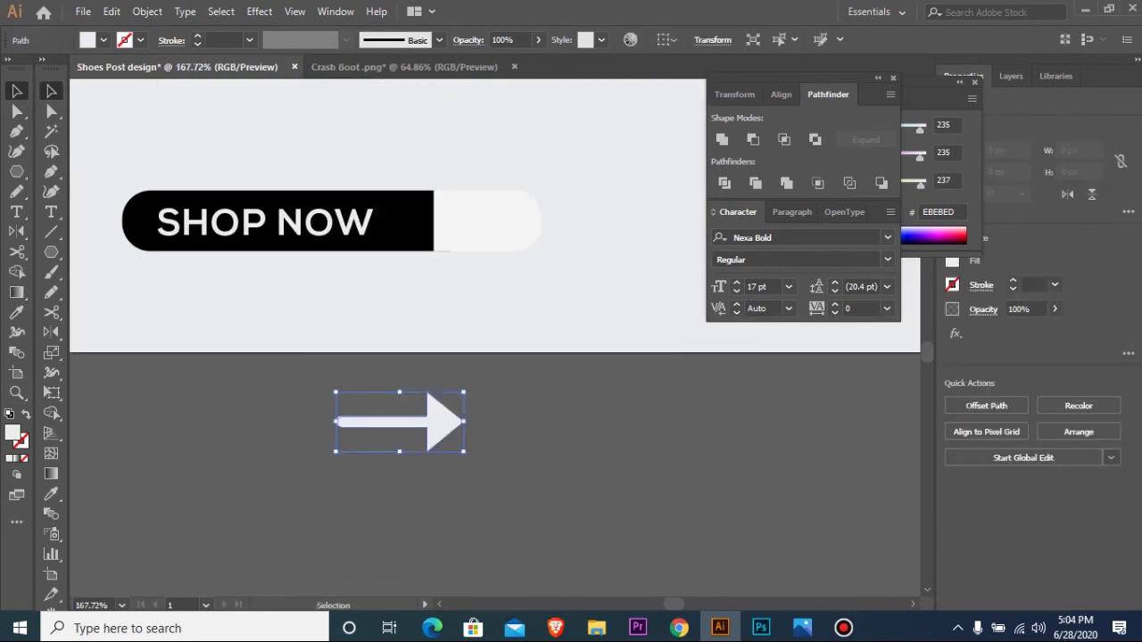
{"action": "left_click_drag", "start_coordinate": [463, 421], "coordinate": [491, 223]}
- Fill the arrow with the black of the button's bar using the Eyedropper
{"action": "key", "text": "i"}
{"action": "left_click", "coordinate": [402, 223]}
{"action": "key", "text": "v"}
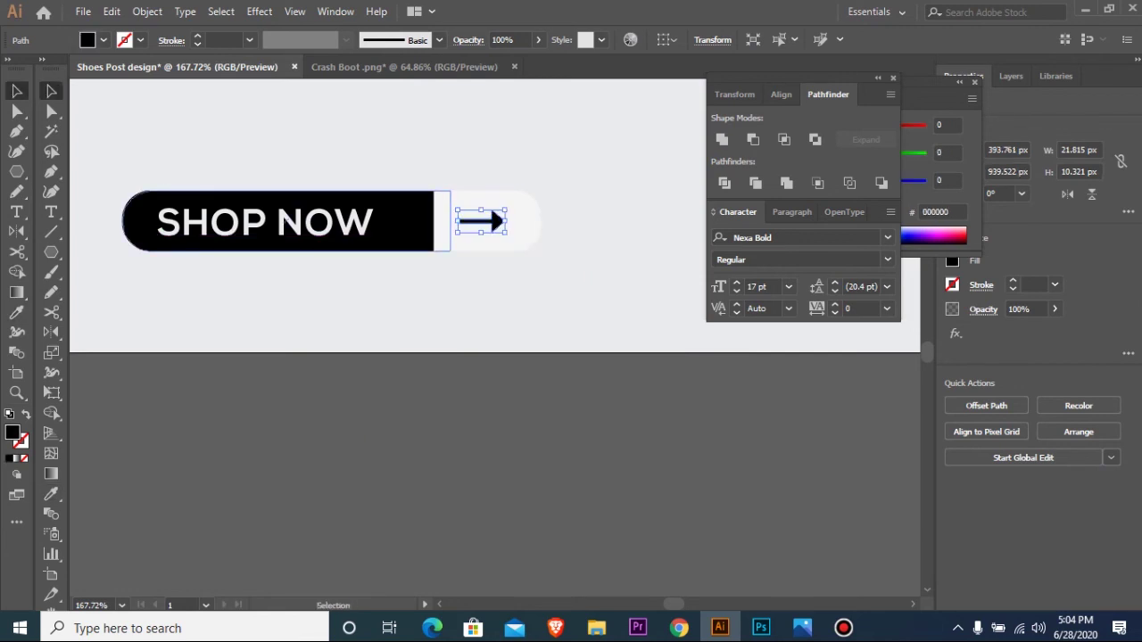
- Isolate the black bar inside the button group, recolour it to 191927 by sampling the shoe artwork, and leave group editing
{"action": "left_click", "coordinate": [522, 223]}
{"action": "key", "text": "ctrl+minus"}
{"action": "key", "text": "ctrl+minus"}
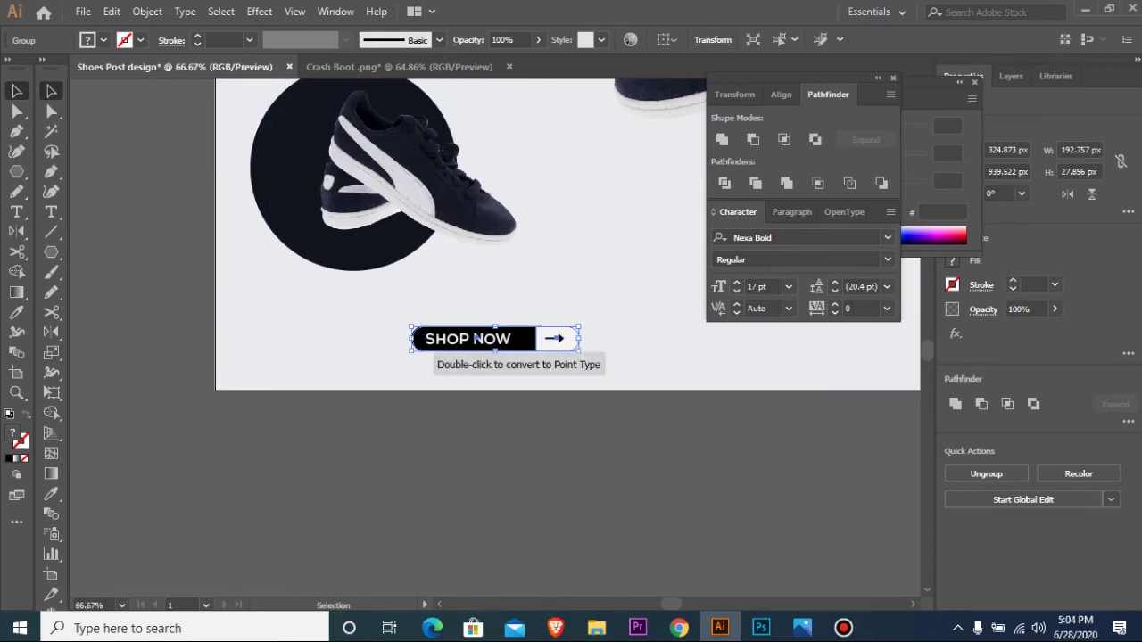
{"action": "double_click", "coordinate": [475, 339]}
{"action": "key", "text": "i"}
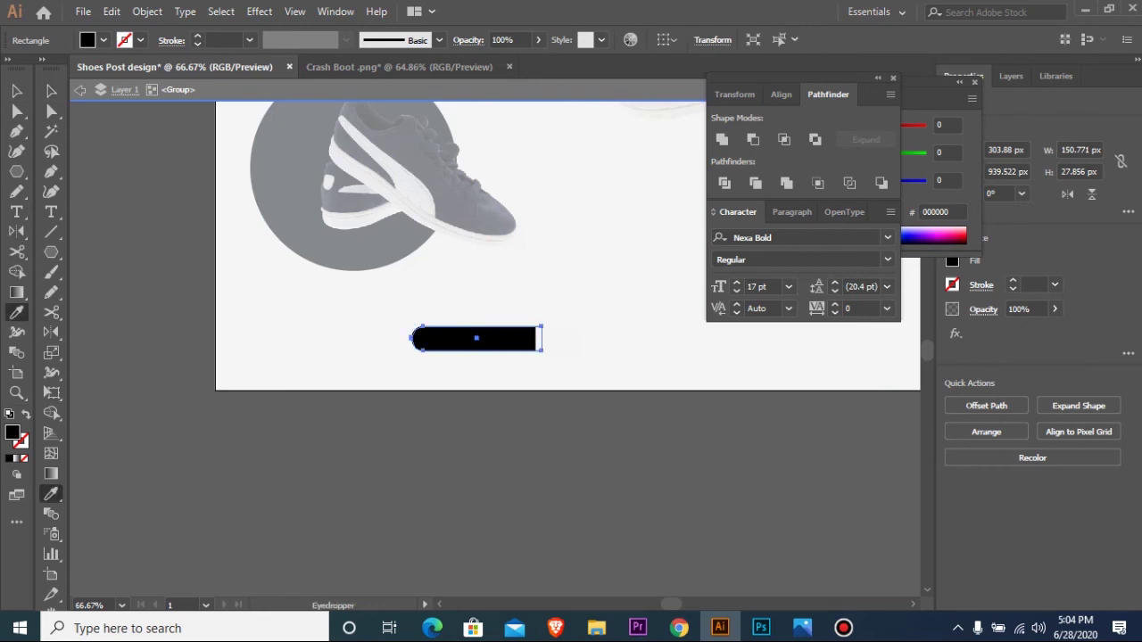
{"action": "left_click", "coordinate": [429, 210]}
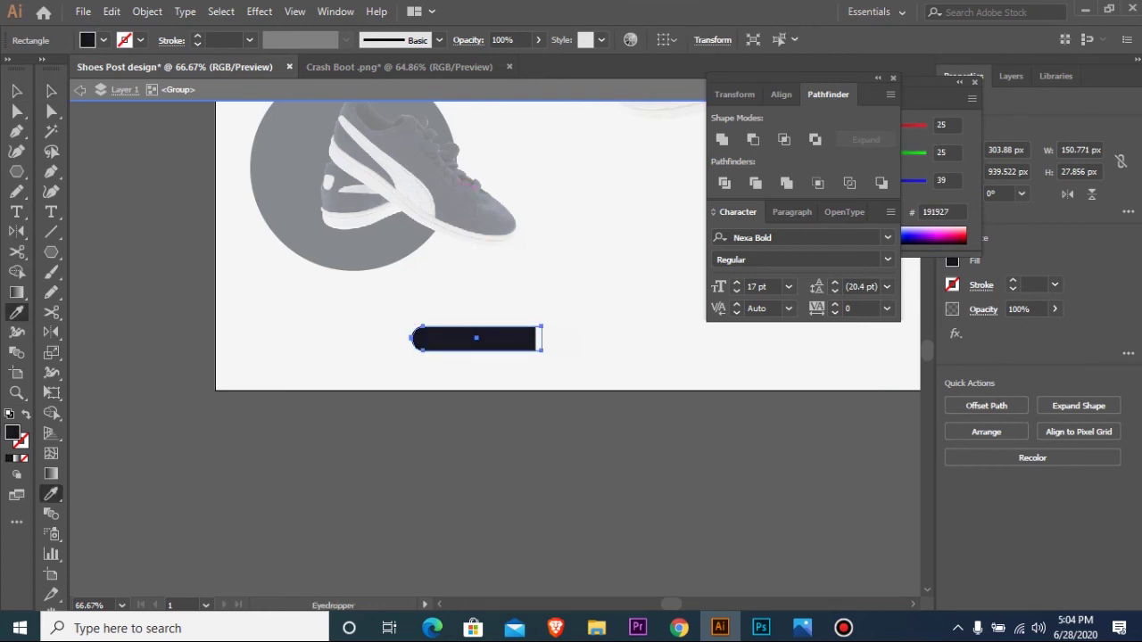
{"action": "key", "text": "v"}
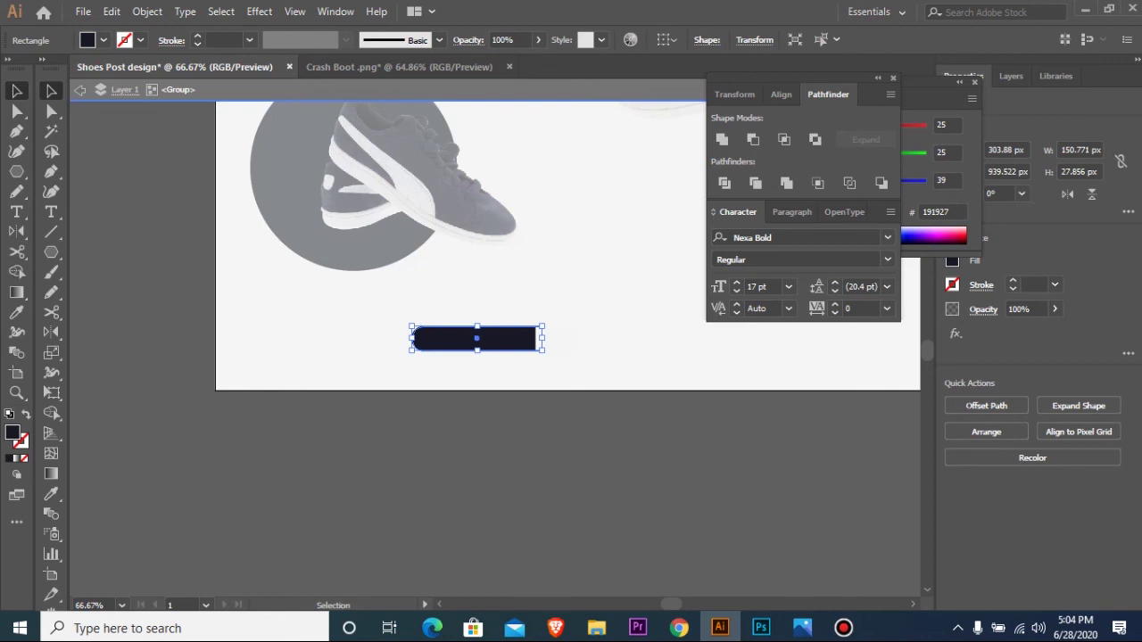
{"action": "key", "text": "Escape"}
- Move the complete "SHOP NOW" button with its text and arrow left so that it sits beneath the small shoe circle, and deselect
{"action": "key", "text": "ctrl+minus"}
{"action": "key", "text": "ctrl+minus"}
{"action": "key", "text": "ctrl+minus"}
{"action": "key", "text": "ctrl+minus"}
{"action": "key", "text": "ctrl+minus"}
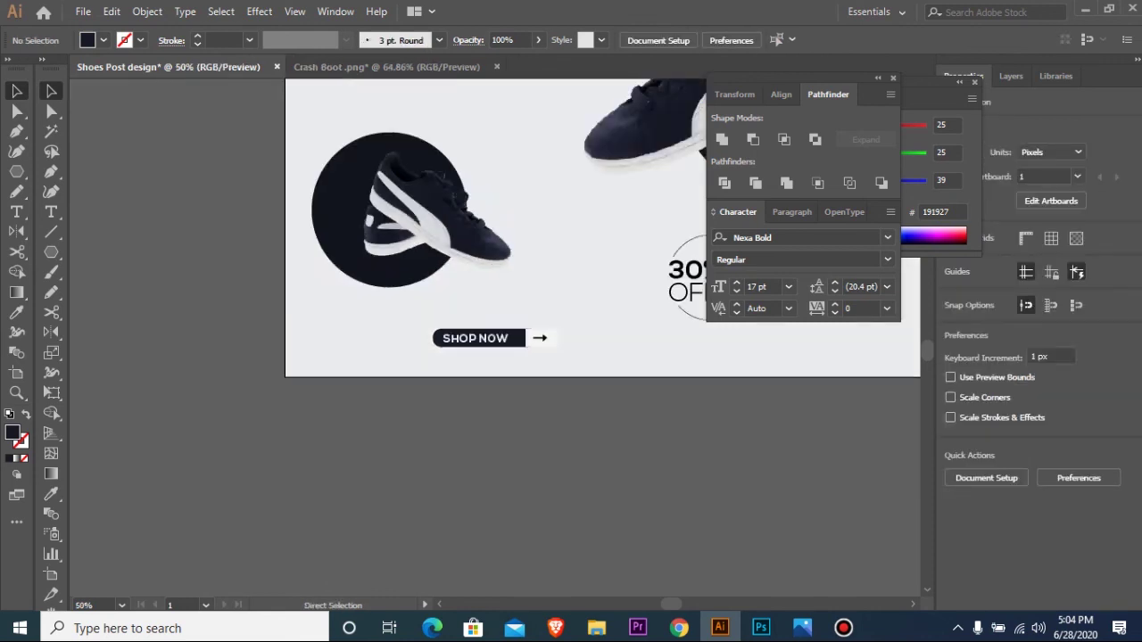
{"action": "key", "text": "ctrl+space"}
{"action": "left_click_drag", "start_coordinate": [405, 167], "coordinate": [517, 271]}
{"action": "key", "text": "ctrl+0"}
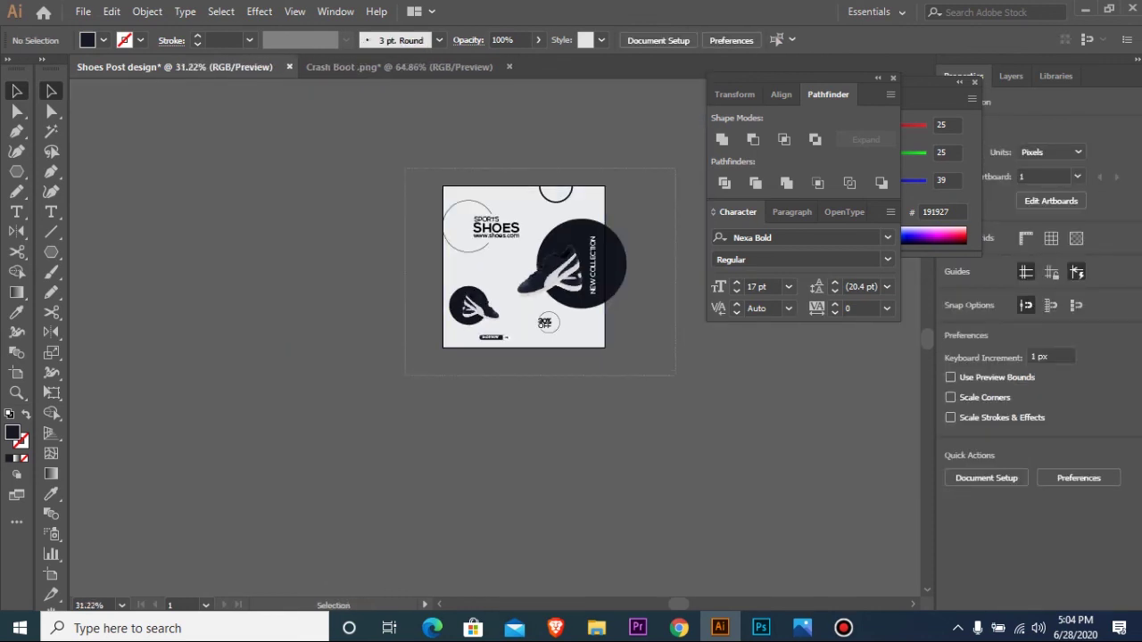
{"action": "left_click_drag", "start_coordinate": [441, 530], "coordinate": [450, 509]}
{"action": "left_click", "coordinate": [420, 502]}
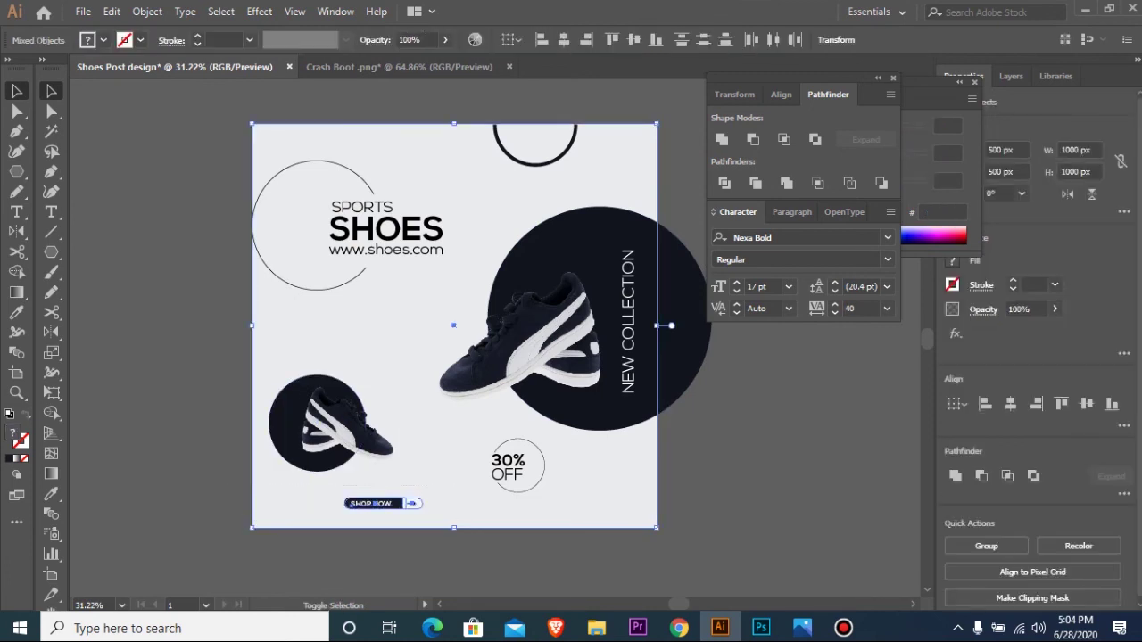
{"action": "key", "text": "Left"}
{"action": "key", "text": "Left"}
{"action": "key", "text": "Left"}
{"action": "key", "text": "Left"}
{"action": "key", "text": "Left"}
{"action": "key", "text": "Left"}
{"action": "key", "text": "Left"}
{"action": "key", "text": "Left"}
{"action": "key", "text": "Left"}
{"action": "key", "text": "Left"}
{"action": "key", "text": "Left"}
{"action": "key", "text": "Left"}
{"action": "key", "text": "Left"}
{"action": "key", "text": "Left"}
{"action": "key", "text": "Left"}
{"action": "key", "text": "Left"}
{"action": "key", "text": "Left"}
{"action": "key", "text": "Left"}
{"action": "key", "text": "Left"}
{"action": "key", "text": "Left"}
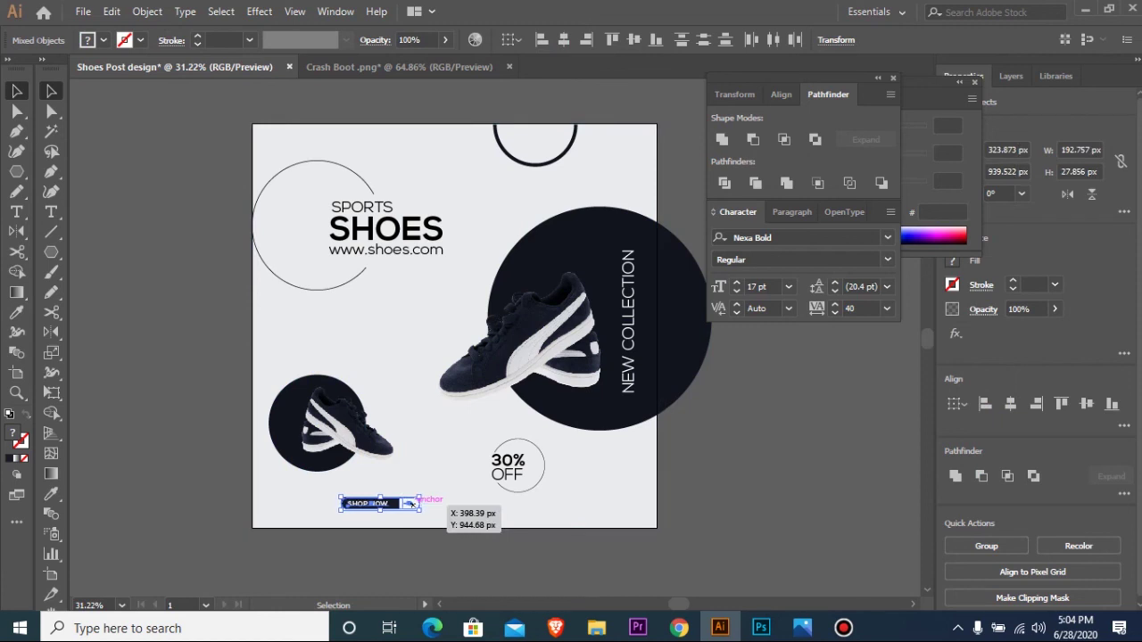
{"action": "key", "text": "Left"}
{"action": "key", "text": "Left"}
{"action": "key", "text": "Left"}
{"action": "key", "text": "Left"}
{"action": "key", "text": "Left"}
{"action": "key", "text": "Left"}
{"action": "key", "text": "Left"}
{"action": "key", "text": "Left"}
{"action": "key", "text": "Left"}
{"action": "key", "text": "Left"}
{"action": "key", "text": "Left"}
{"action": "key", "text": "Left"}
{"action": "key", "text": "Left"}
{"action": "key", "text": "Left"}
{"action": "key", "text": "Left"}
{"action": "key", "text": "Left"}
{"action": "key", "text": "Left"}
{"action": "key", "text": "Left"}
{"action": "key", "text": "Left"}
{"action": "key", "text": "Left"}
{"action": "key", "text": "Left"}
{"action": "key", "text": "Left"}
{"action": "key", "text": "Left"}
{"action": "key", "text": "Left"}
{"action": "key", "text": "Left"}
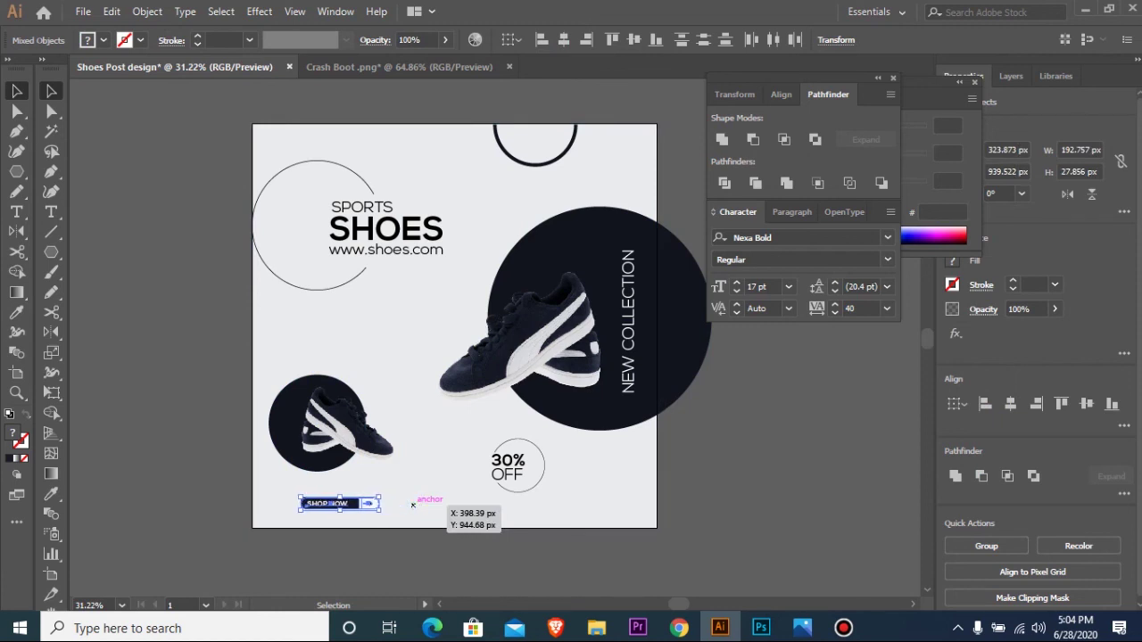
{"action": "key", "text": "Left"}
{"action": "key", "text": "Left"}
{"action": "key", "text": "Left"}
{"action": "key", "text": "Left"}
{"action": "key", "text": "Left"}
{"action": "key", "text": "Left"}
{"action": "key", "text": "Left"}
{"action": "key", "text": "Left"}
{"action": "key", "text": "Left"}
{"action": "key", "text": "Left"}
{"action": "key", "text": "Left"}
{"action": "key", "text": "Left"}
{"action": "key", "text": "Left"}
{"action": "key", "text": "Left"}
{"action": "key", "text": "Left"}
{"action": "key", "text": "Left"}
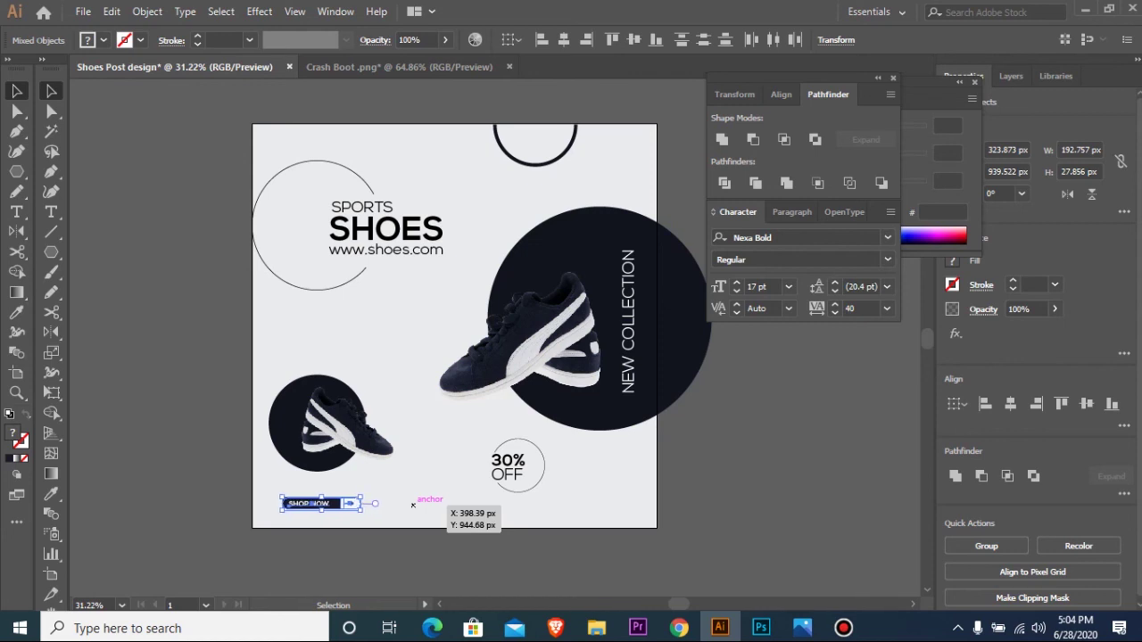
{"action": "key", "text": "ctrl+shift+a"}
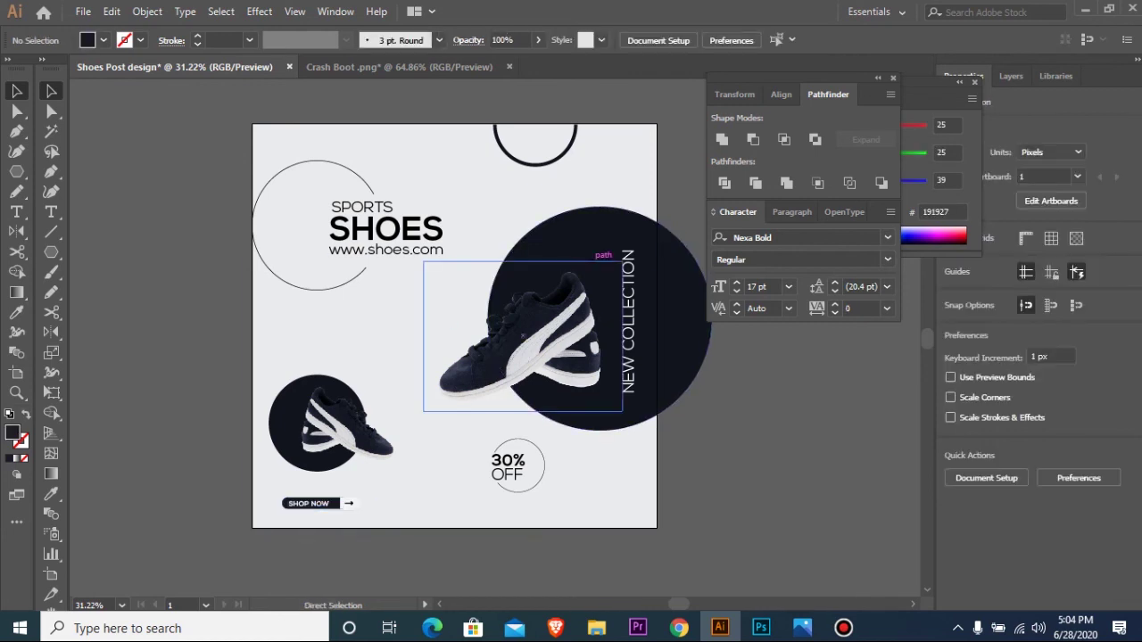
- Draw a rectangle about 640 px tall from the artboard's right edge outward, covering the part of the large dark circle that overhangs the artboard
{"action": "key", "text": "ctrl+minus"}
{"action": "key", "text": "ctrl+minus"}
{"action": "key", "text": "ctrl+space"}
{"action": "left_click_drag", "start_coordinate": [328, 183], "coordinate": [706, 478]}
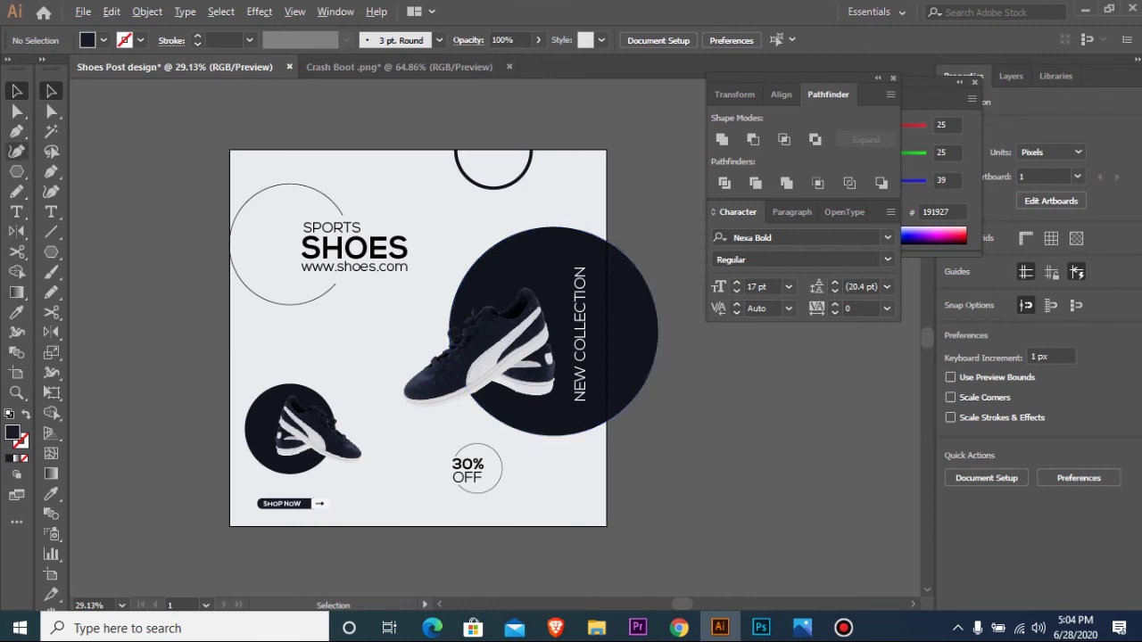
{"action": "left_click", "coordinate": [16, 171], "text": "alt"}
{"action": "left_click", "coordinate": [16, 171], "text": "alt"}
{"action": "left_click", "coordinate": [16, 172], "text": "alt"}
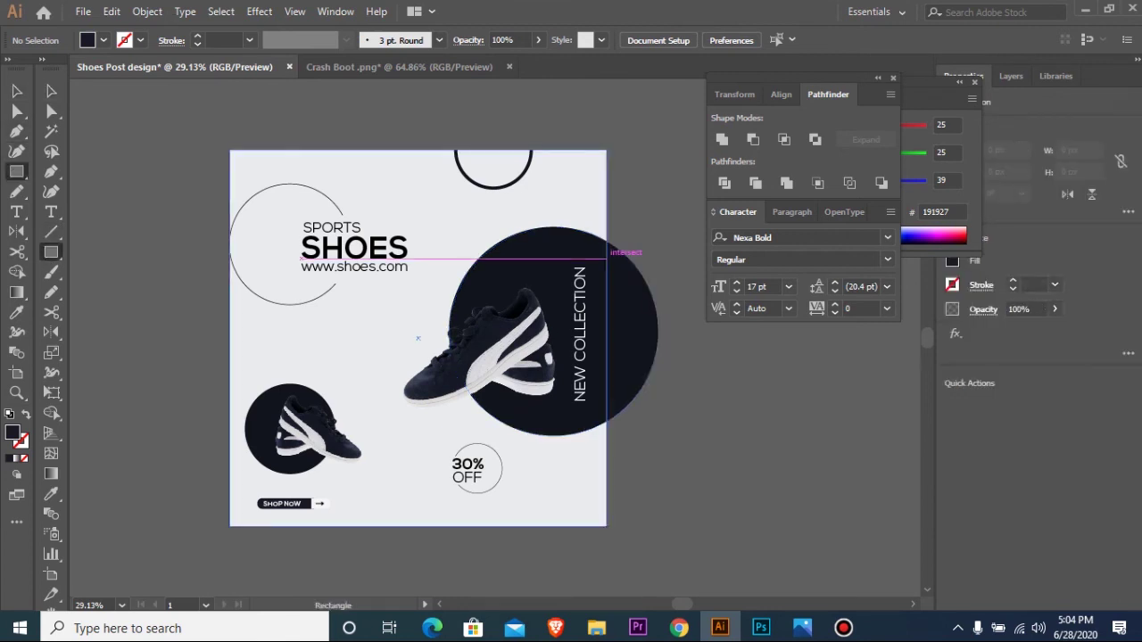
{"action": "left_click_drag", "start_coordinate": [607, 225], "coordinate": [688, 467]}
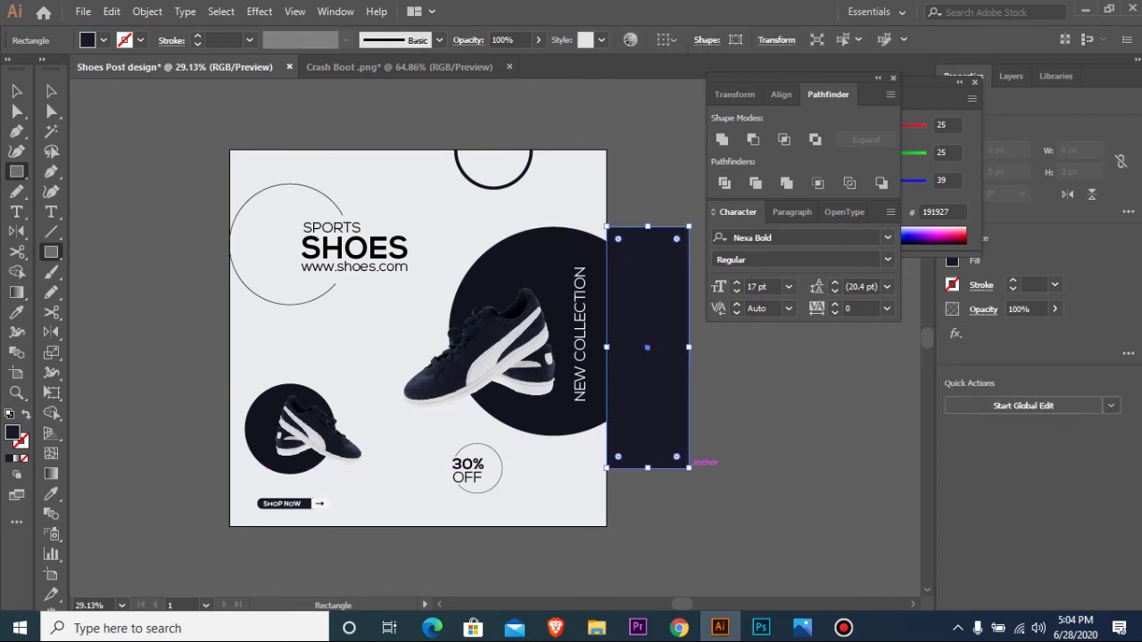
- Subtract the rectangle from the large dark circle as a compound shape and expand it, trimming the circle at the artboard edge
{"action": "key", "text": "v"}
{"action": "left_click", "coordinate": [589, 410], "text": "shift"}
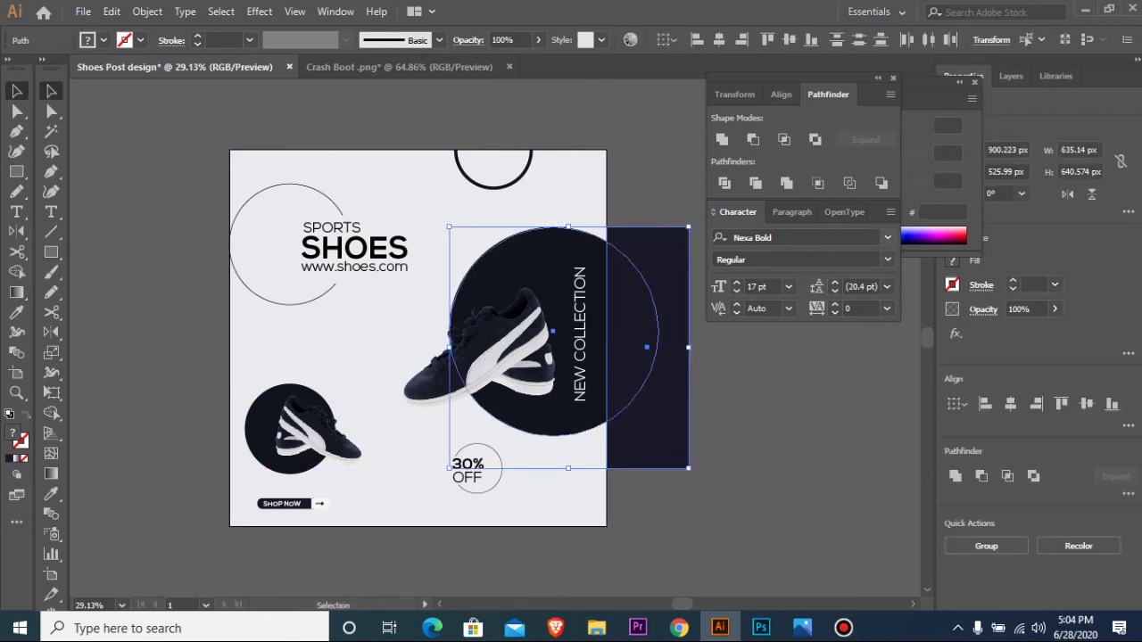
{"action": "left_click", "coordinate": [753, 139], "text": "alt"}
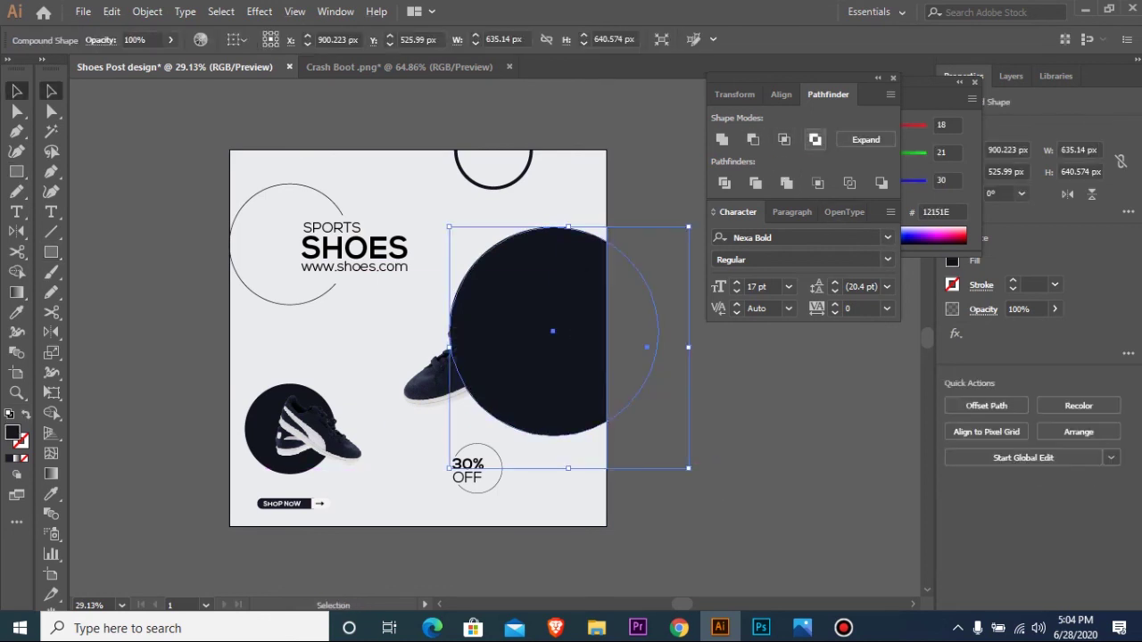
{"action": "left_click", "coordinate": [865, 139]}
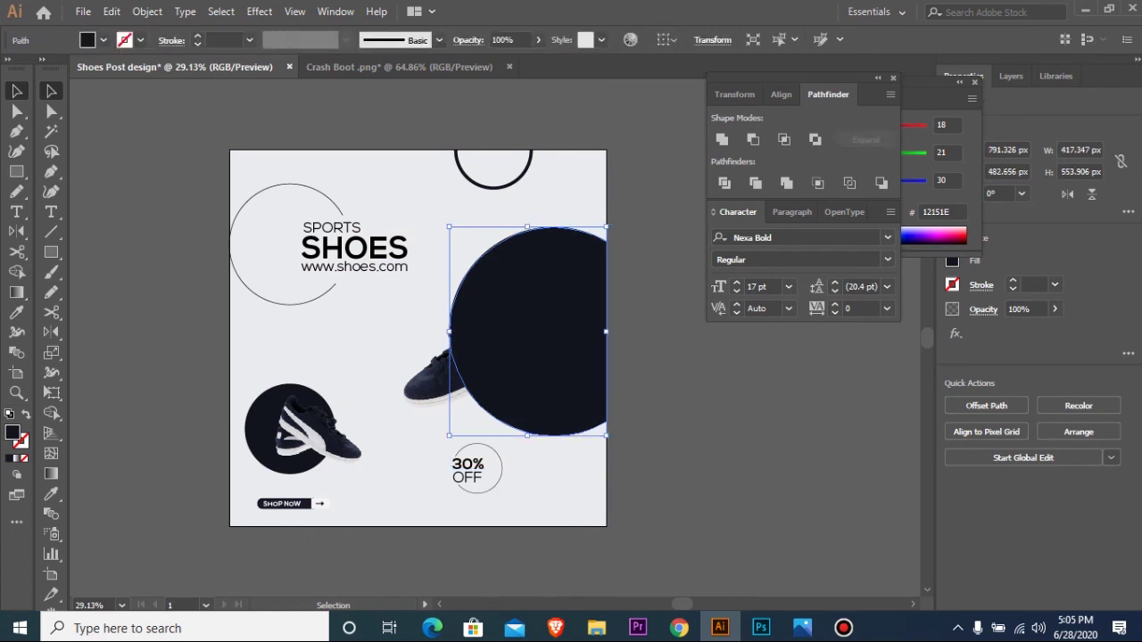
- Send the trimmed circle to the back, send the light background rectangle behind it, and deselect everything
{"action": "left_click", "coordinate": [356, 339]}
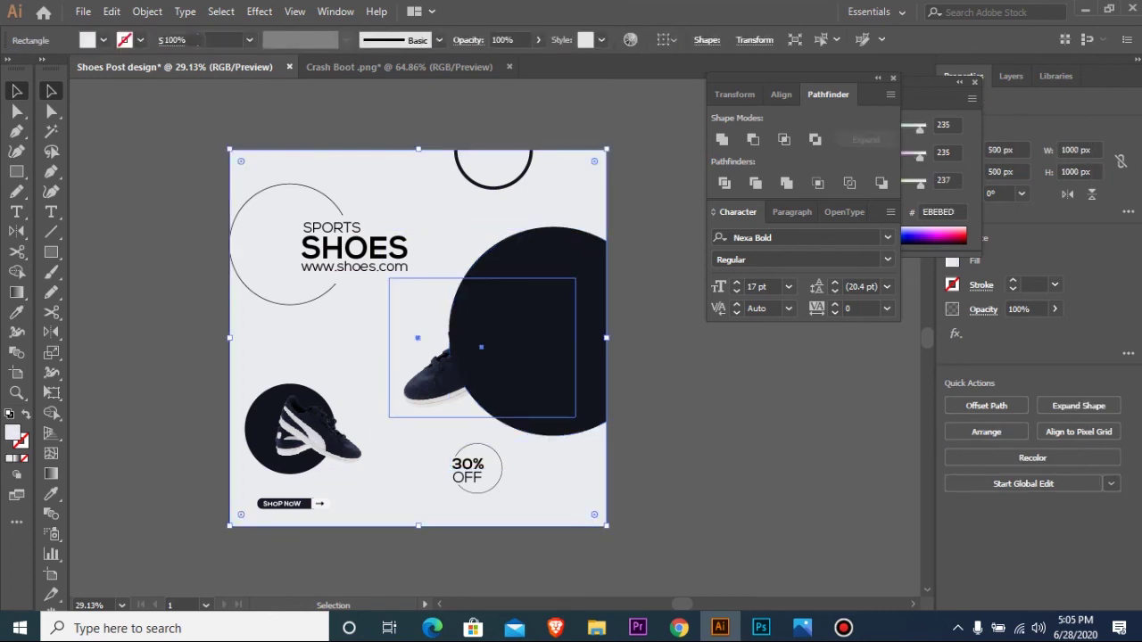
{"action": "left_click", "coordinate": [430, 379]}
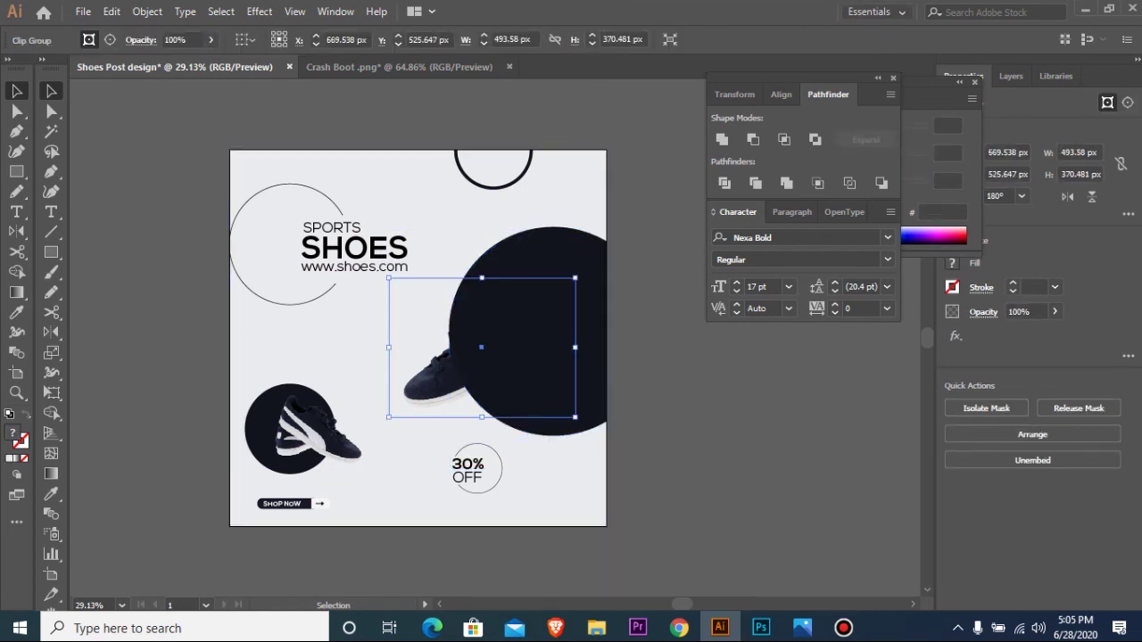
{"action": "left_click", "coordinate": [526, 339]}
{"action": "key", "text": "ctrl+shift+["}
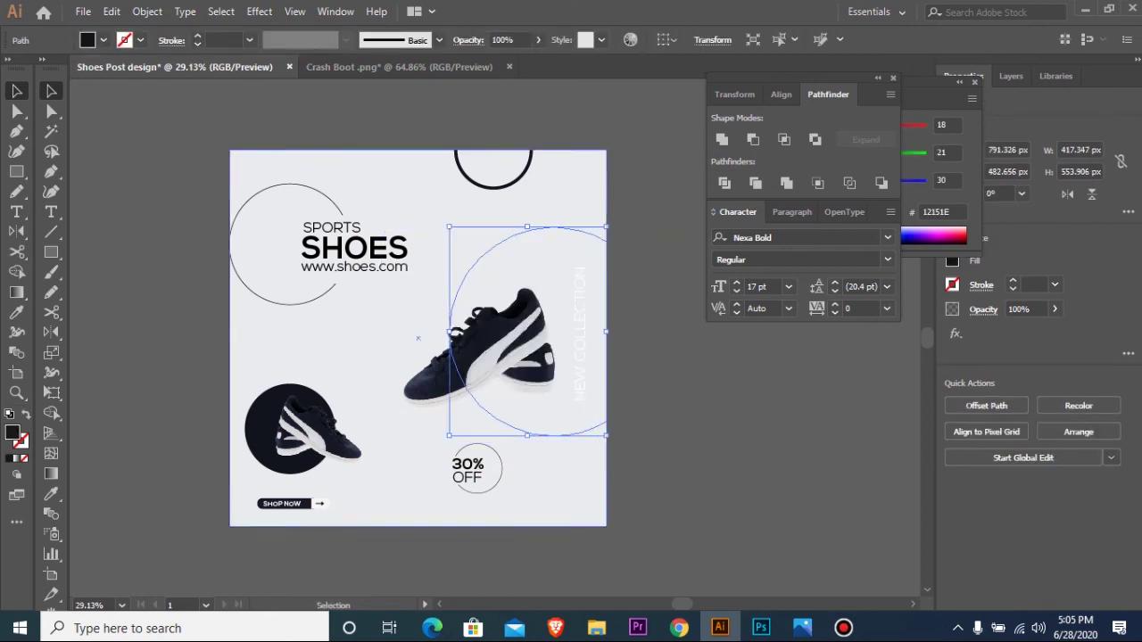
{"action": "left_click", "coordinate": [356, 339]}
{"action": "key", "text": "ctrl+shift+["}
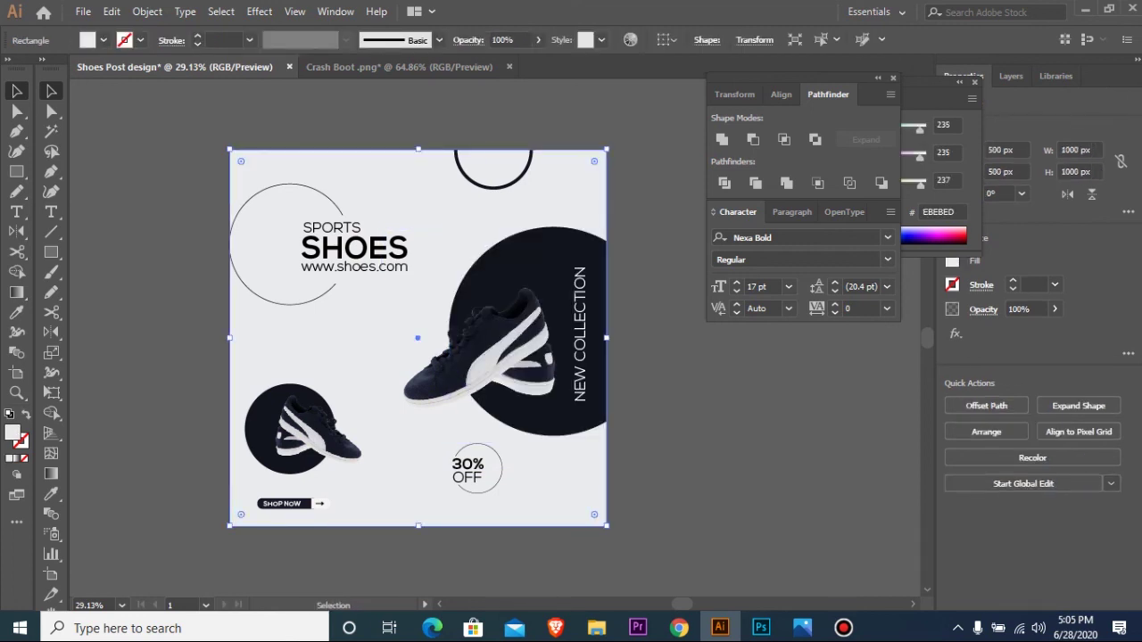
{"action": "key", "text": "ctrl+shift+a"}
- Examine the finished shoe post as a whole at several zoom levels and in full-screen mode
{"action": "key", "text": "ctrl+space"}
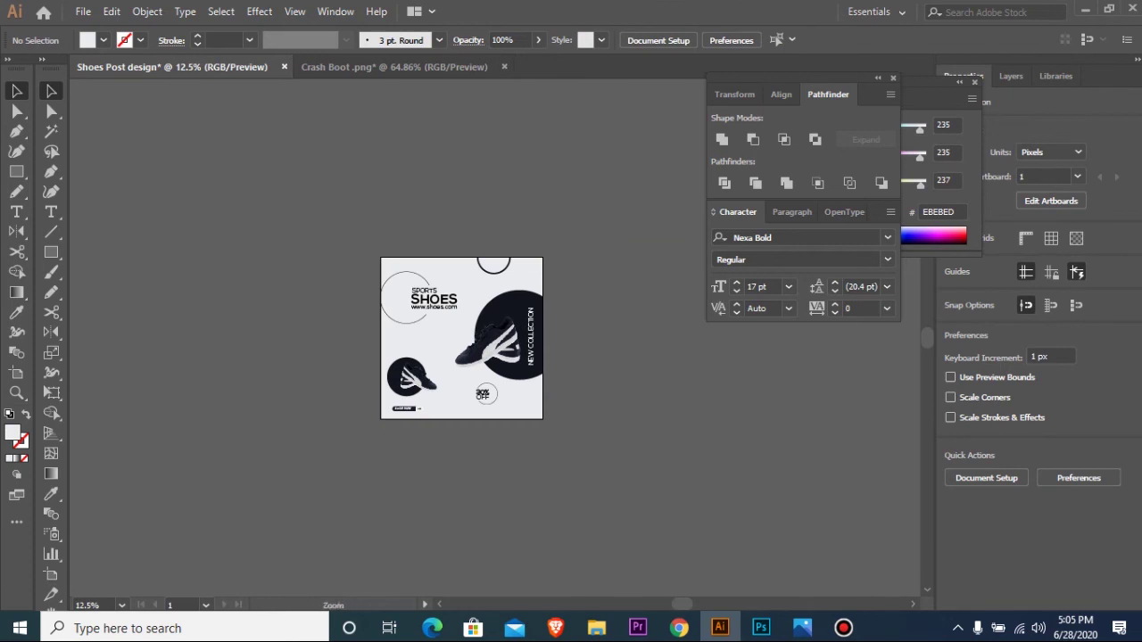
{"action": "left_click_drag", "start_coordinate": [432, 305], "coordinate": [622, 449]}
{"action": "key", "text": "ctrl+minus"}
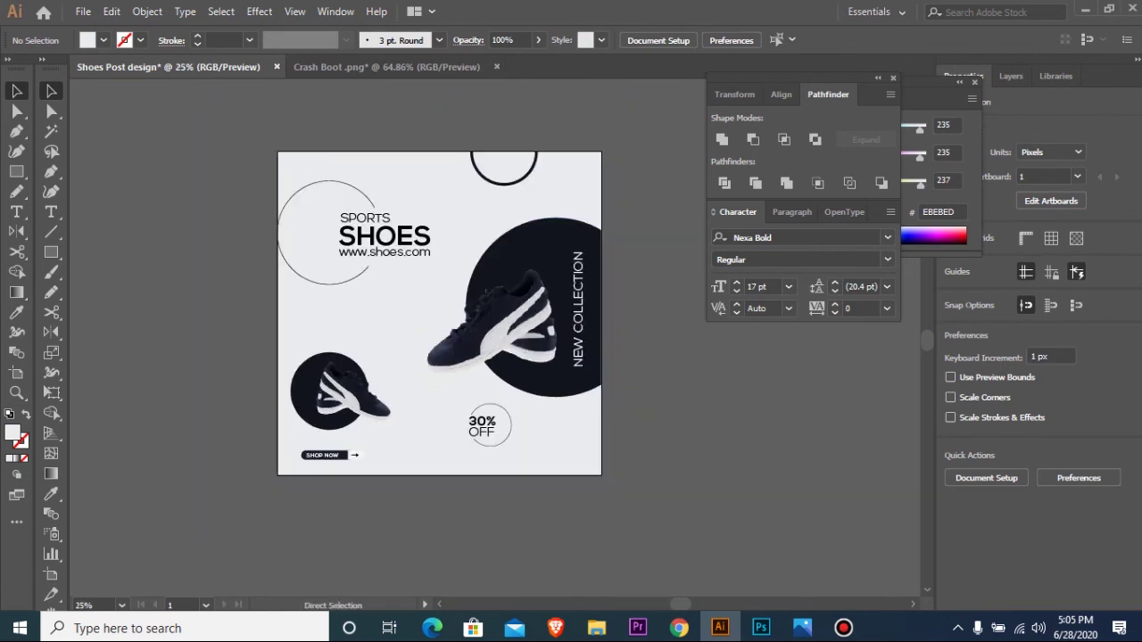
{"action": "key", "text": "ctrl+space"}
{"action": "left_click_drag", "start_coordinate": [241, 100], "coordinate": [698, 504]}
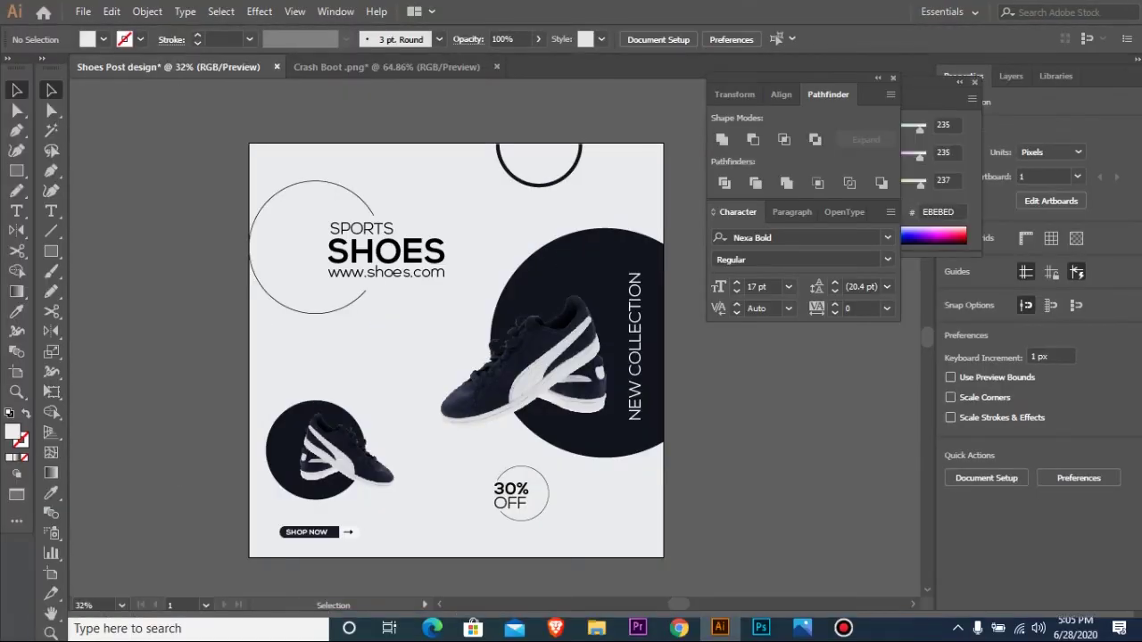
{"action": "key", "text": "f"}
{"action": "key", "text": "f"}
{"action": "left_click_drag", "start_coordinate": [116, 11], "coordinate": [671, 519]}
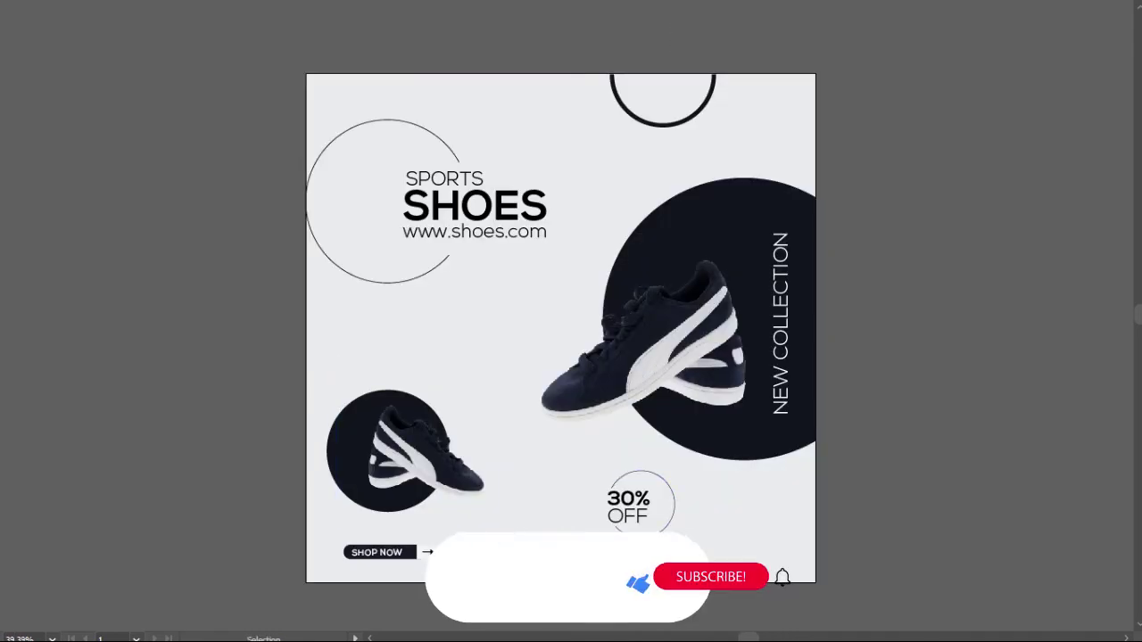